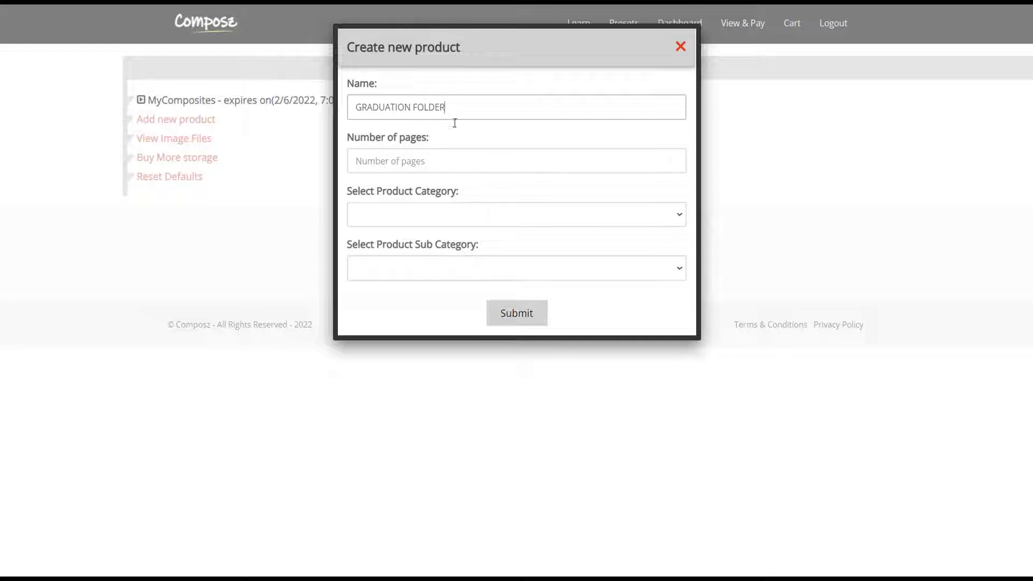
- Give the GRADUATION FOLDER product 2 pages, category SCHOOL and sub category GRADUATION_FOLDER, and submit it
click(413, 163)
click(431, 210)
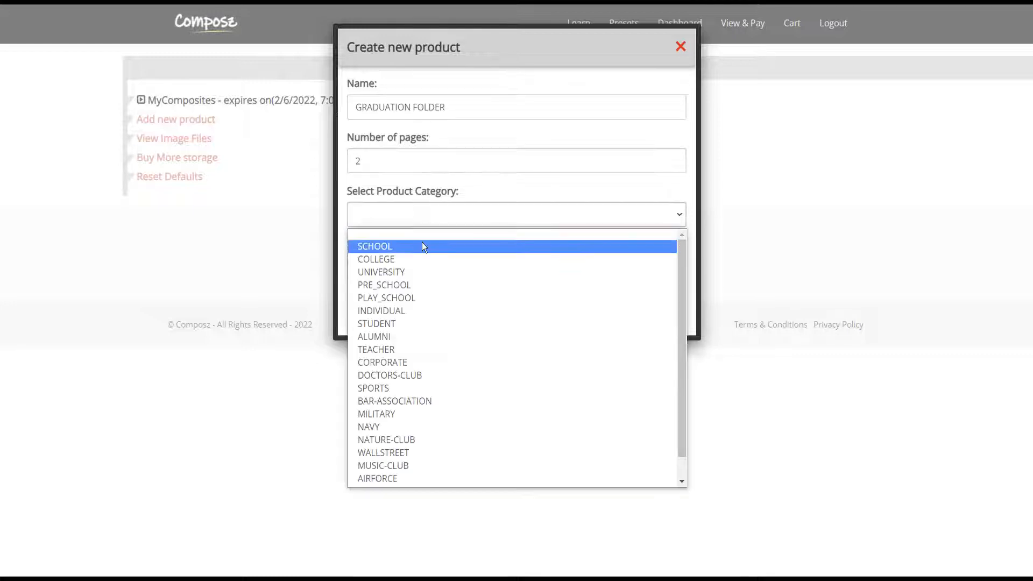
click(422, 242)
click(431, 264)
click(423, 336)
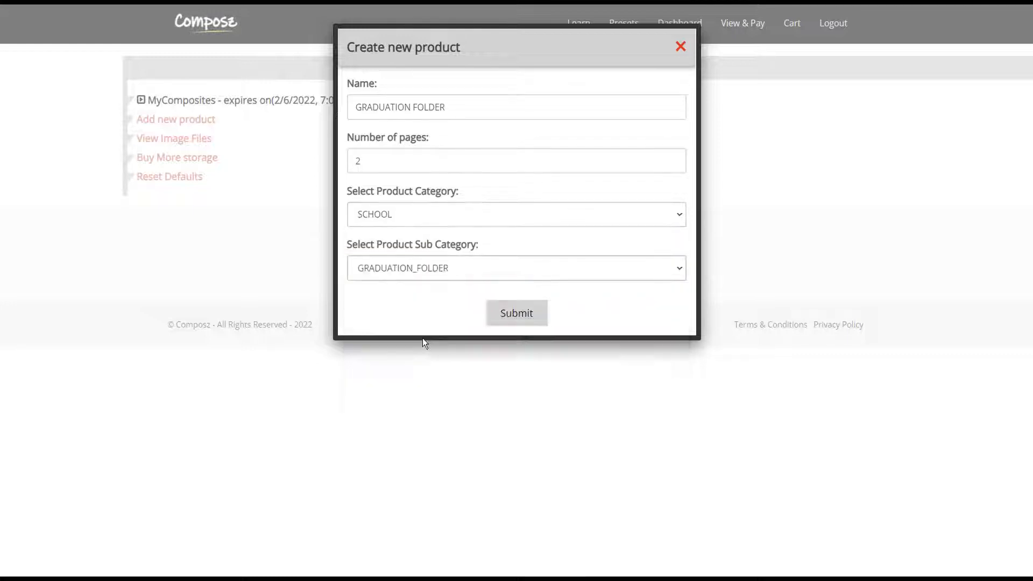
click(525, 316)
- Create a data level named STUDENT of type main in the GRADUATION FOLDER product and save it
click(142, 120)
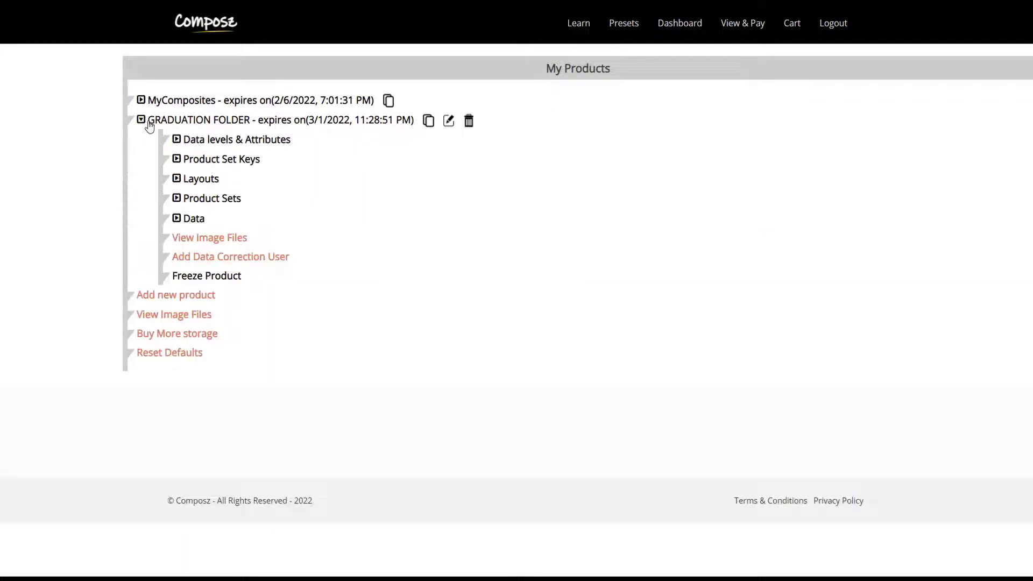
click(177, 140)
click(258, 157)
click(263, 161)
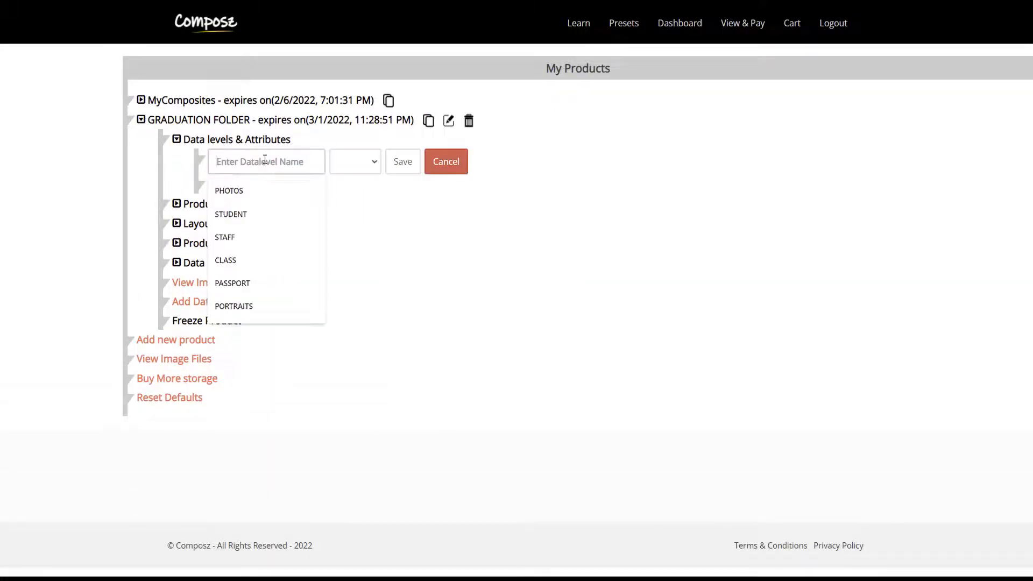
text(STUDENT)
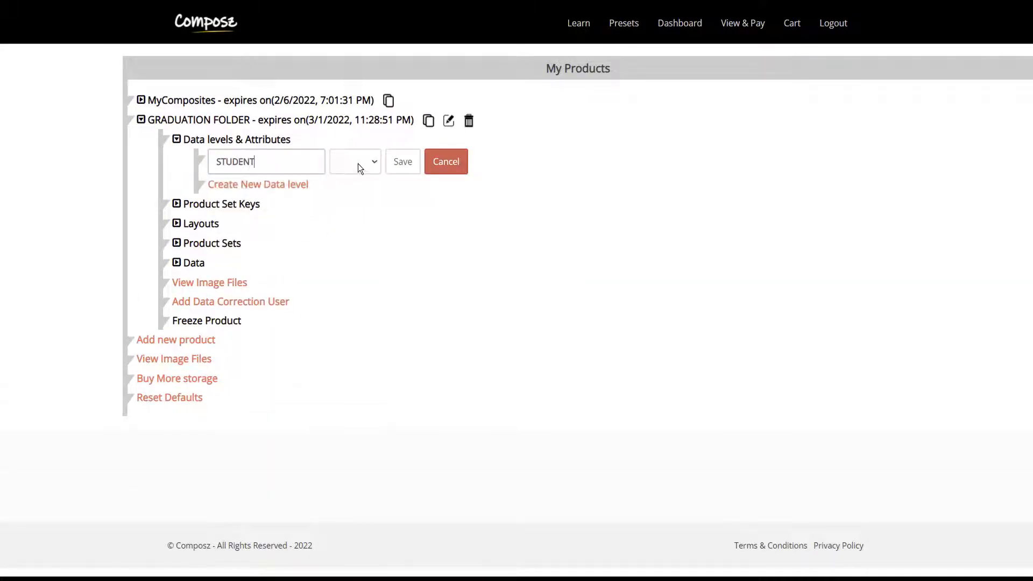
click(360, 168)
click(354, 193)
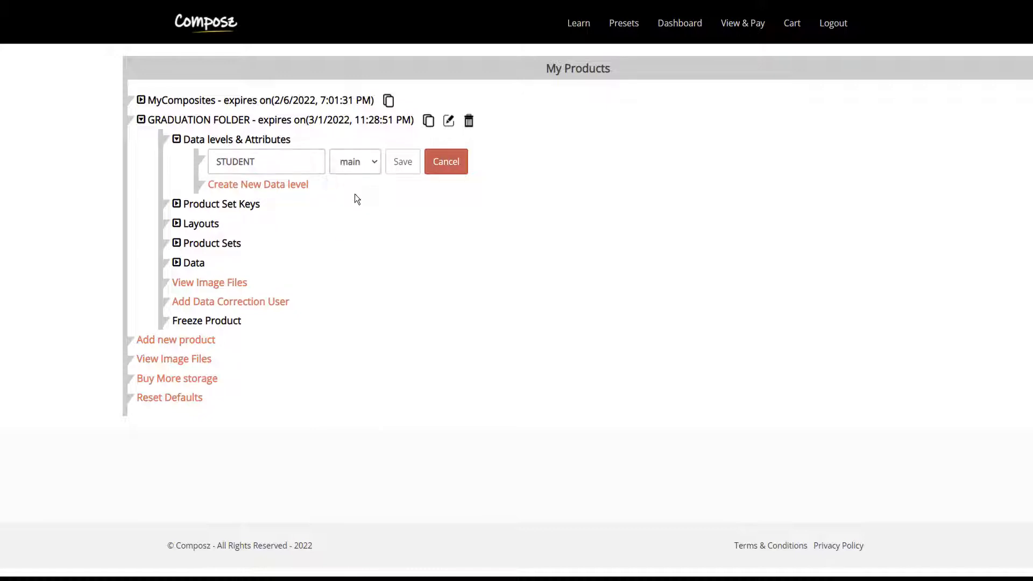
click(401, 167)
- Add the text attributes class and section to the STUDENT data level
click(293, 181)
text(class)
click(393, 181)
click(394, 224)
click(445, 182)
click(282, 202)
click(282, 204)
text(section)
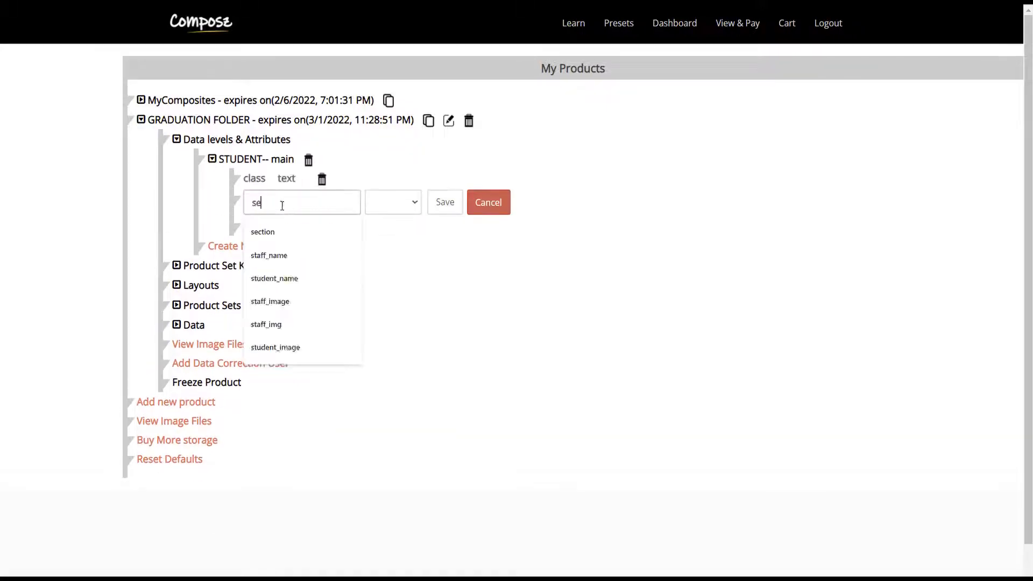
click(393, 202)
- Add the image attributes grad_image and student_image to the STUDENT data level
text(grad_image)
click(396, 226)
click(390, 255)
click(445, 224)
click(291, 242)
click(291, 242)
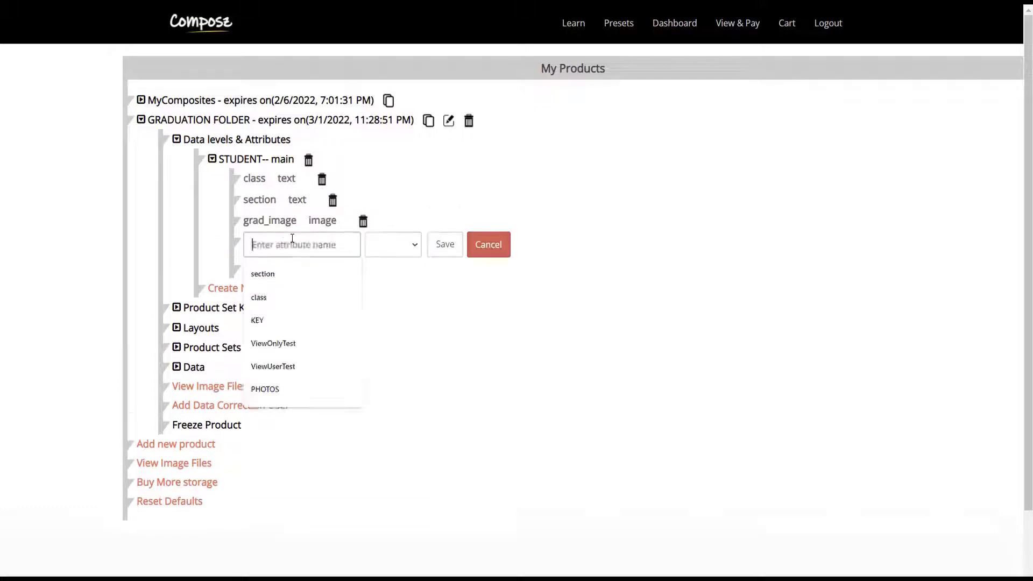
text(student_image)
click(394, 245)
- Add the text attributes student_name and student_id to the STUDENT data level
click(291, 269)
text(student_name)
click(395, 266)
click(396, 295)
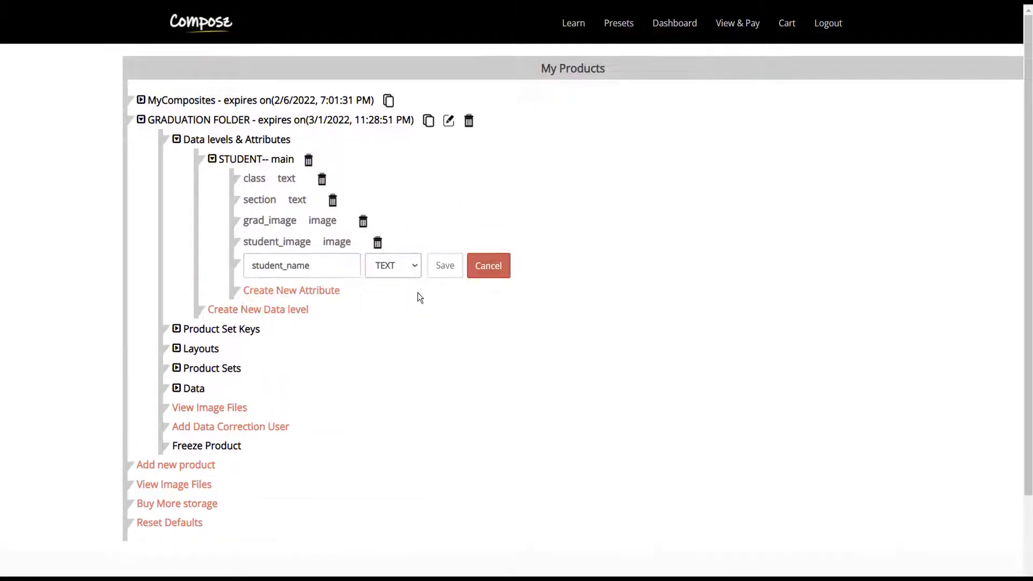
click(444, 265)
click(291, 286)
click(290, 287)
text(student_id)
click(447, 287)
- Create a non-main data level named STAFF in the GRADUATION FOLDER product
click(269, 324)
click(272, 327)
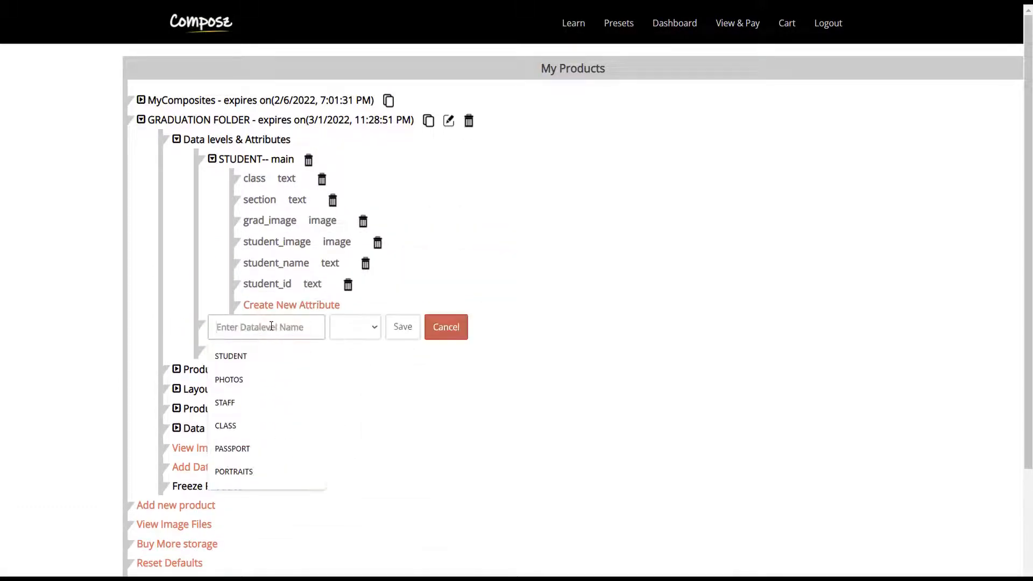
text(STAFF)
click(354, 327)
click(352, 370)
click(402, 327)
- Add the text attributes class and section to the STAFF data level
click(214, 326)
click(290, 344)
click(309, 347)
text(class)
click(395, 346)
click(445, 346)
click(289, 367)
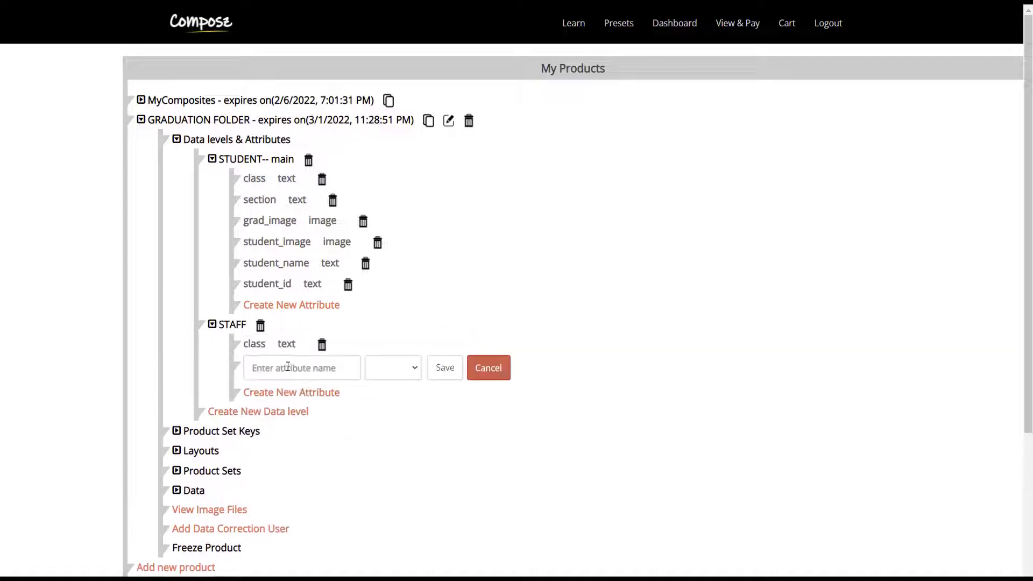
click(287, 367)
text(section)
- Add an image attribute staff_image and a text attribute staff_name to the STAFF data level
text(staff_image)
click(393, 389)
click(389, 429)
click(445, 389)
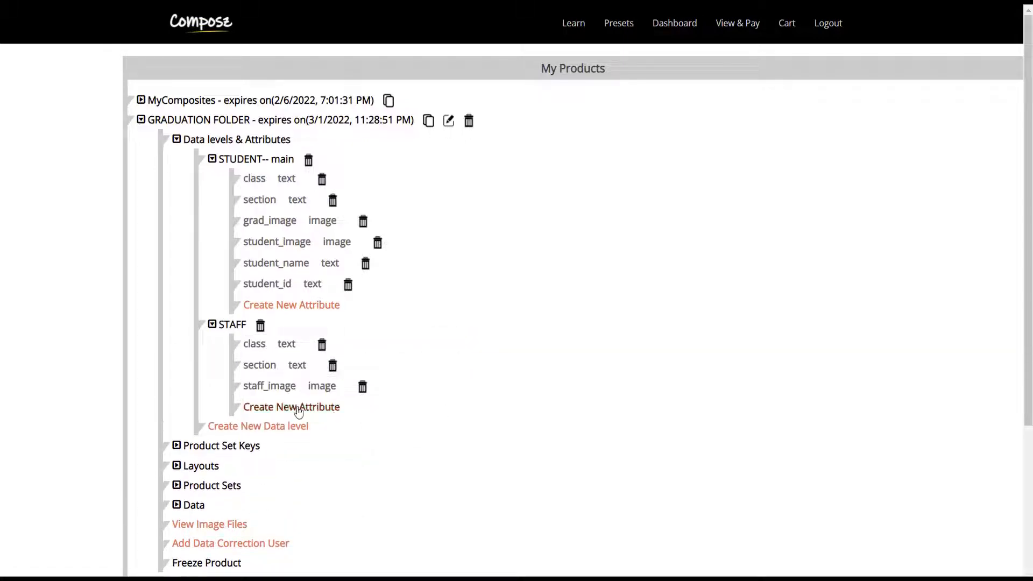
click(296, 407)
click(301, 408)
text(staff_name)
click(394, 410)
- Create a non-main data level named CLASS below STAFF and save it
click(258, 447)
scroll(245, 432, down, 4)
click(296, 232)
text(CLASS)
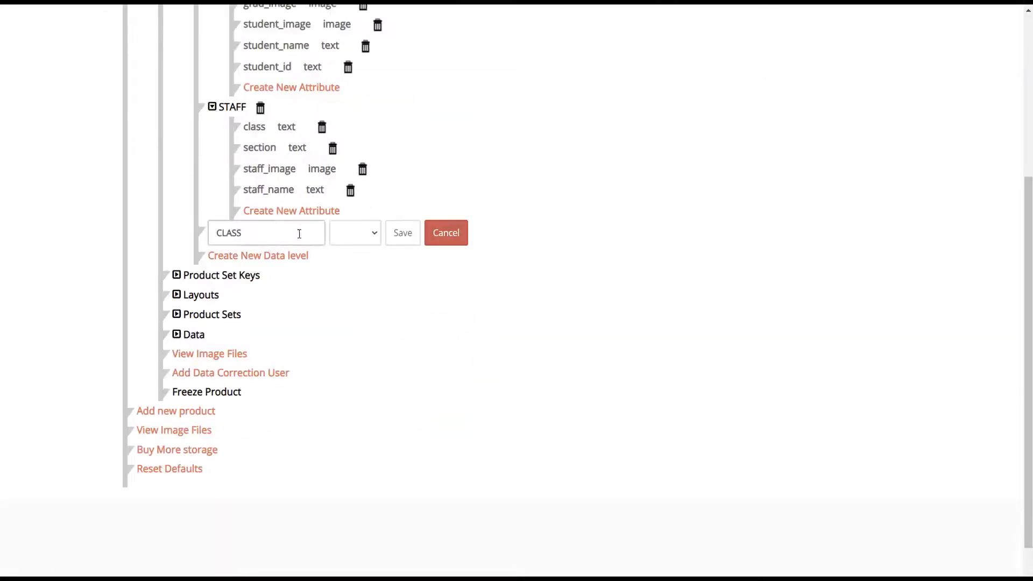
click(354, 232)
click(352, 276)
click(402, 233)
- Add the text attributes class and section to the CLASS data level
click(213, 230)
text(lass)
click(393, 252)
click(389, 281)
click(452, 254)
click(292, 273)
click(296, 273)
text(section)
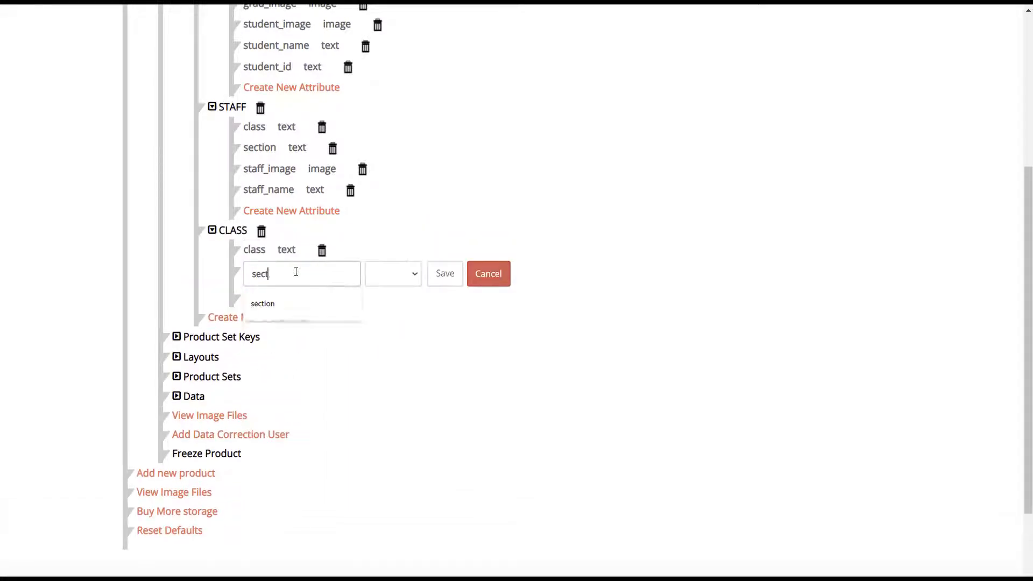
click(393, 273)
- Add an image attribute named group-pic to the CLASS data level
text(up-pic)
click(393, 295)
click(395, 332)
click(445, 295)
- Create a non-main data level named MARKS below CLASS
click(255, 332)
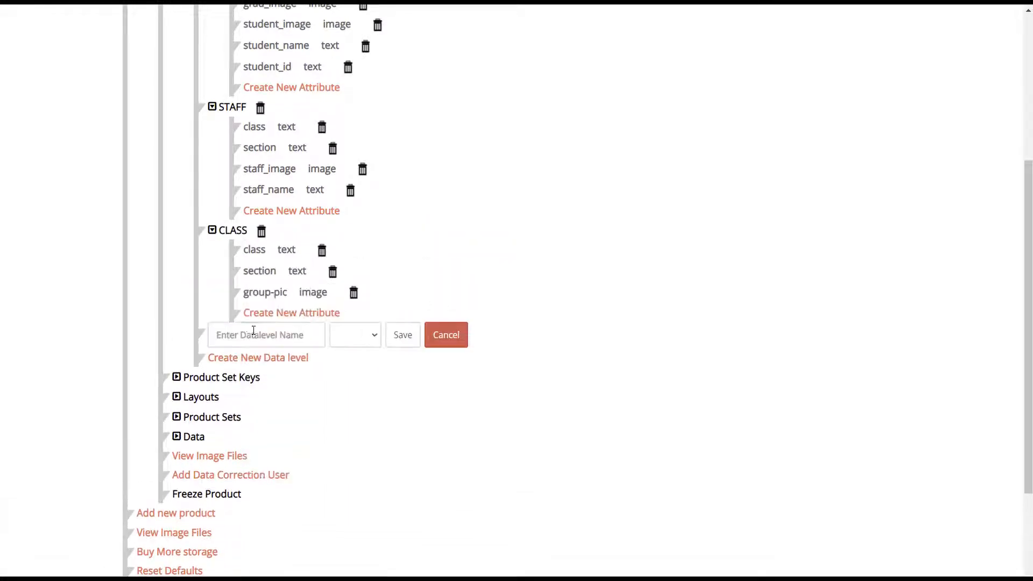
click(253, 334)
text(MARKS)
click(367, 336)
- Add a text attribute named student_id to the MARKS data level
click(291, 353)
click(295, 354)
text(student_id)
click(393, 355)
click(389, 384)
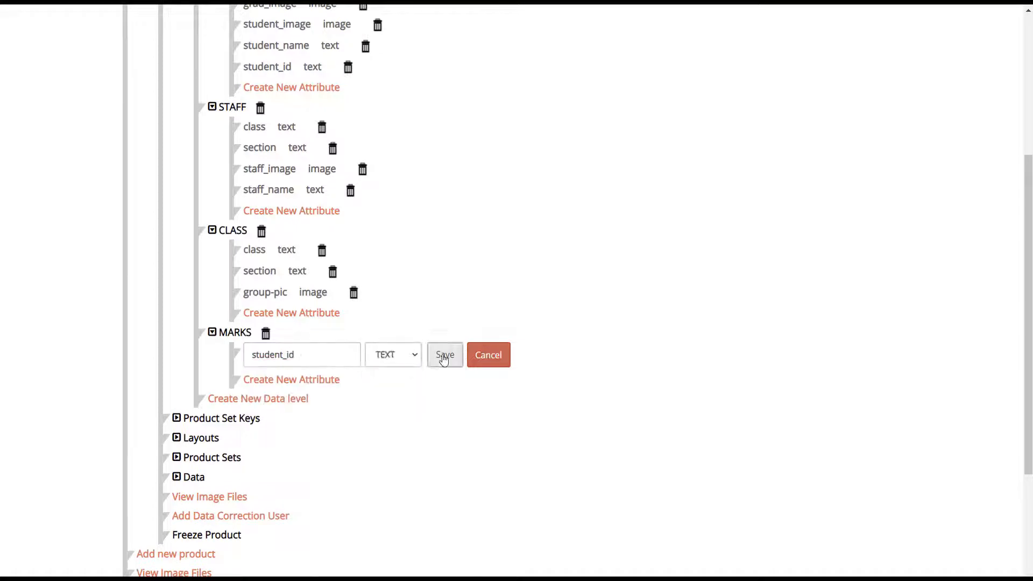
click(443, 357)
- Add the text attributes subject and marks to the MARKS data level
click(291, 373)
text(subject)
click(291, 393)
text(marks)
click(393, 396)
click(389, 426)
click(444, 396)
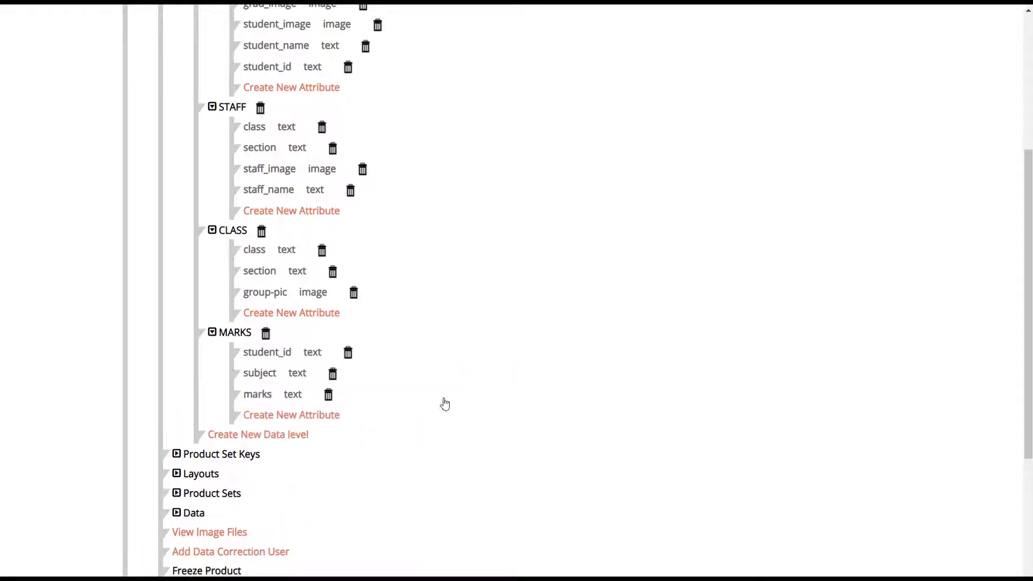
- Add a product set key made of the STUDENT attributes class, order 1, followed by section
click(176, 455)
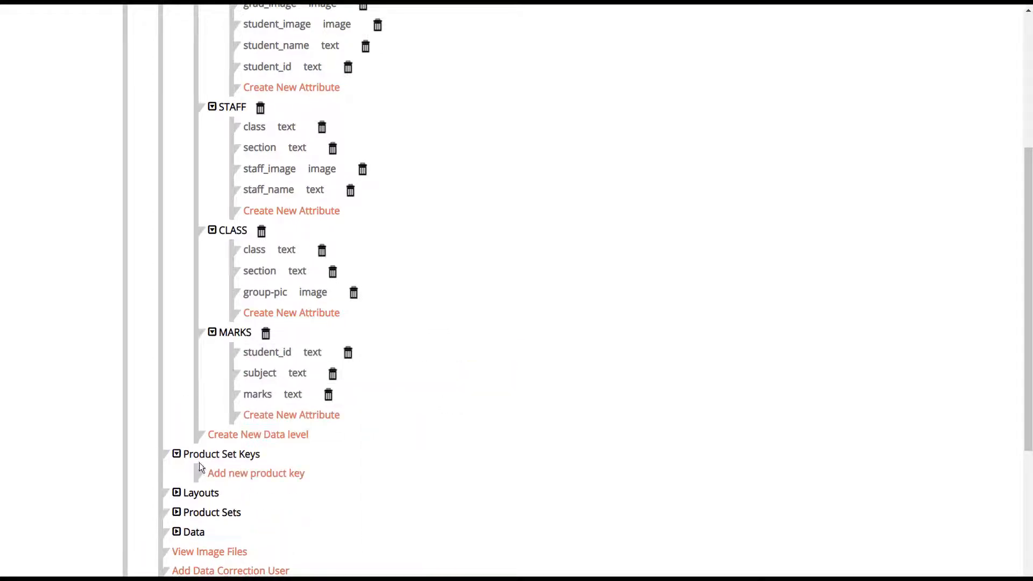
click(246, 473)
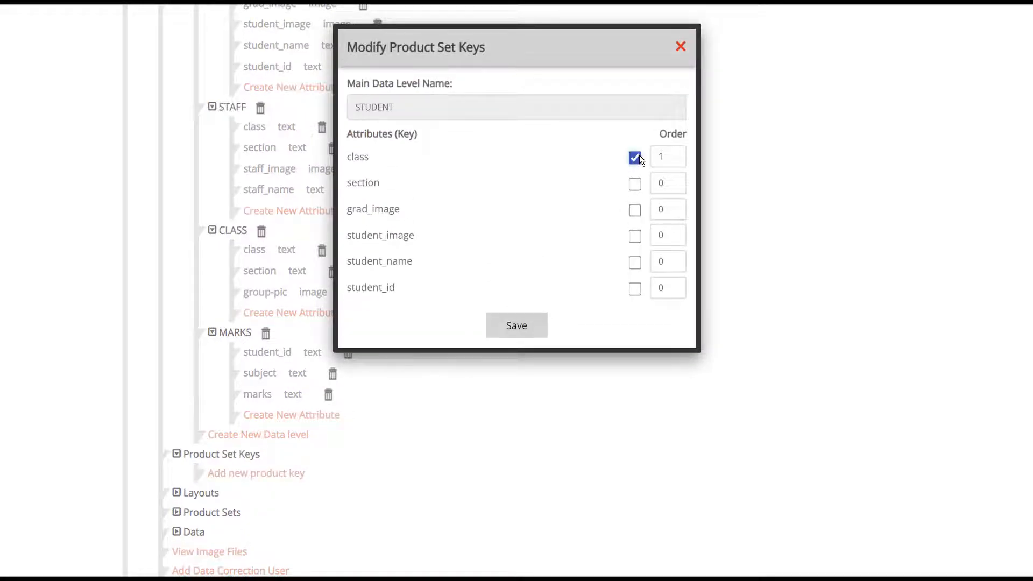
click(634, 184)
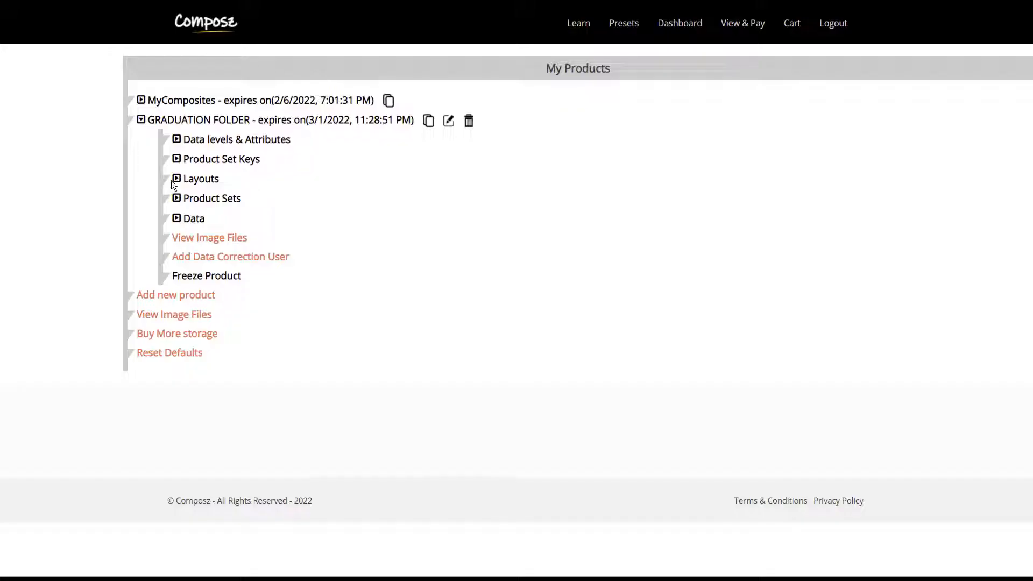
- Start a new layout in the GRADUATION FOLDER product with the description FOLDER-OUTSIDE
click(177, 179)
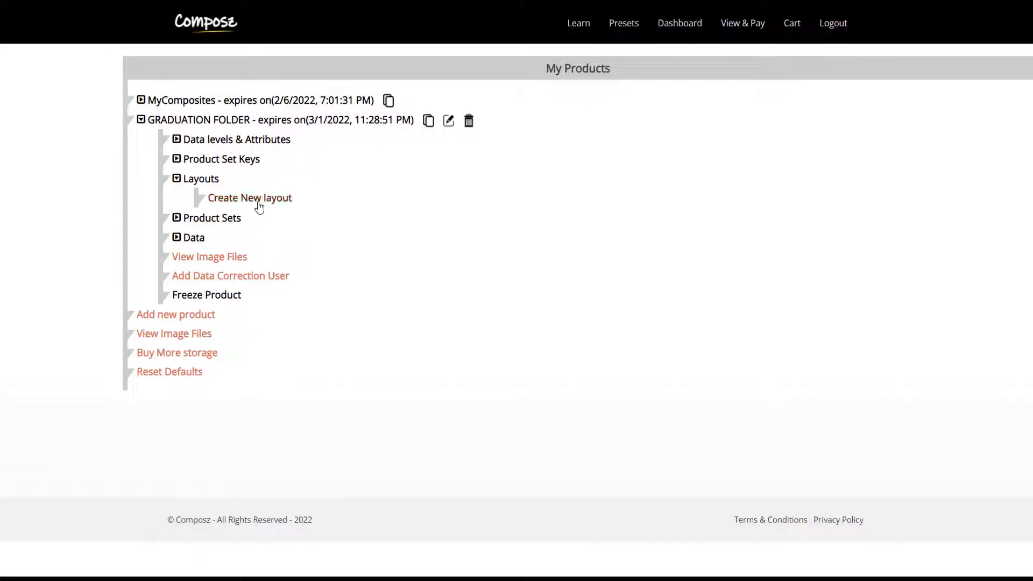
click(250, 198)
click(394, 237)
text(FOLDER-OUTSIDE)
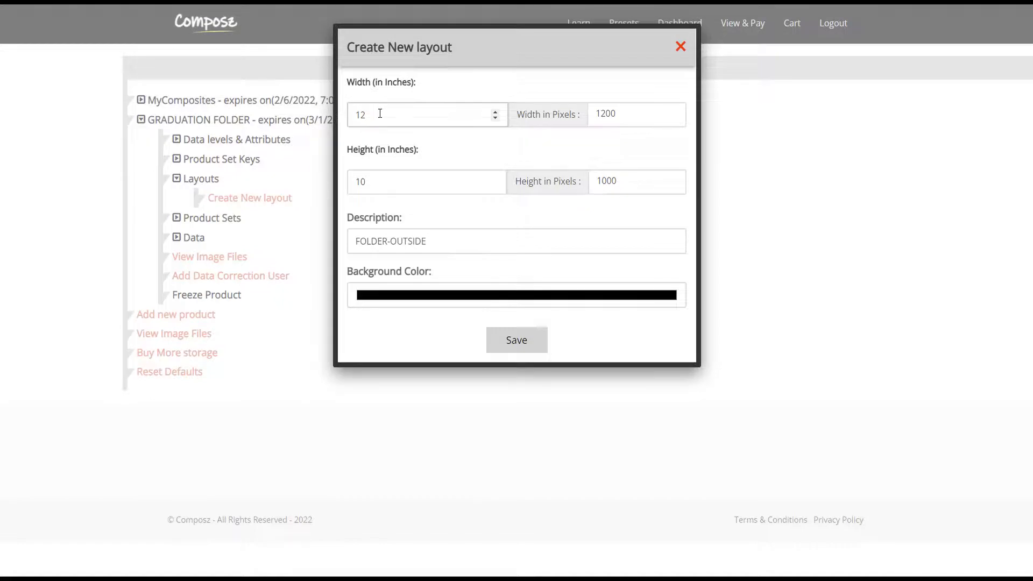
- Set the new layout's size to 17.5 inches wide and 11.5 inches high
key(BackSpace)
text(7.5)
click(388, 180)
key(BackSpace)
text(1)
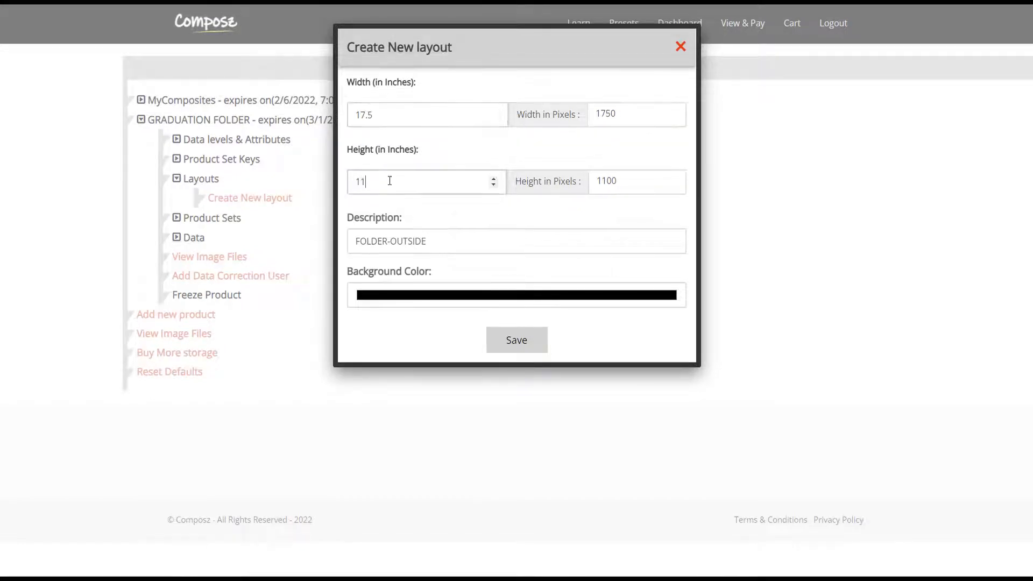
text(.5)
- Set the layout's background color to white and save the layout
click(469, 296)
click(352, 312)
click(516, 340)
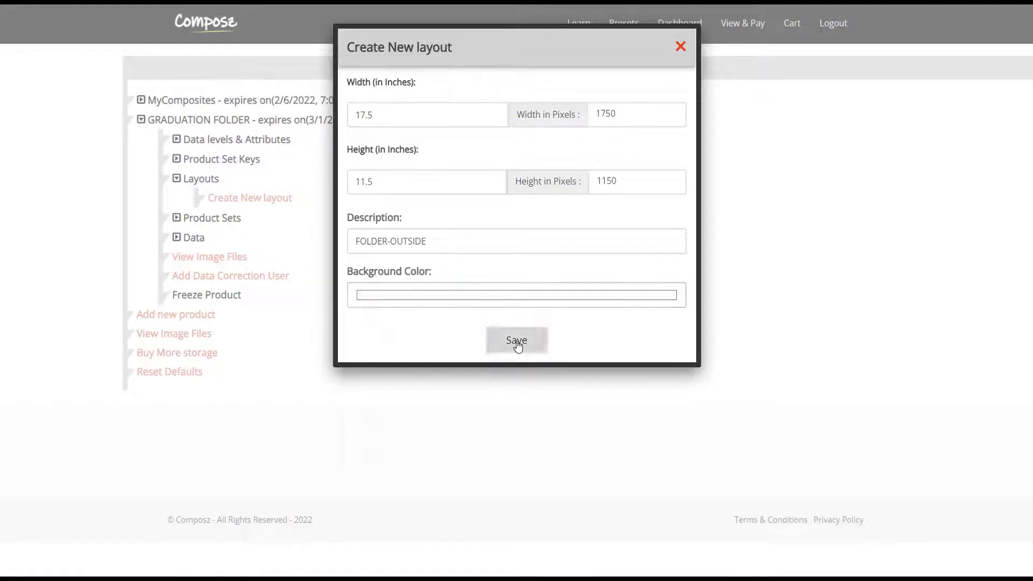
- Assign the STUDENT and MARKS data levels to the FOLDER-OUTSIDE layout and save
click(212, 199)
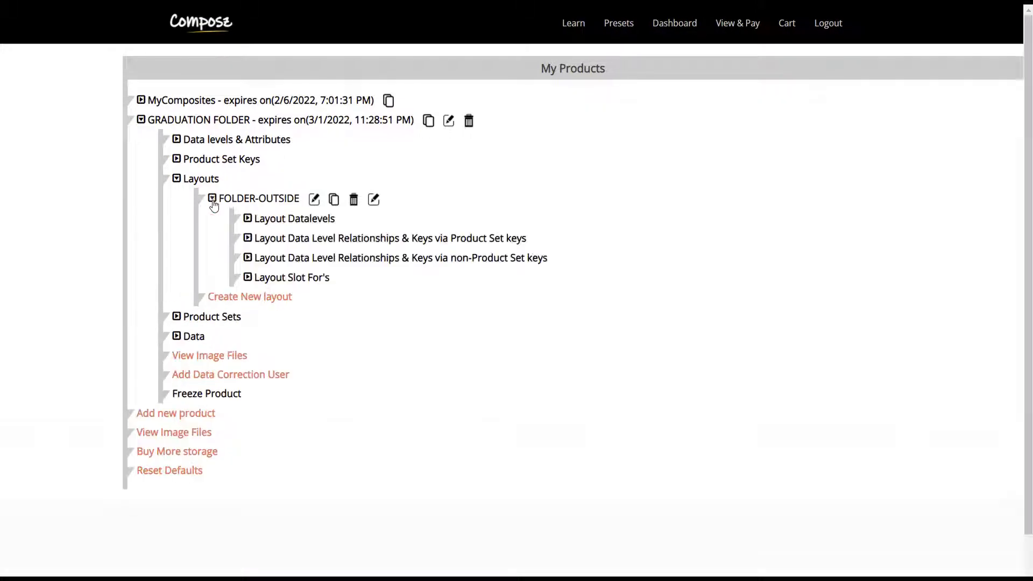
click(248, 219)
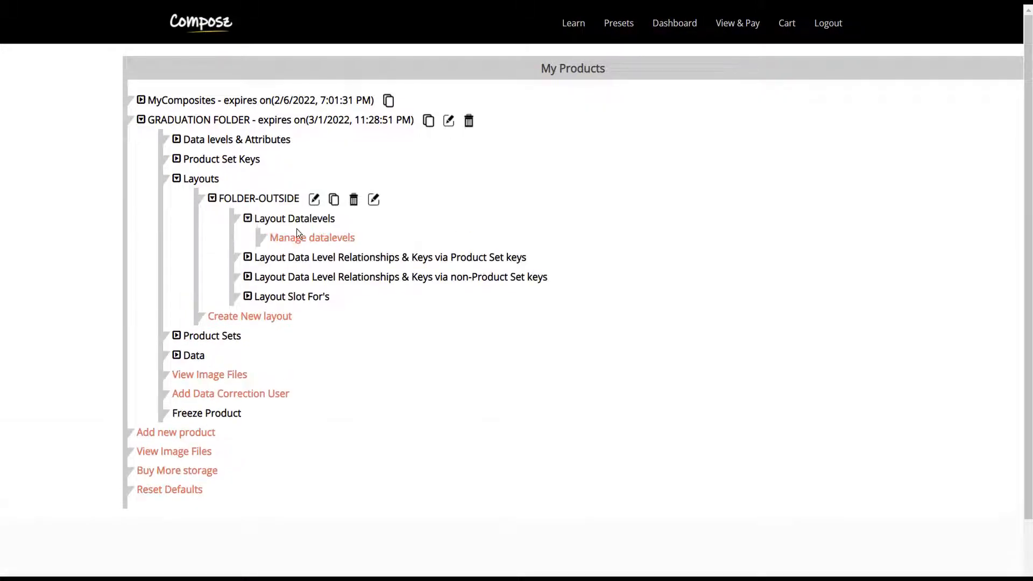
click(329, 238)
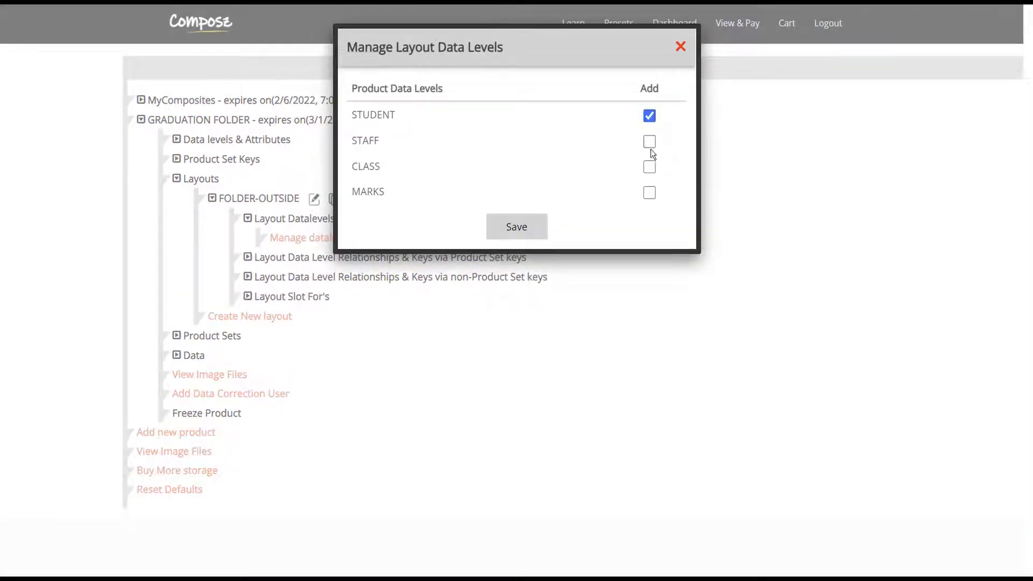
click(649, 192)
click(522, 226)
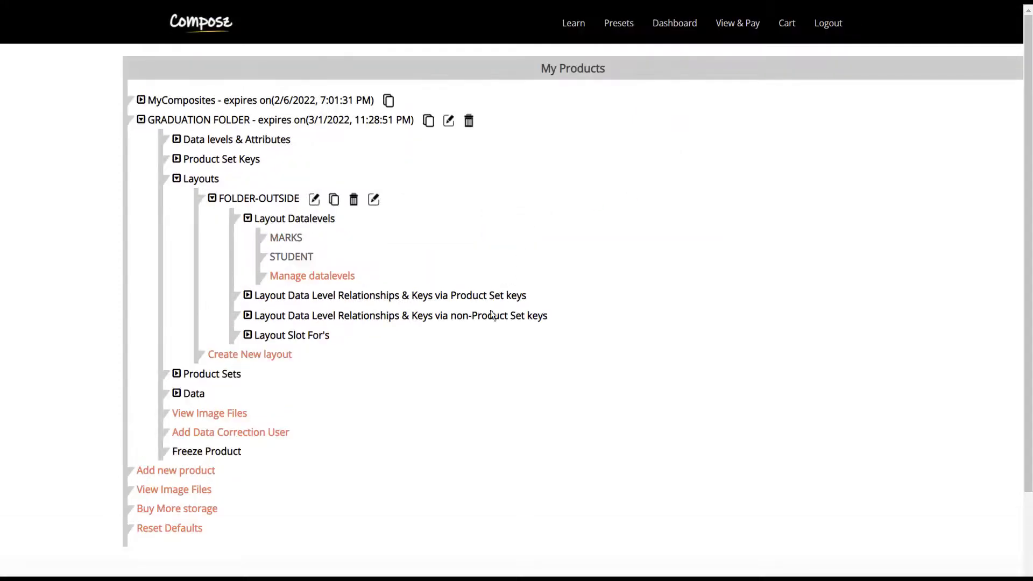
click(248, 316)
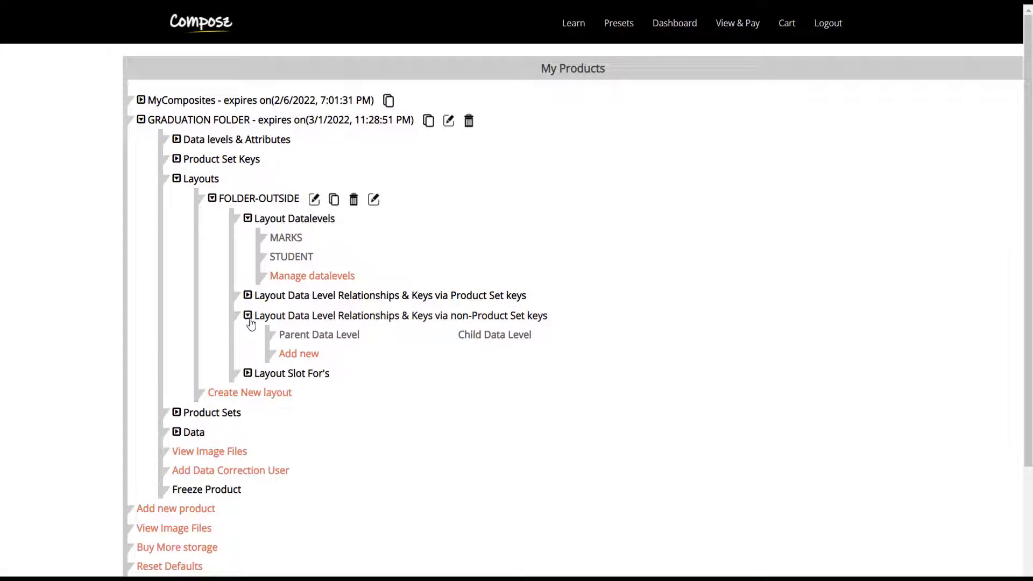
click(302, 354)
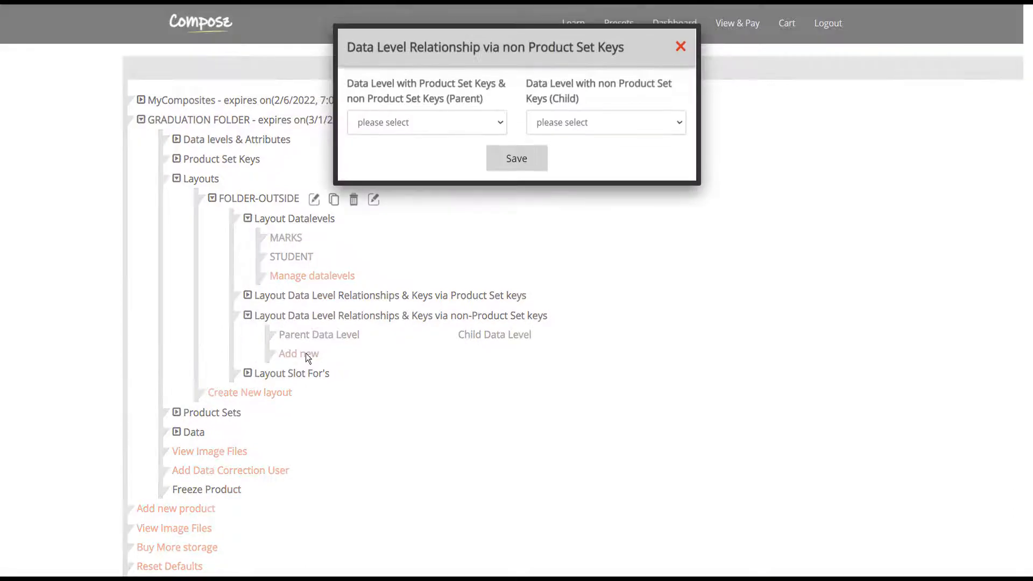
click(489, 121)
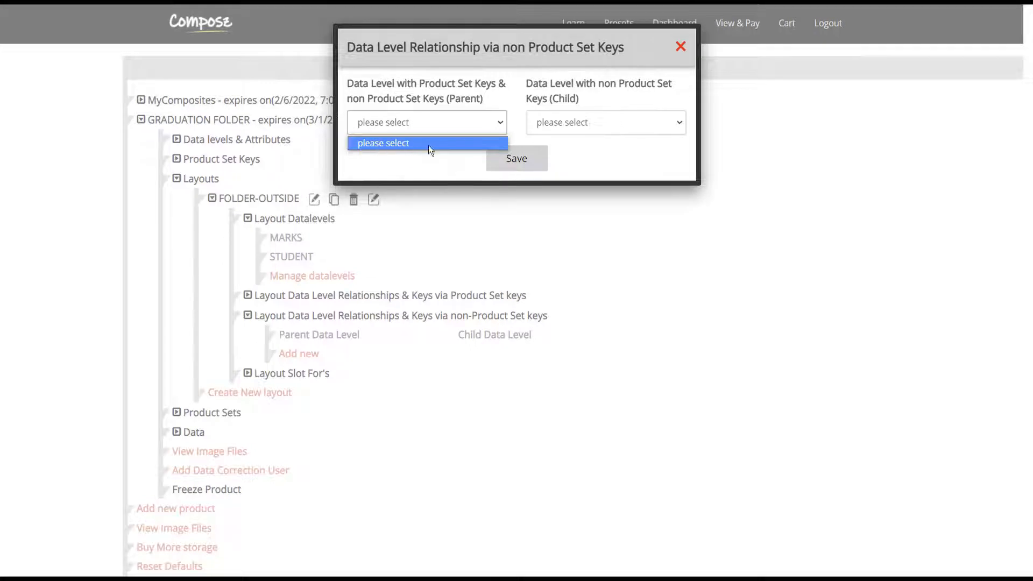
click(570, 228)
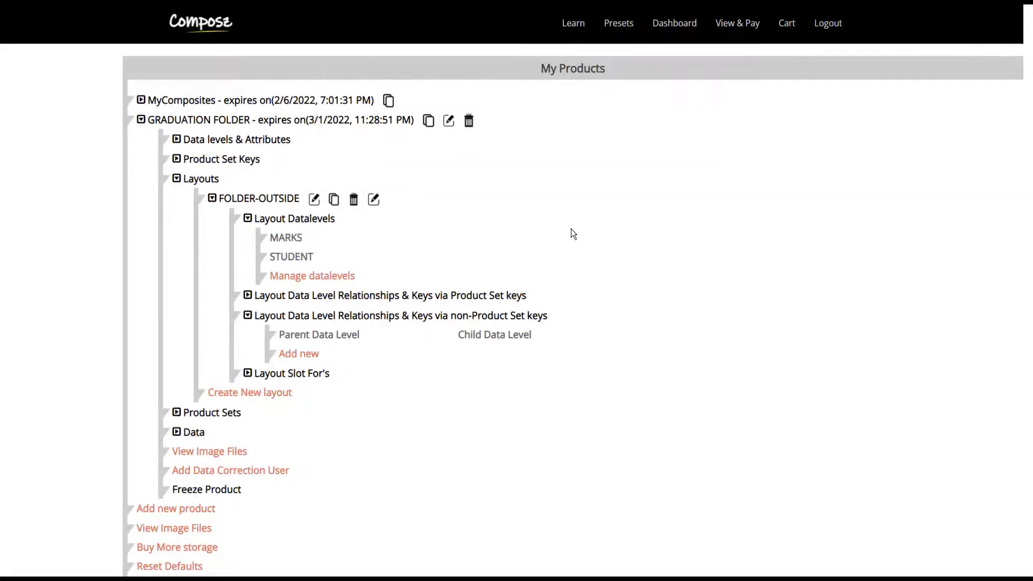
click(249, 317)
- Add STUDENT as a data level relationship via product set keys for the FOLDER-OUTSIDE layout and save
click(248, 296)
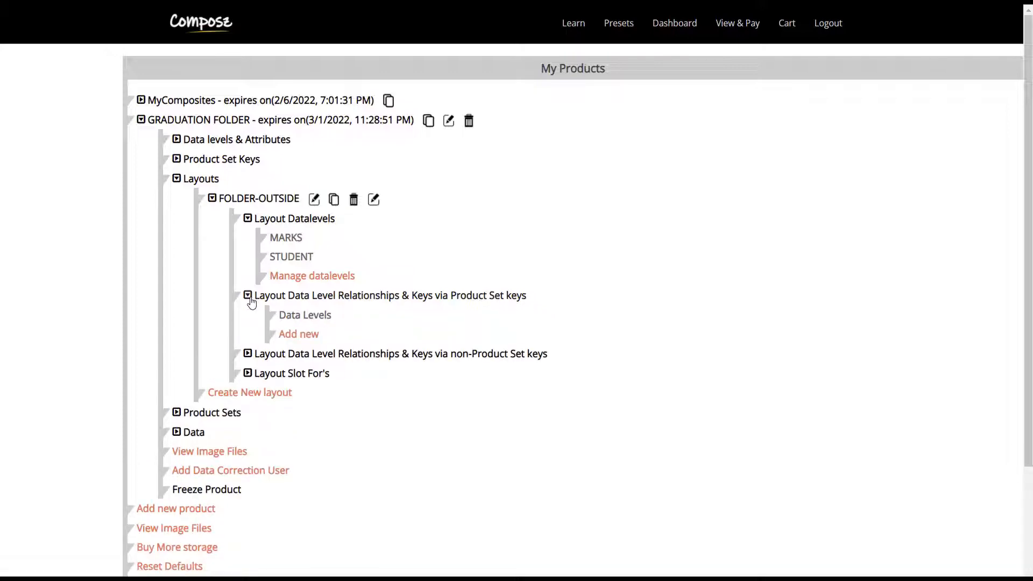
click(298, 334)
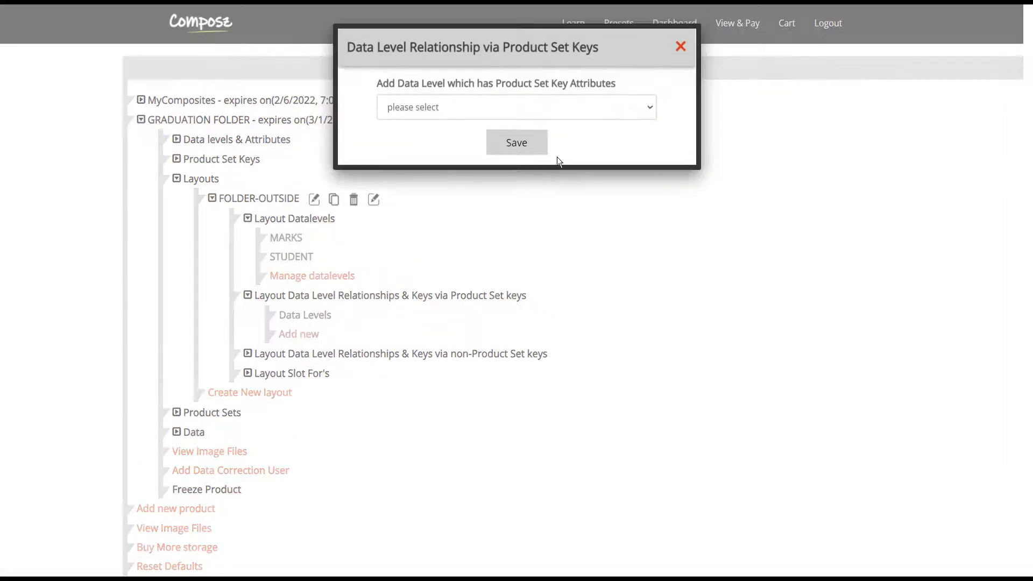
click(574, 109)
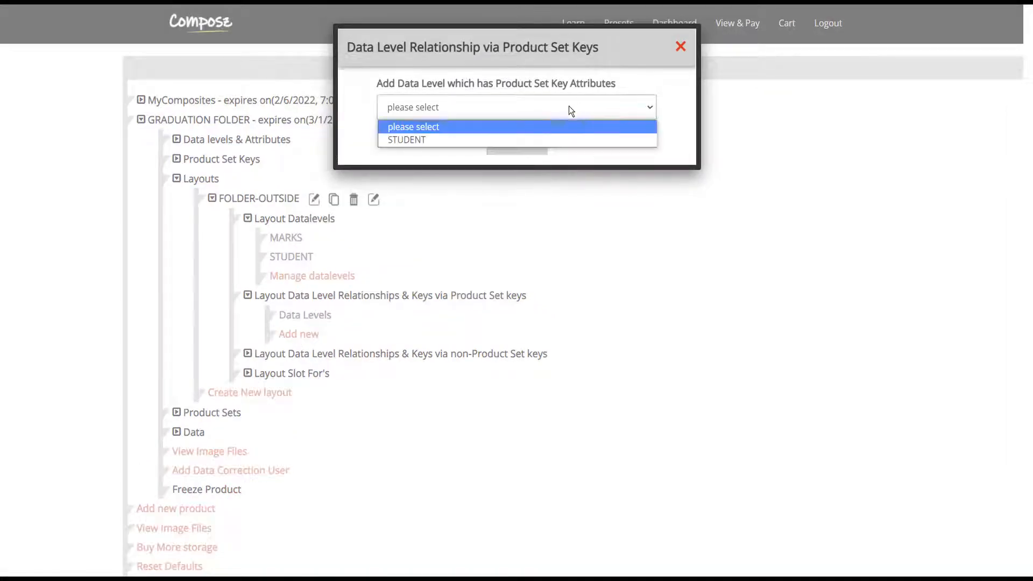
click(402, 137)
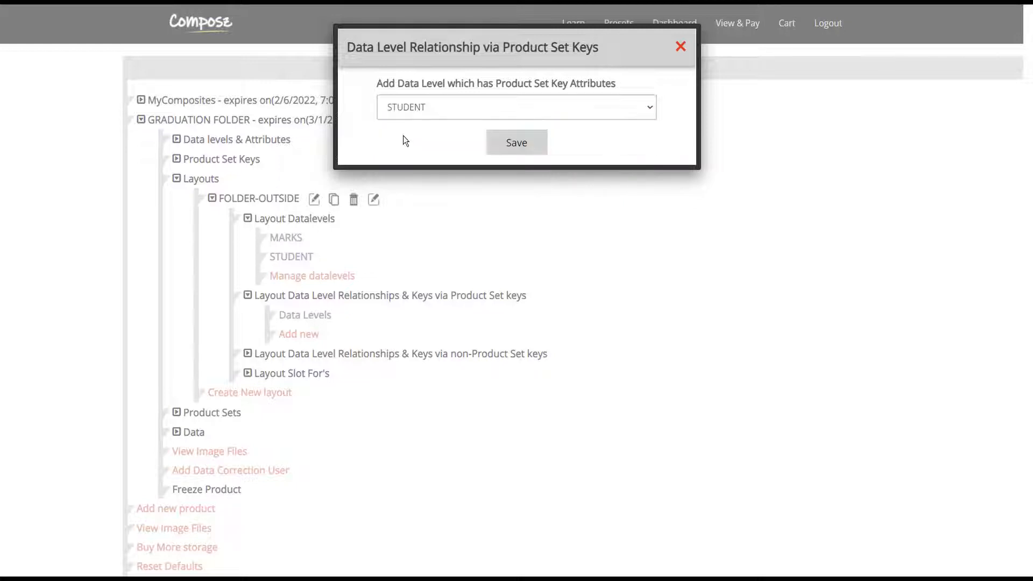
click(512, 144)
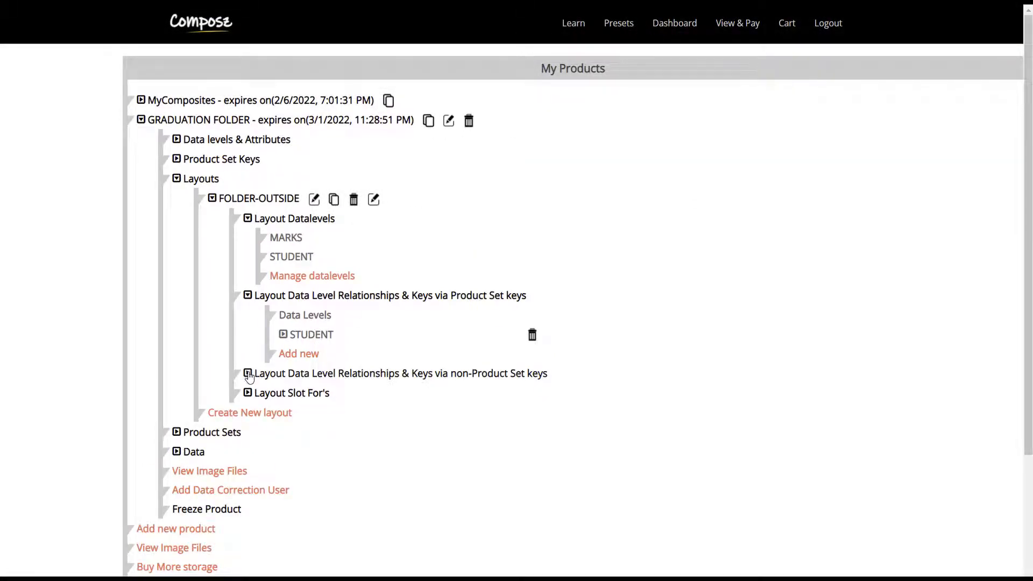
- Add a relationship via non-product set keys to FOLDER-OUTSIDE with STUDENT as parent and MARKS as child data level
click(249, 374)
click(295, 412)
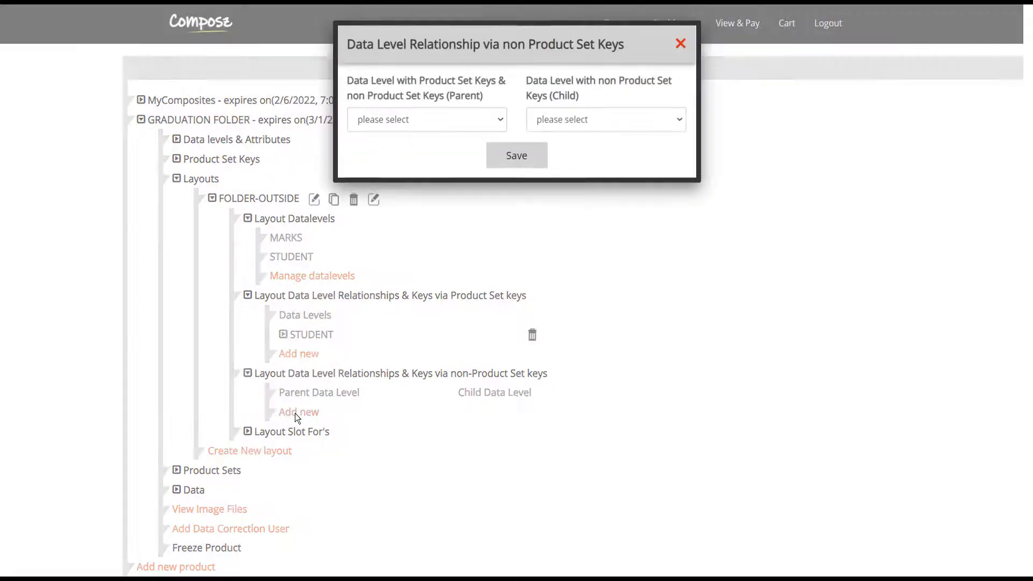
click(498, 120)
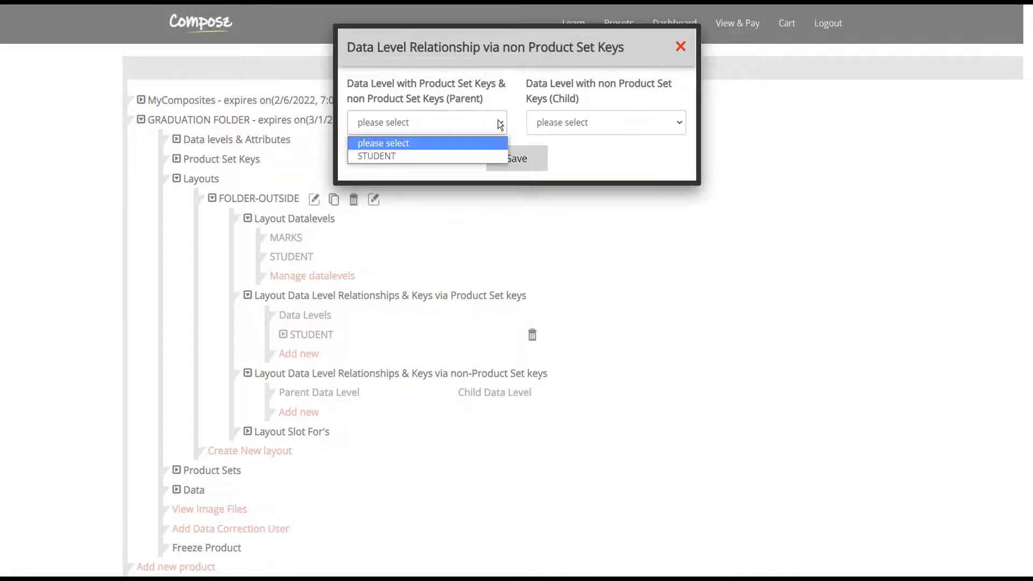
click(416, 156)
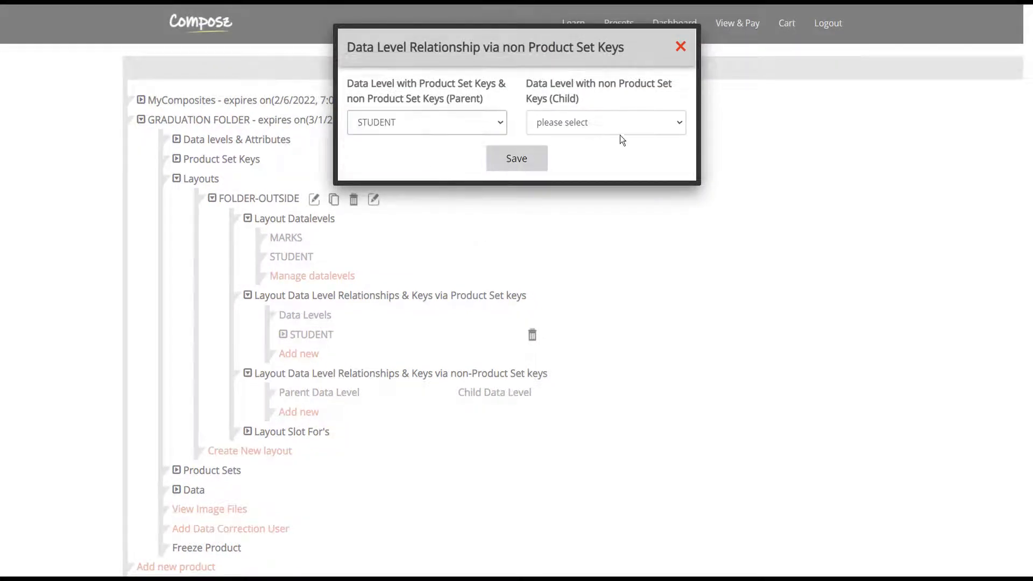
click(648, 127)
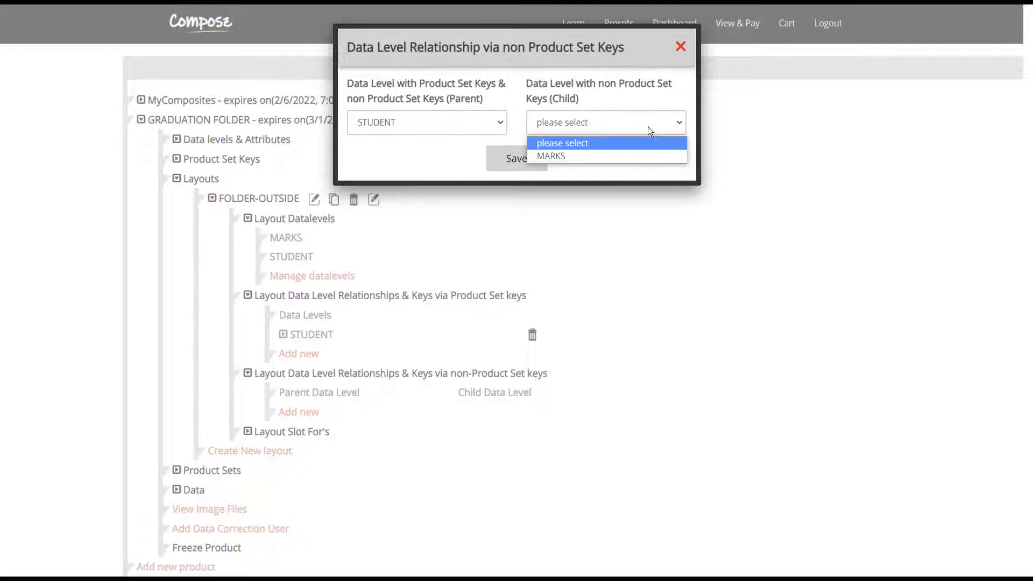
click(570, 156)
click(513, 159)
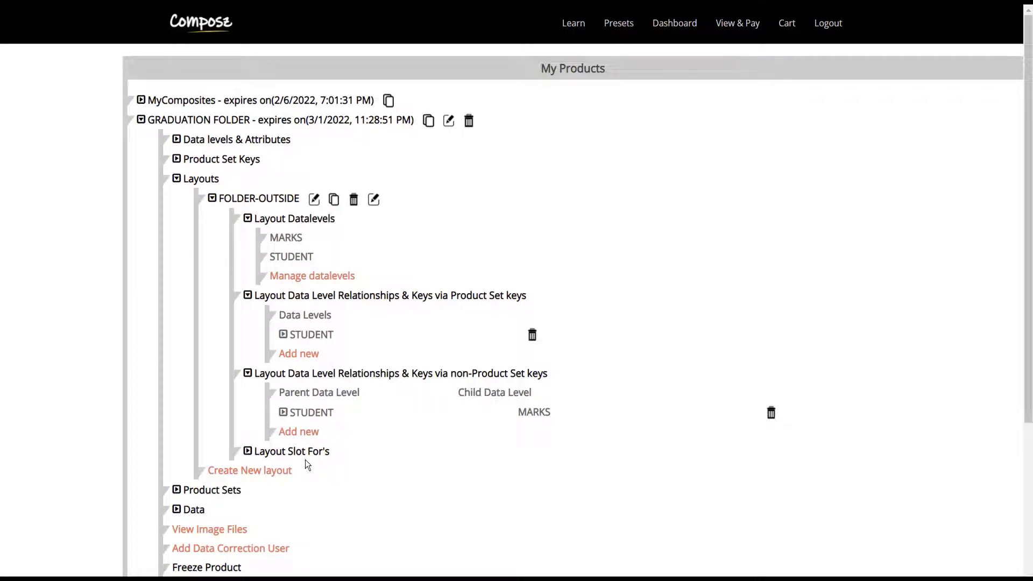
- Add student_id as the join key of the STUDENT–MARKS relationship, save, and review the relationship's join keys
click(284, 414)
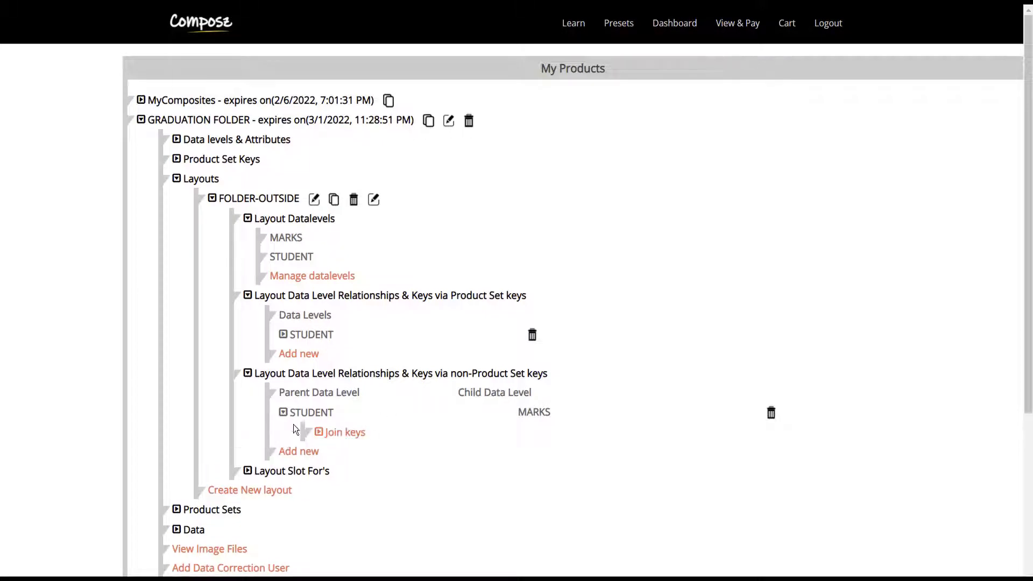
click(320, 433)
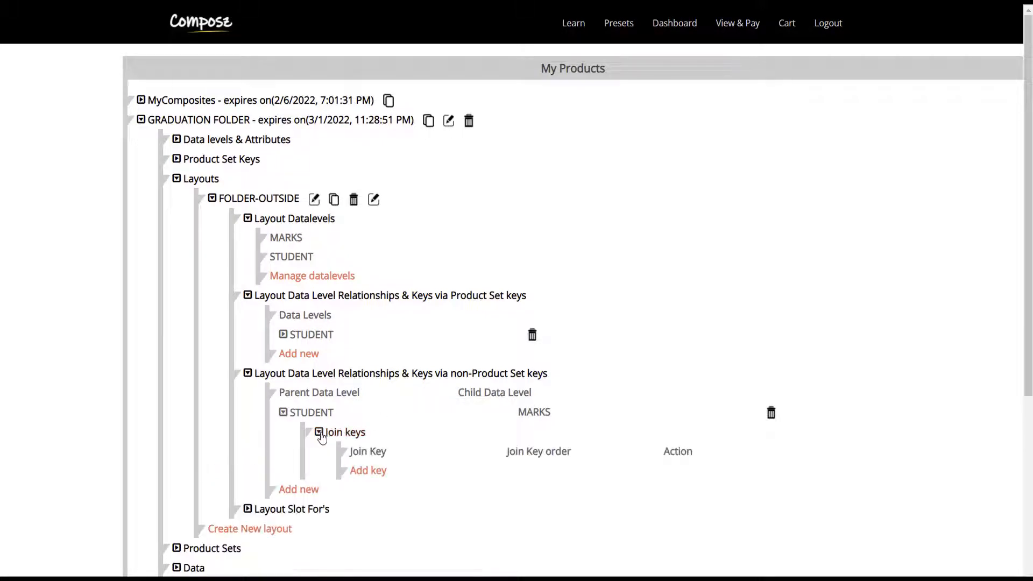
click(377, 474)
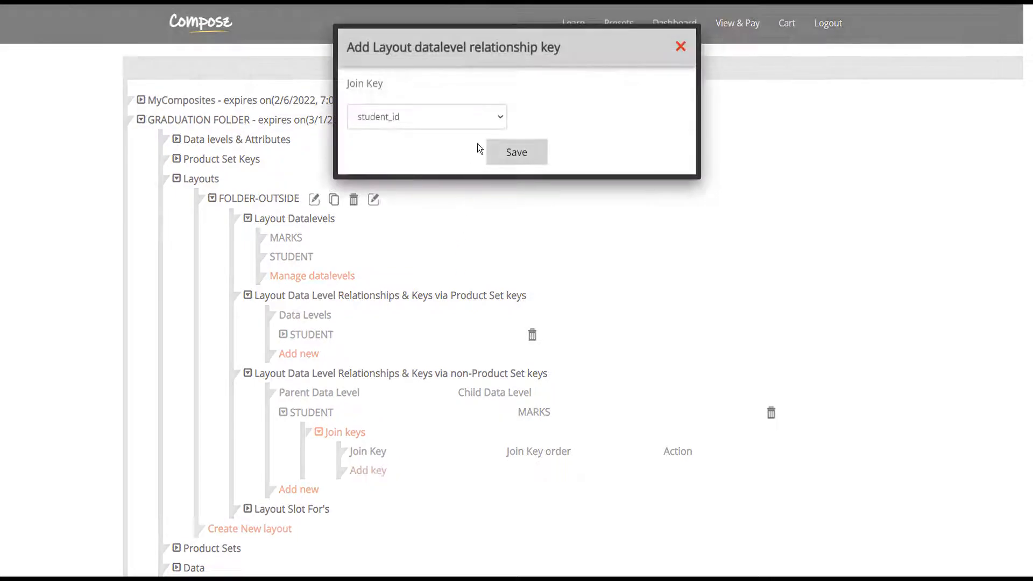
click(485, 114)
click(485, 114)
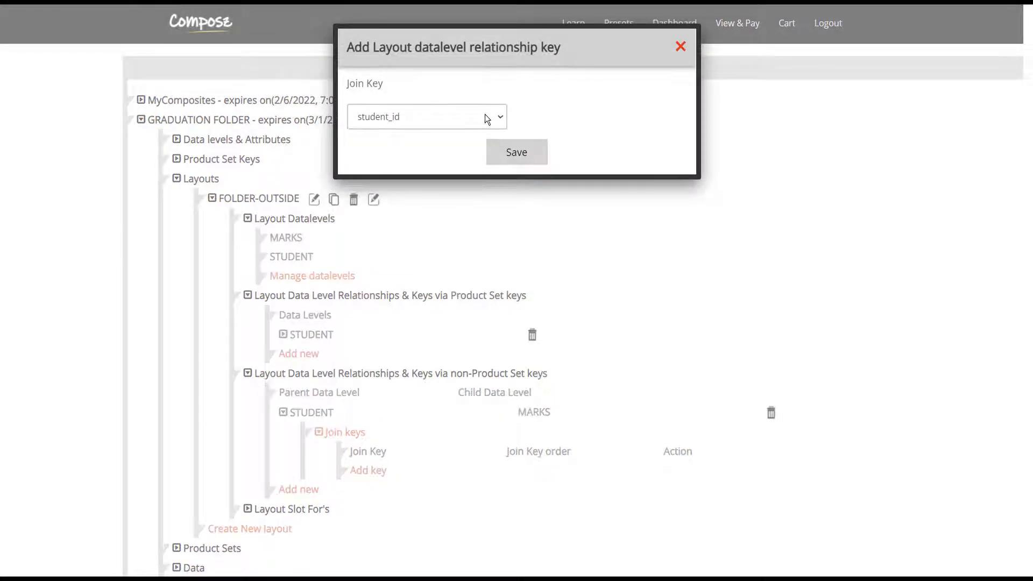
click(517, 153)
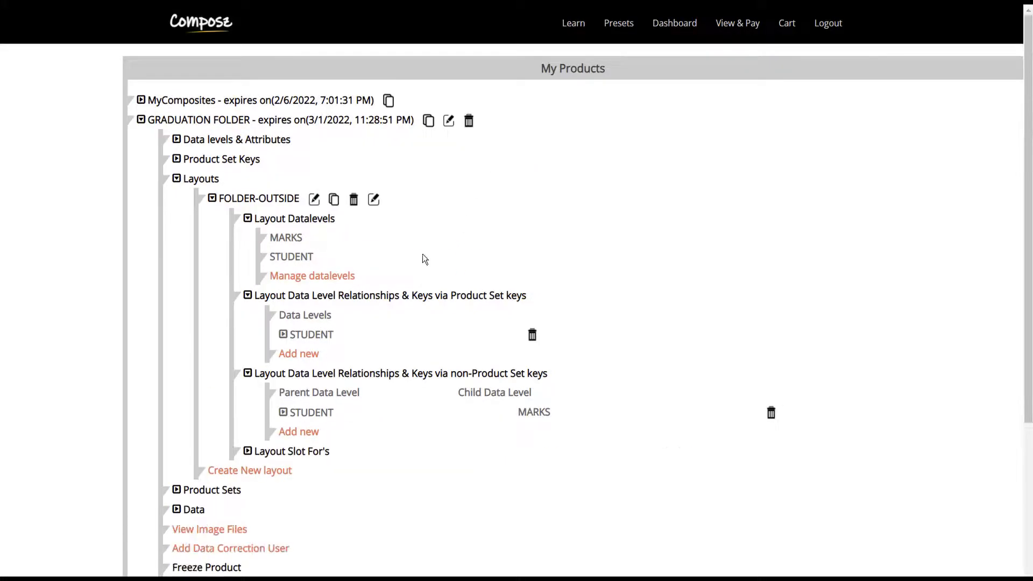
click(284, 413)
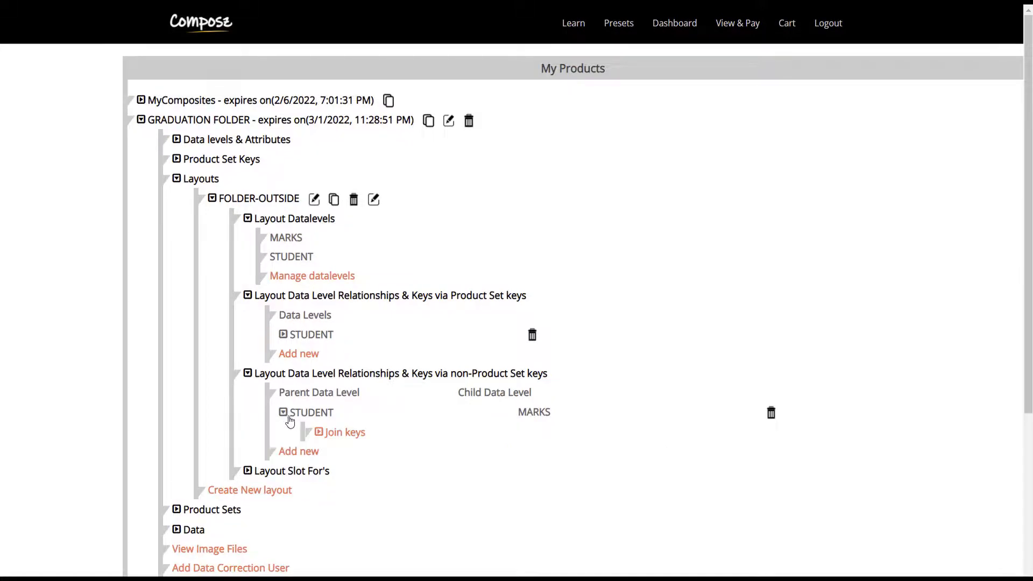
click(319, 432)
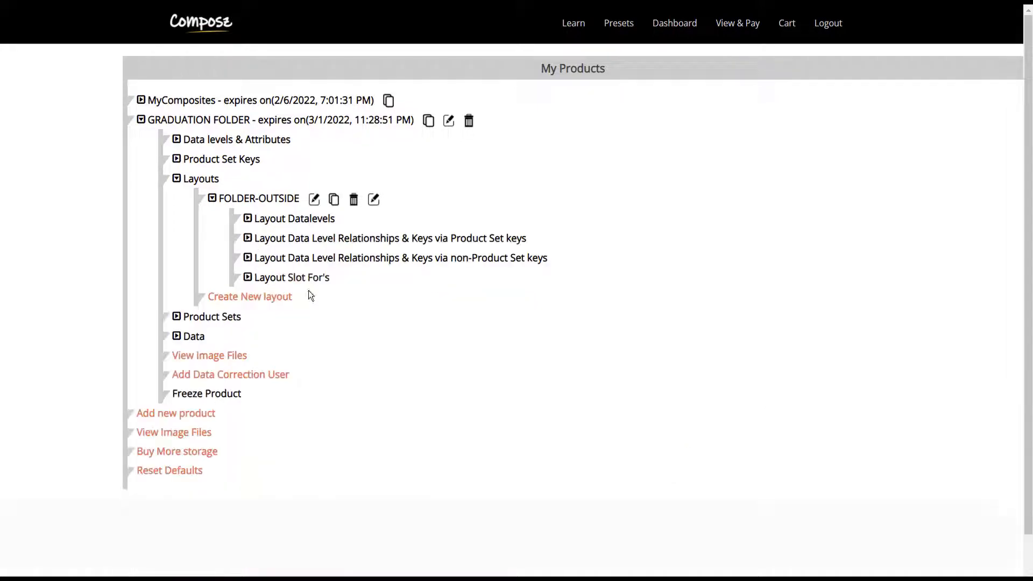
- Add Slot For's for the STUDENT data level in FOLDER-OUTSIDE with attributes class, section, grad_image and student_name
click(247, 278)
click(305, 297)
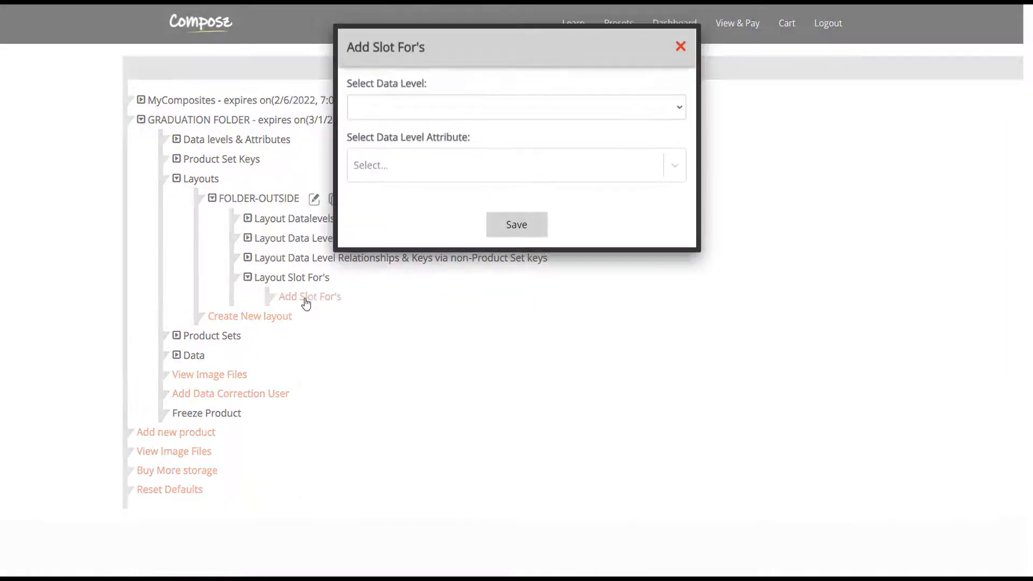
click(534, 109)
click(446, 138)
click(496, 165)
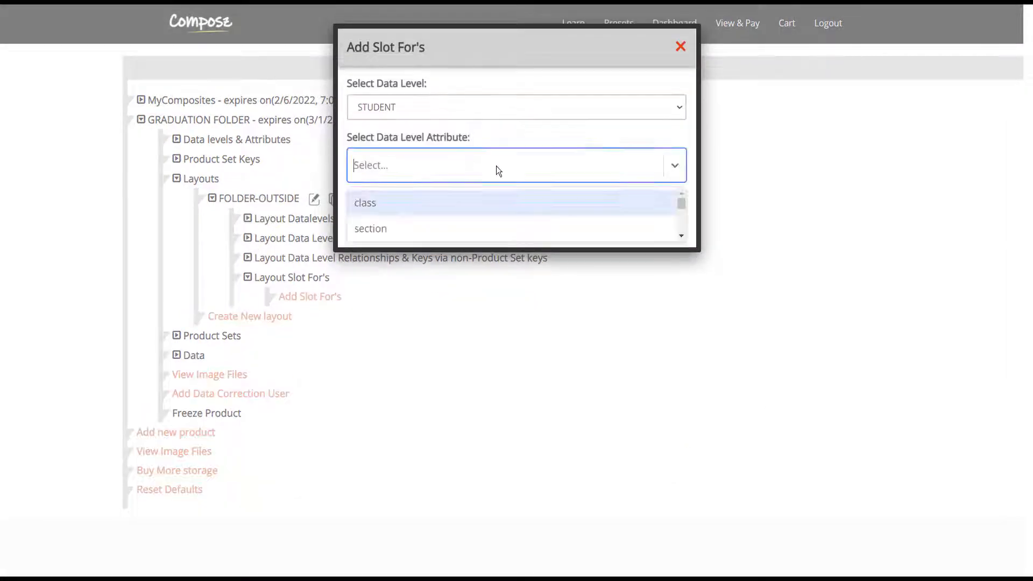
click(473, 211)
click(463, 203)
click(475, 205)
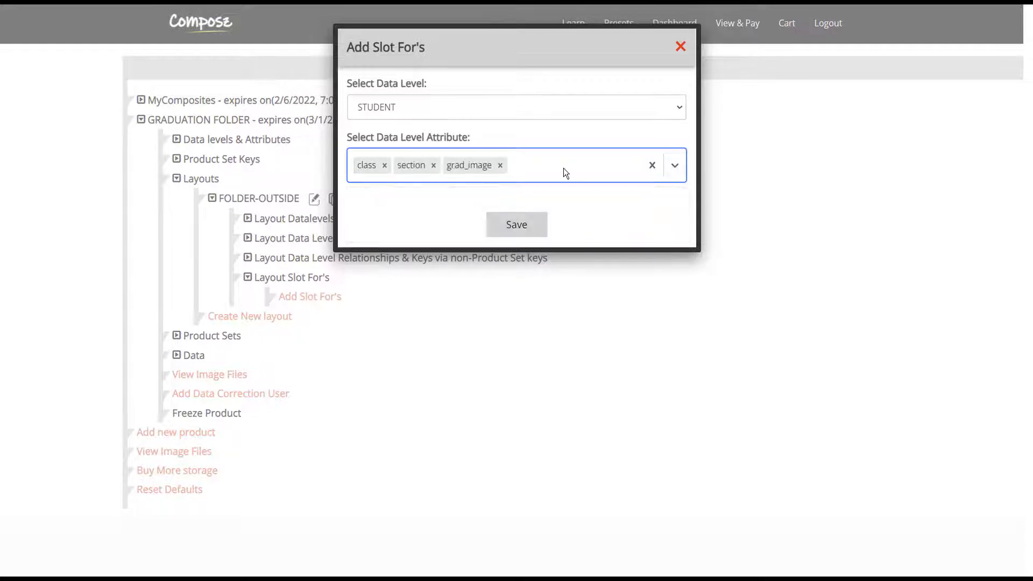
click(508, 227)
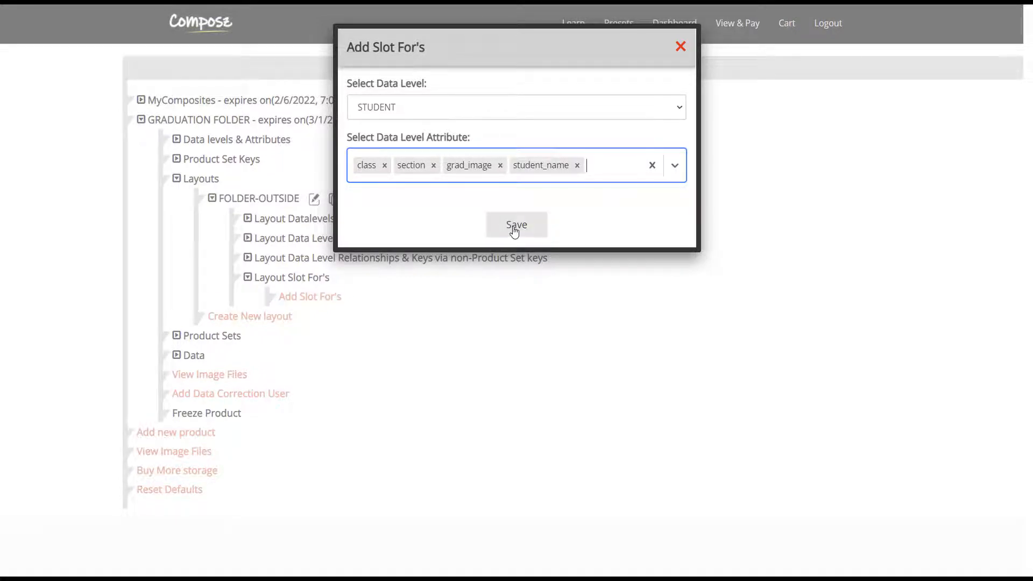
click(510, 227)
- Add Slot For's for the MARKS data level in FOLDER-OUTSIDE with the attributes subject and marks
click(317, 393)
click(534, 107)
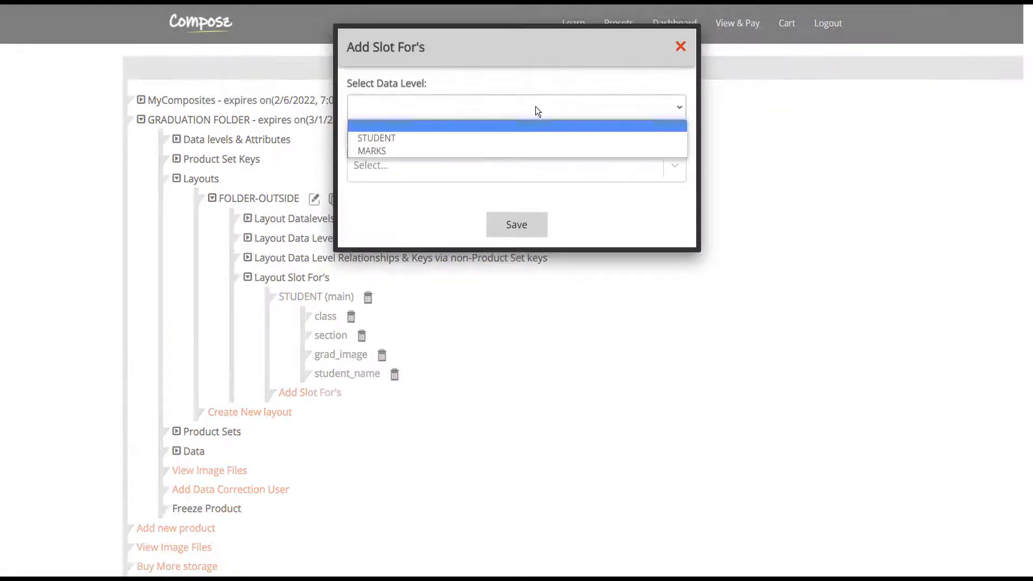
click(455, 148)
click(486, 170)
click(461, 227)
click(518, 166)
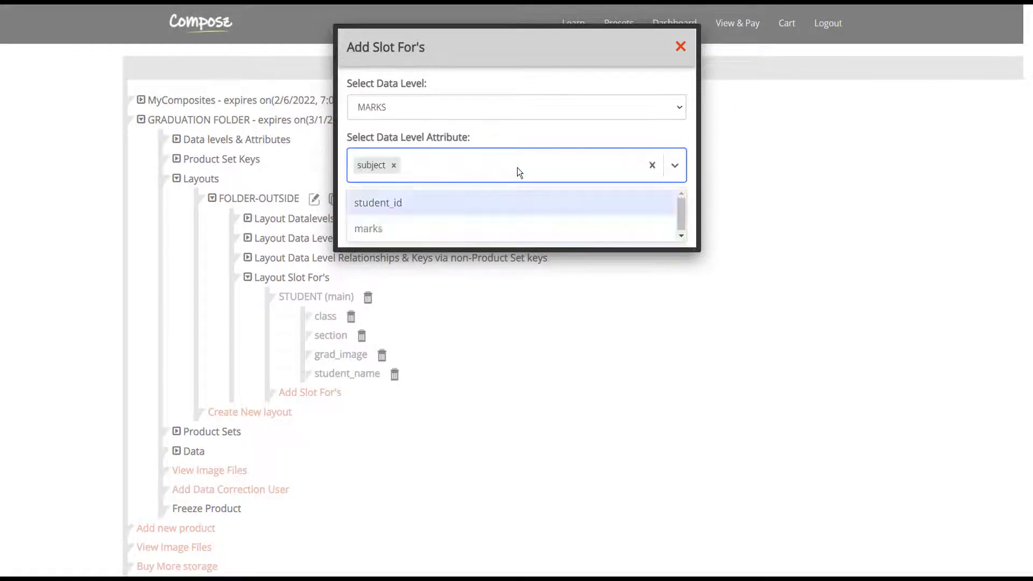
click(458, 227)
click(511, 225)
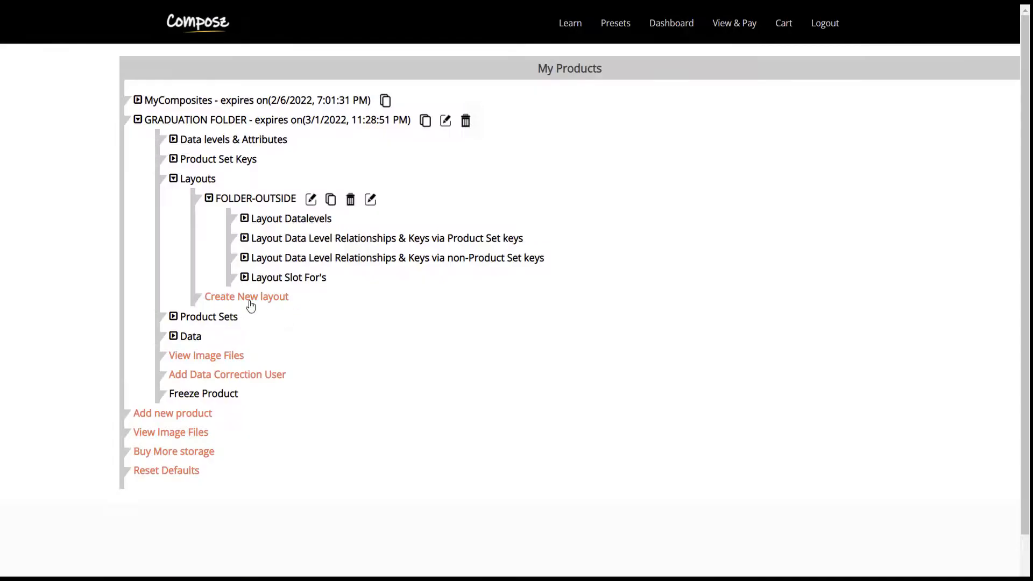
- Create a layout in the GRADUATION FOLDER product with the description FOLDER-INSIDE and a near-white background color
click(245, 299)
click(434, 243)
text(FO)
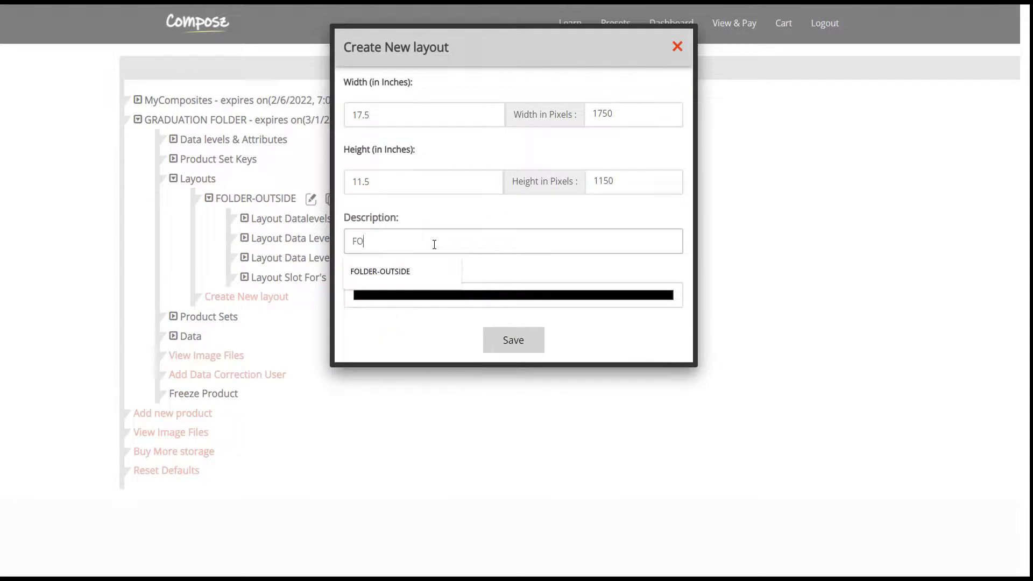
text(LDER-INSIDE)
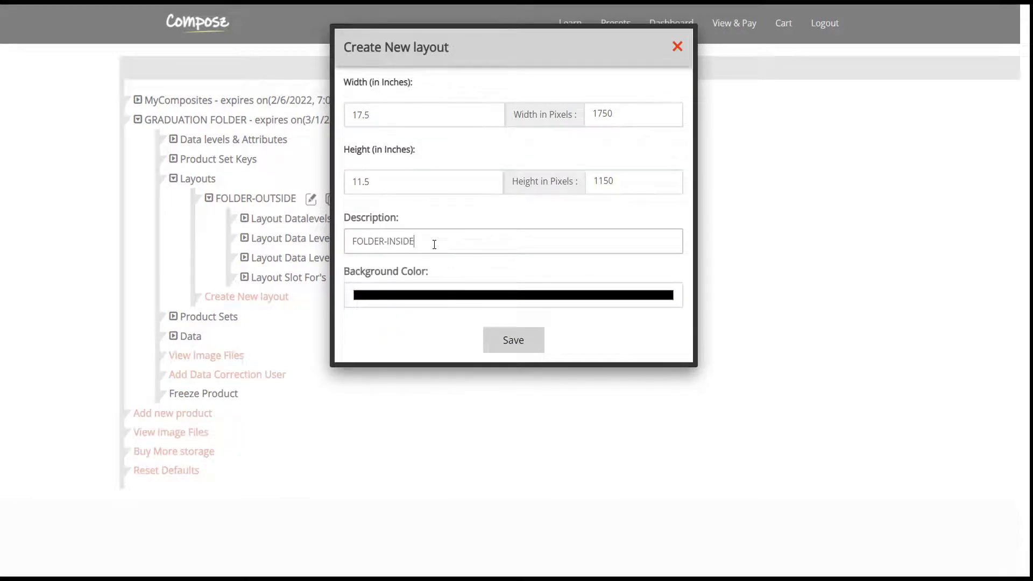
click(485, 294)
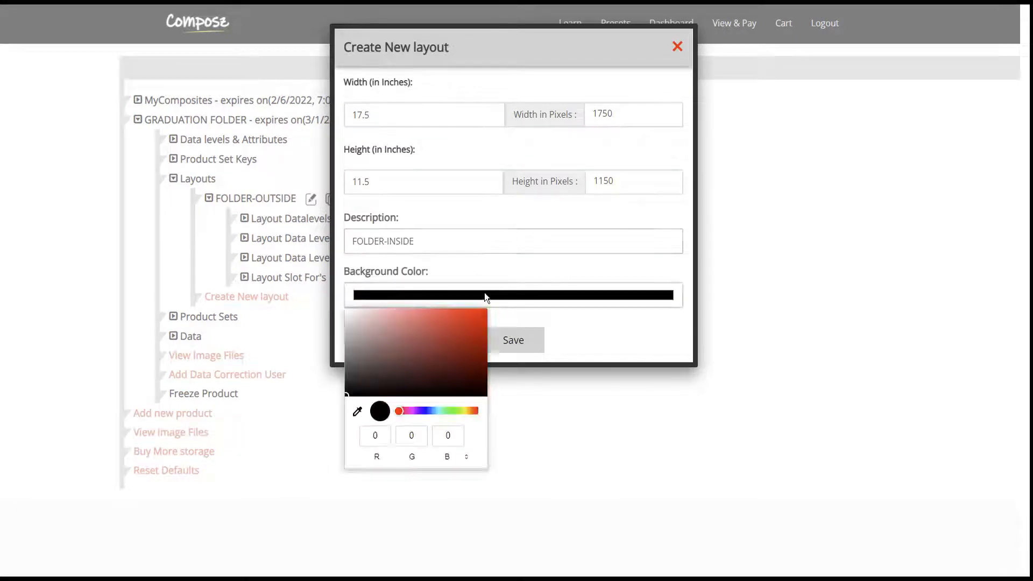
click(355, 320)
click(512, 340)
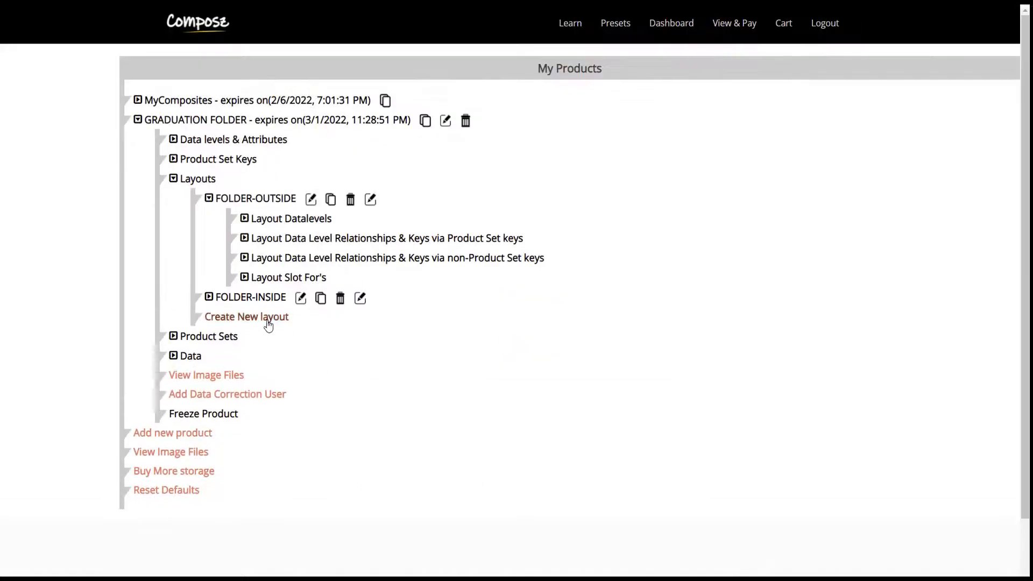
- Assign the STUDENT, STAFF and CLASS data levels to the FOLDER-INSIDE layout and save
click(209, 298)
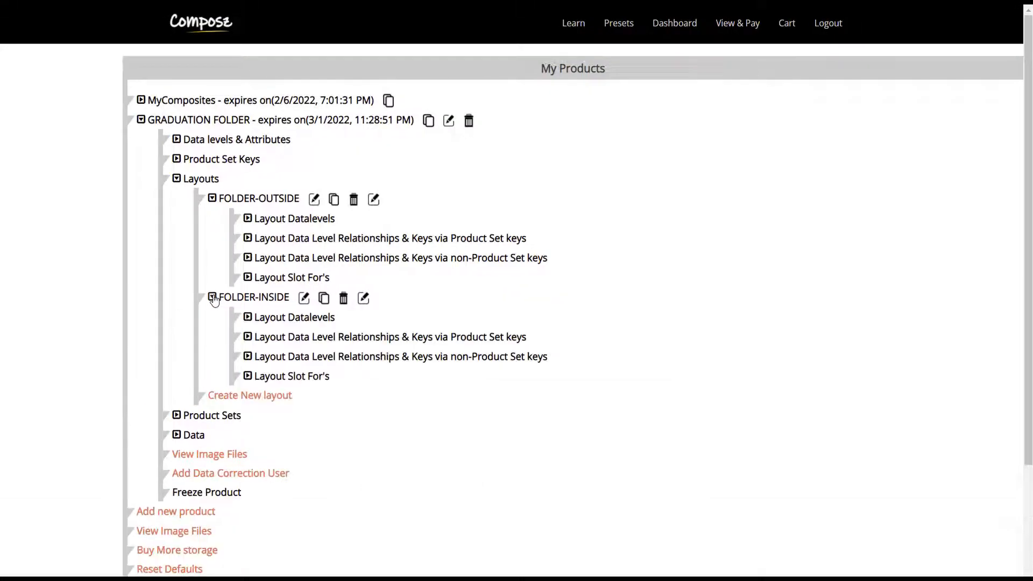
click(247, 317)
click(319, 337)
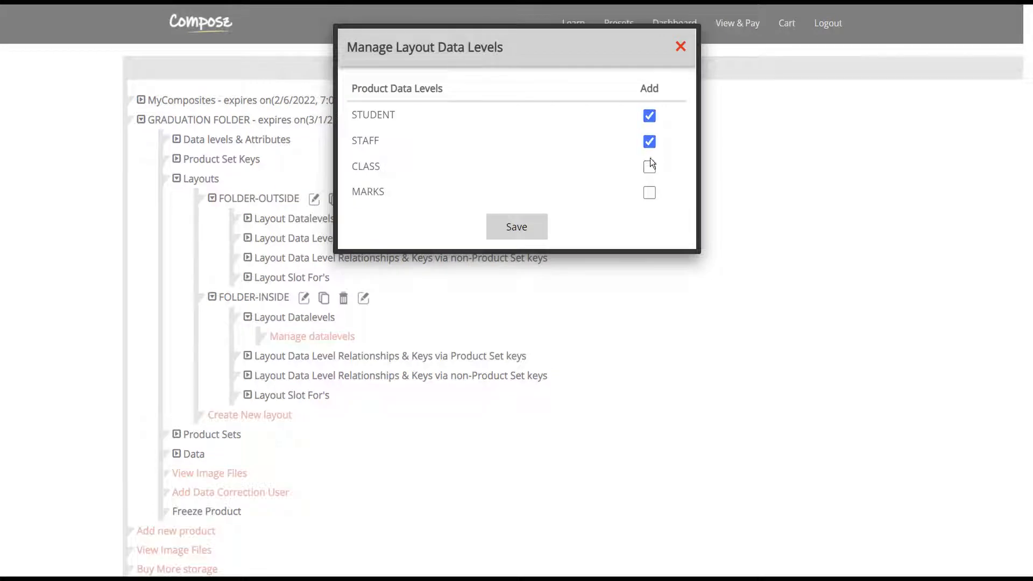
click(516, 230)
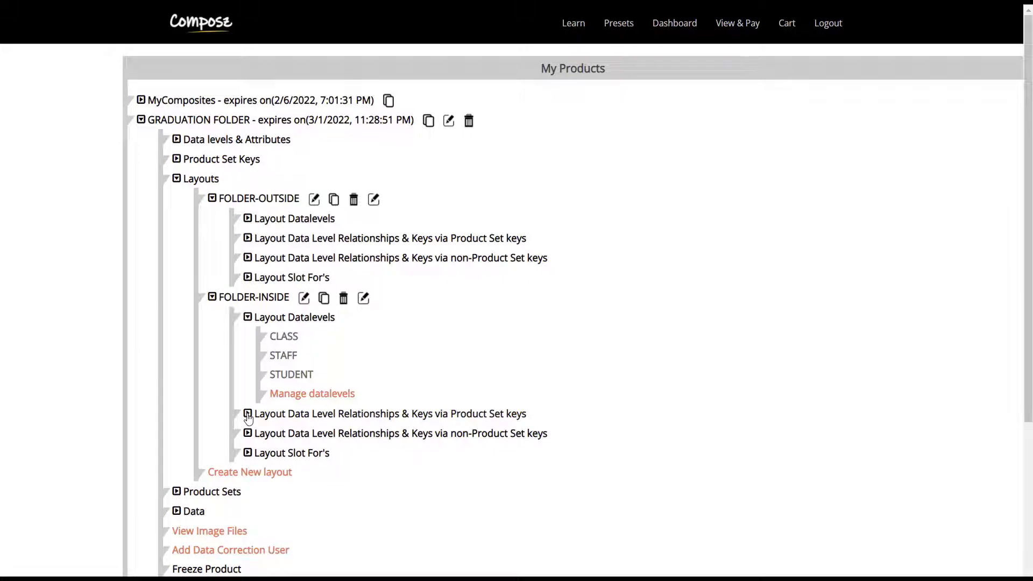
- Add STUDENT as a data level relationship via product set keys for the FOLDER-INSIDE layout and save
click(248, 414)
click(308, 456)
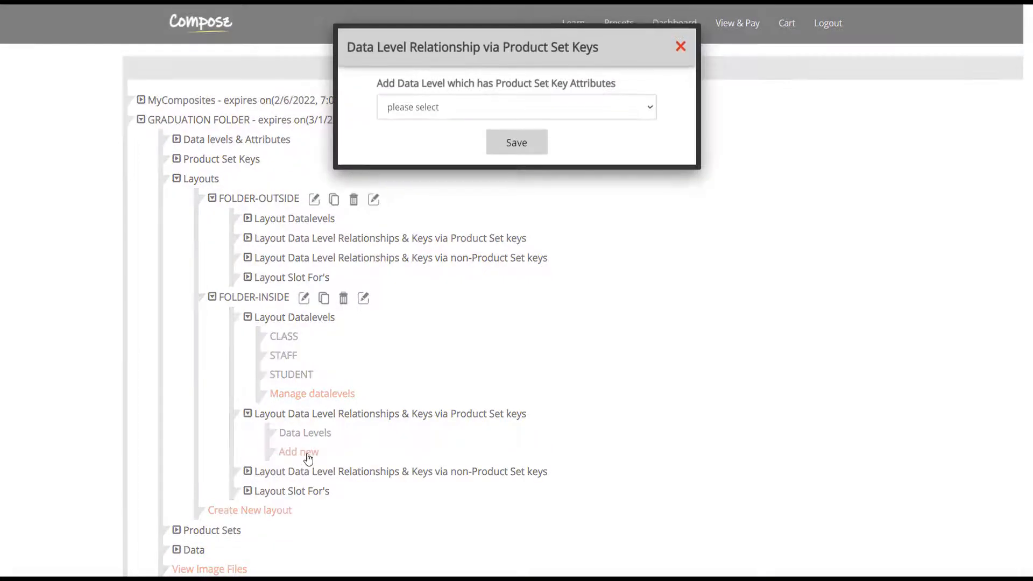
click(615, 106)
click(435, 140)
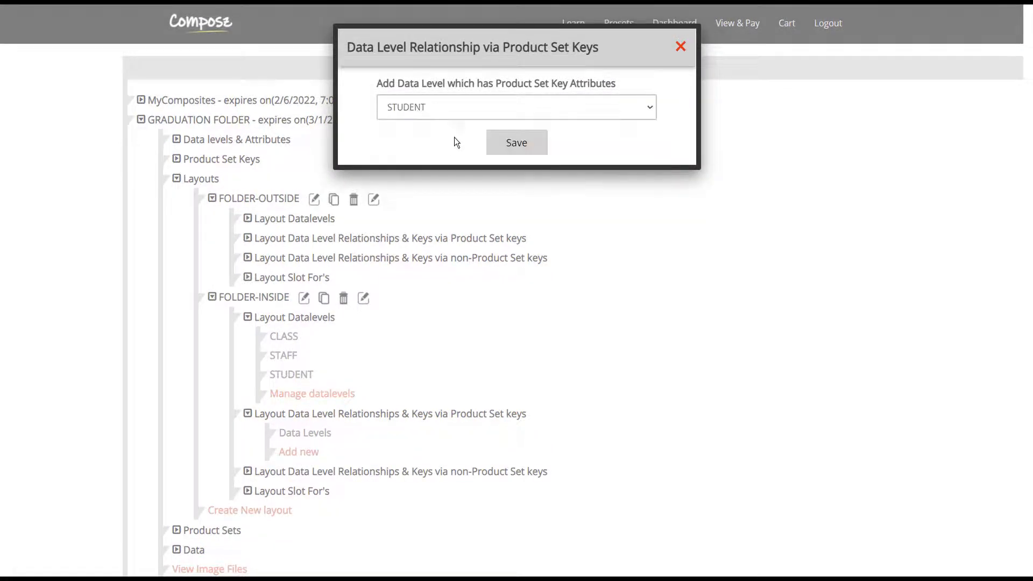
click(509, 141)
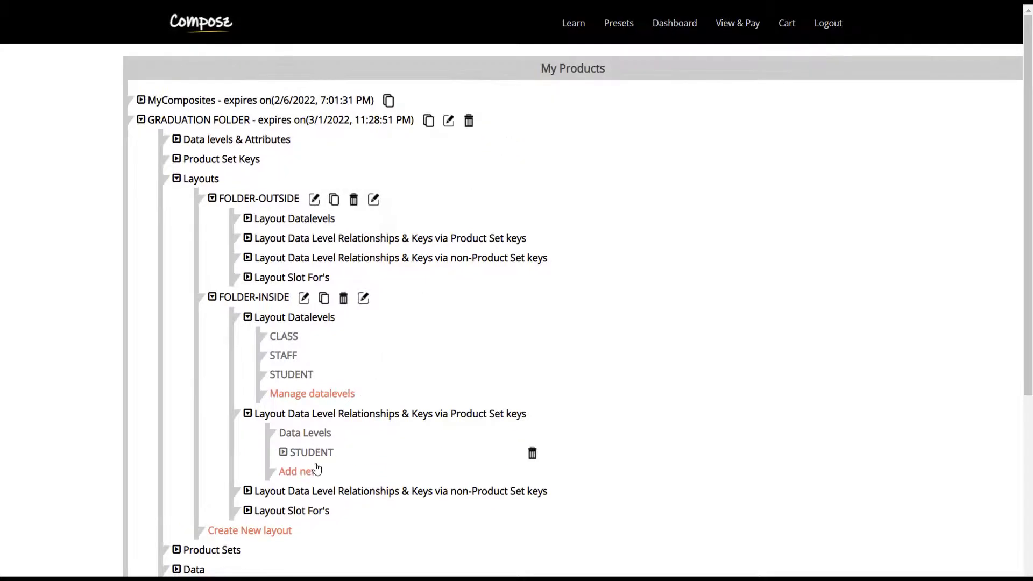
- Add STAFF as a data level relationship via product set keys for the FOLDER-INSIDE layout and save
click(316, 470)
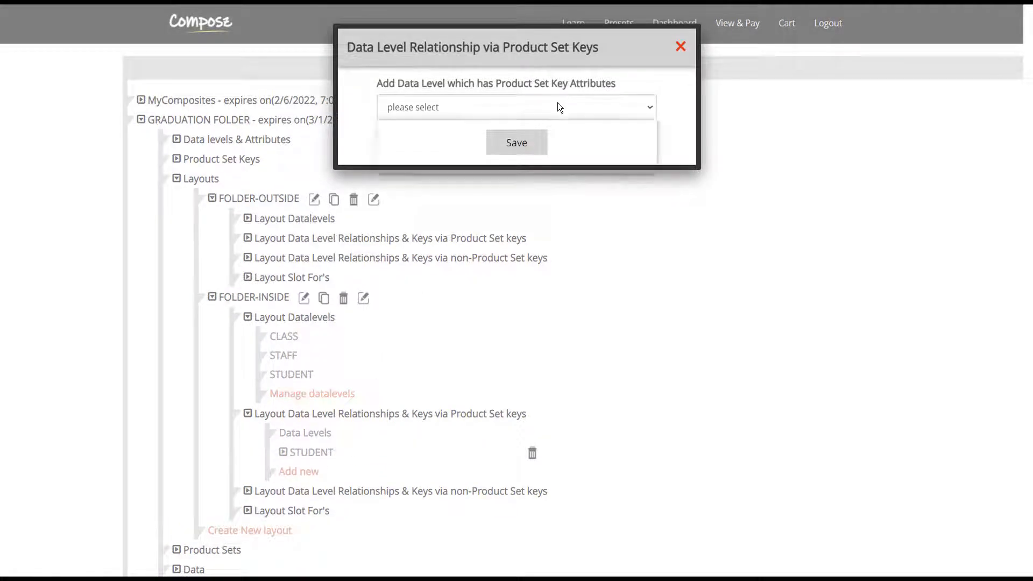
click(557, 102)
click(431, 152)
click(514, 145)
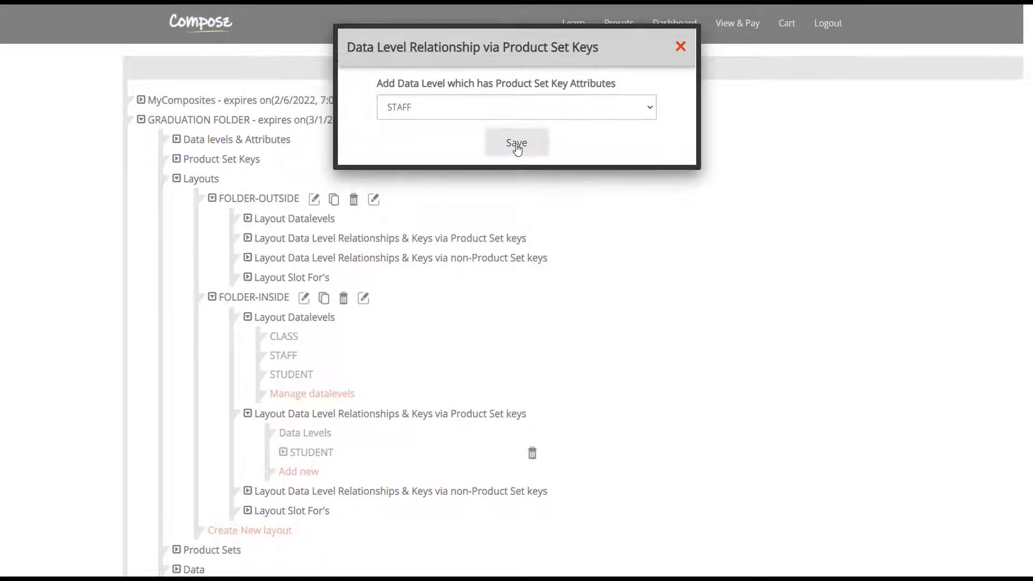
- Add CLASS as a data level relationship via product set keys for the FOLDER-INSIDE layout and save
click(309, 492)
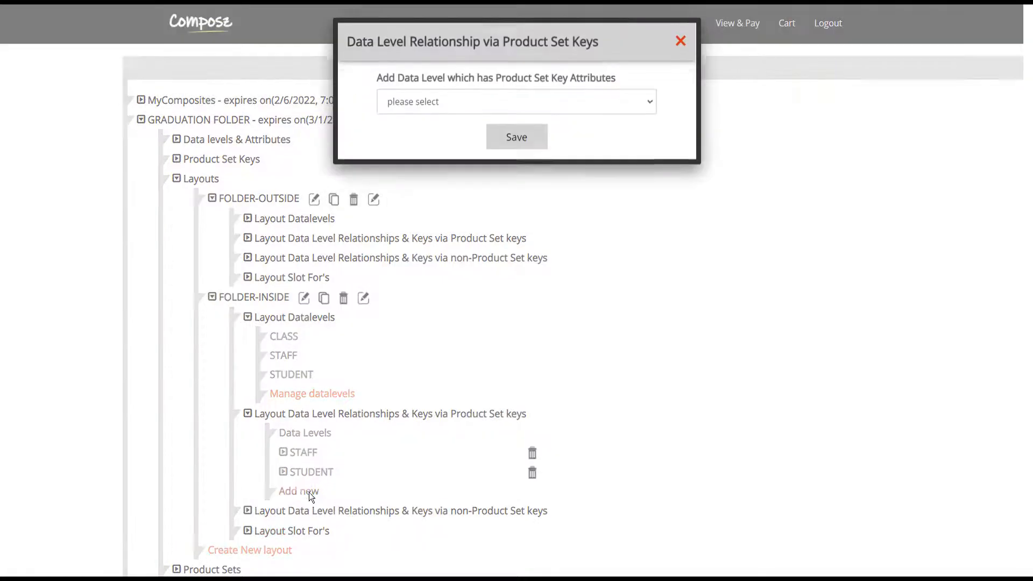
click(567, 109)
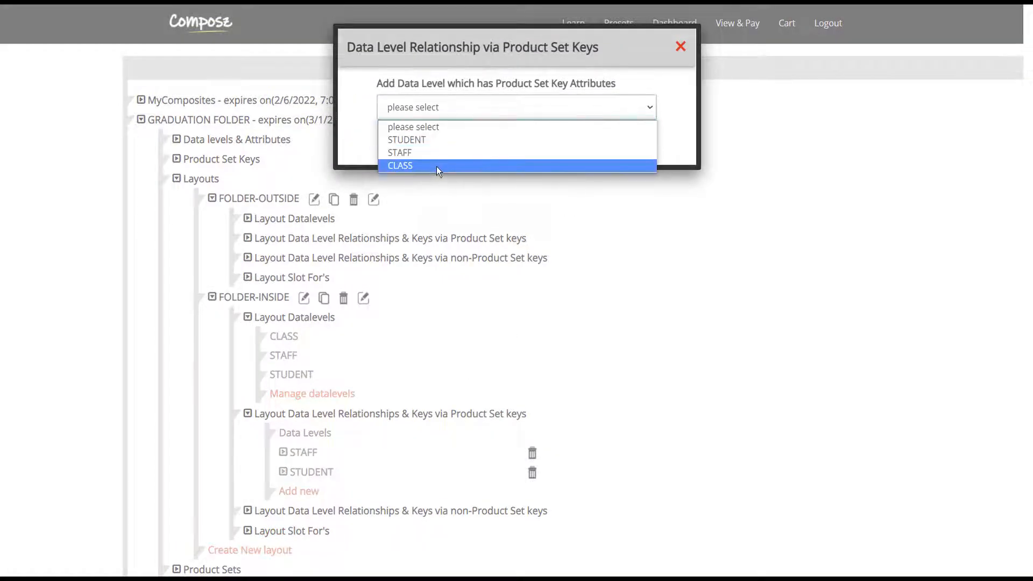
click(437, 165)
click(516, 143)
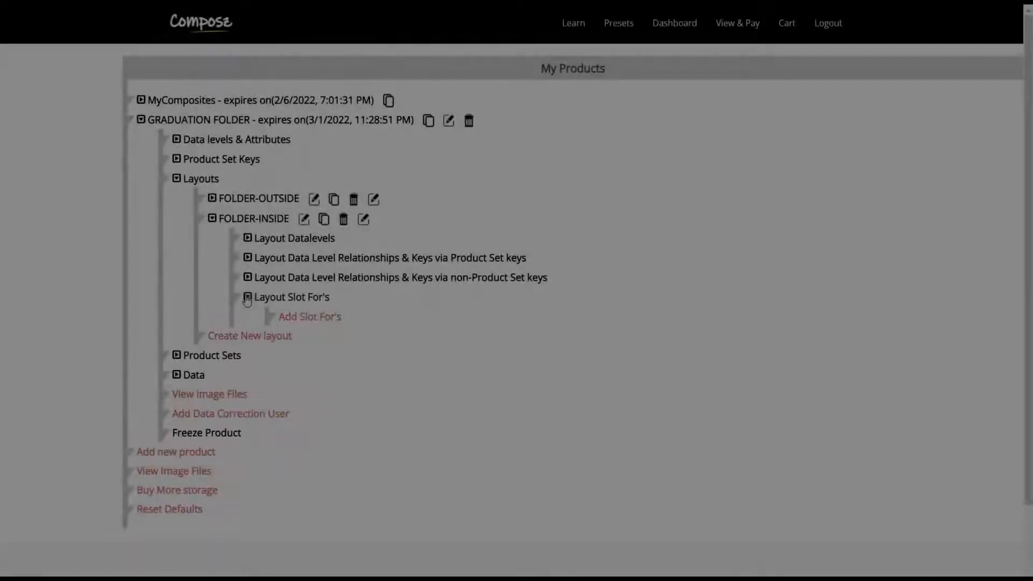
- Add Slot For's for the STUDENT data level in FOLDER-INSIDE with the attributes student_image and student_name
click(309, 317)
click(585, 115)
click(578, 138)
click(556, 169)
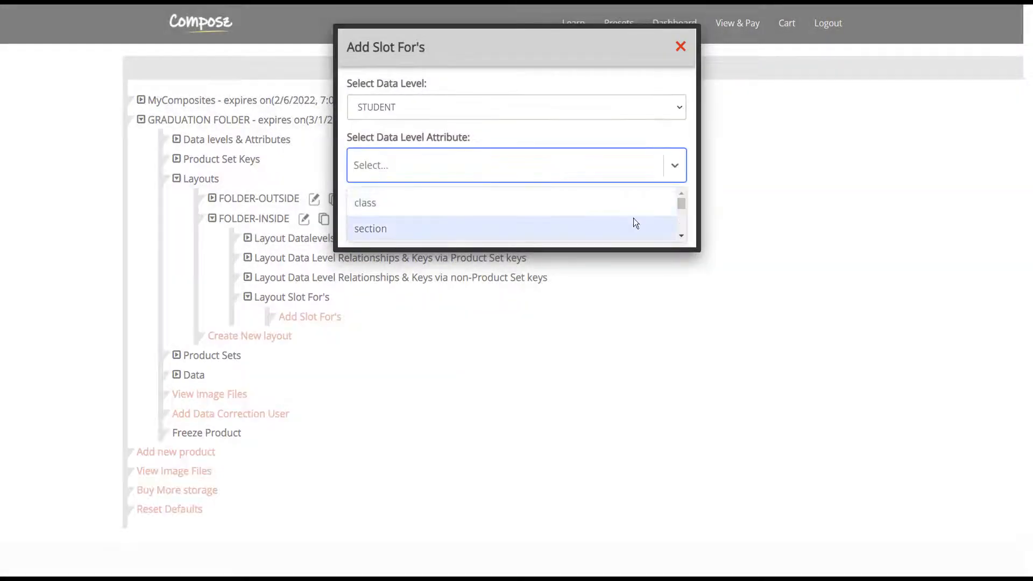
click(522, 231)
click(673, 168)
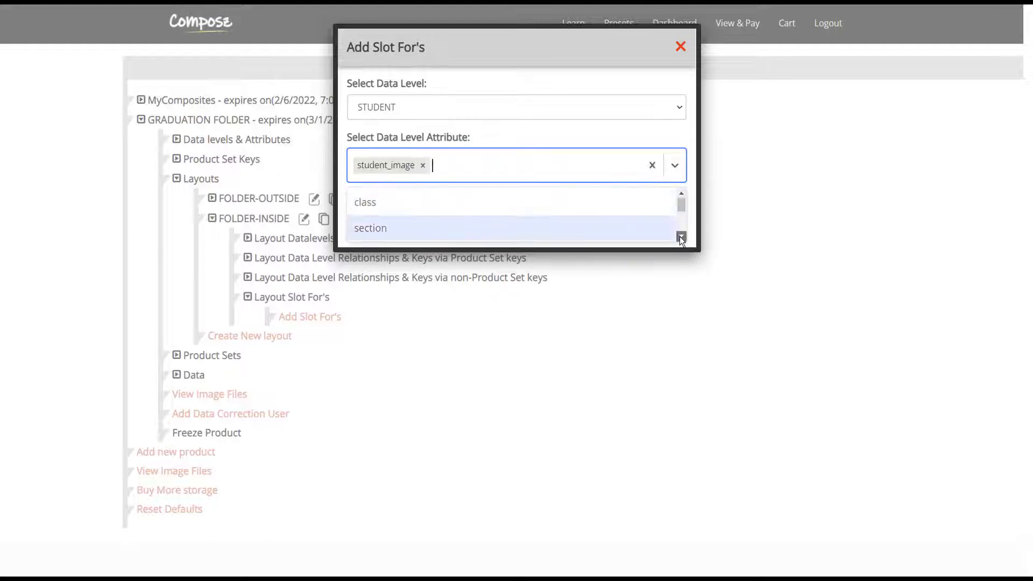
scroll(680, 236, down, 2)
click(516, 202)
click(526, 224)
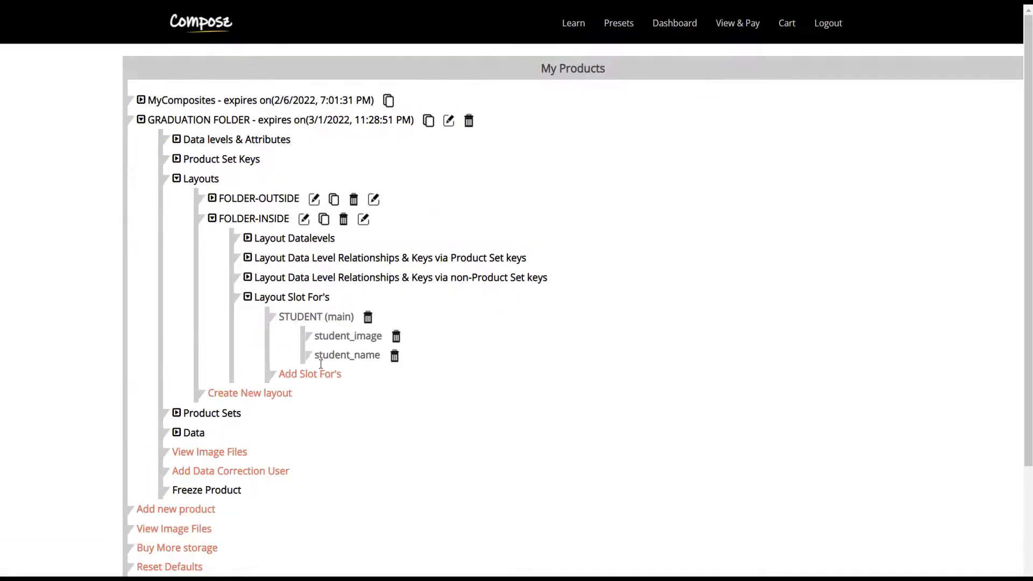
- Add Slot For's for the STAFF data level in FOLDER-INSIDE with the attributes staff_image and staff_name
click(318, 373)
click(591, 111)
click(558, 150)
click(671, 167)
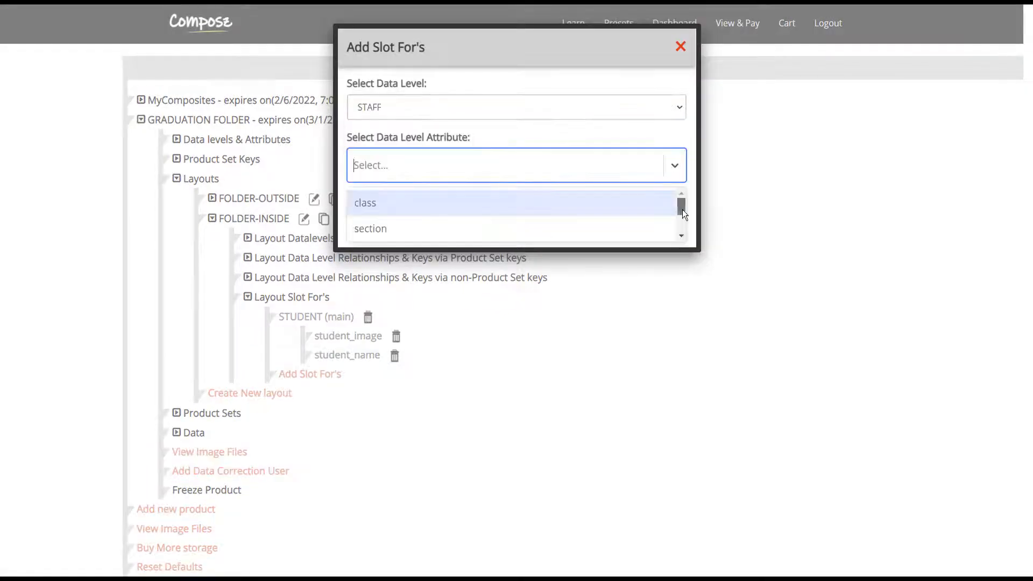
scroll(569, 205, down, 2)
click(569, 206)
click(674, 169)
scroll(679, 208, down, 2)
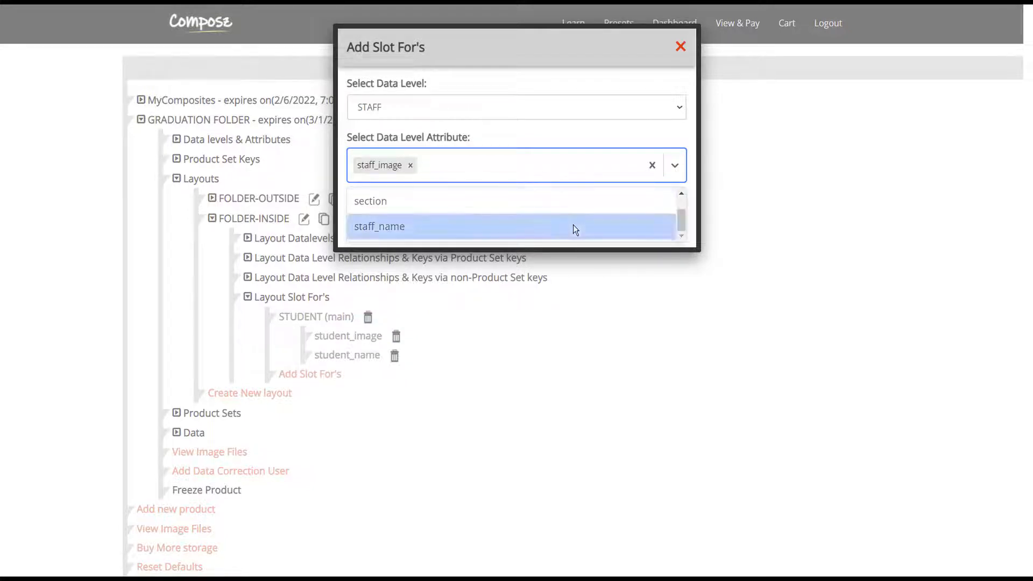
click(573, 224)
click(516, 224)
- Add Slot For's for the CLASS data level in FOLDER-INSIDE with the attributes class, section and group-pic
click(305, 433)
click(597, 113)
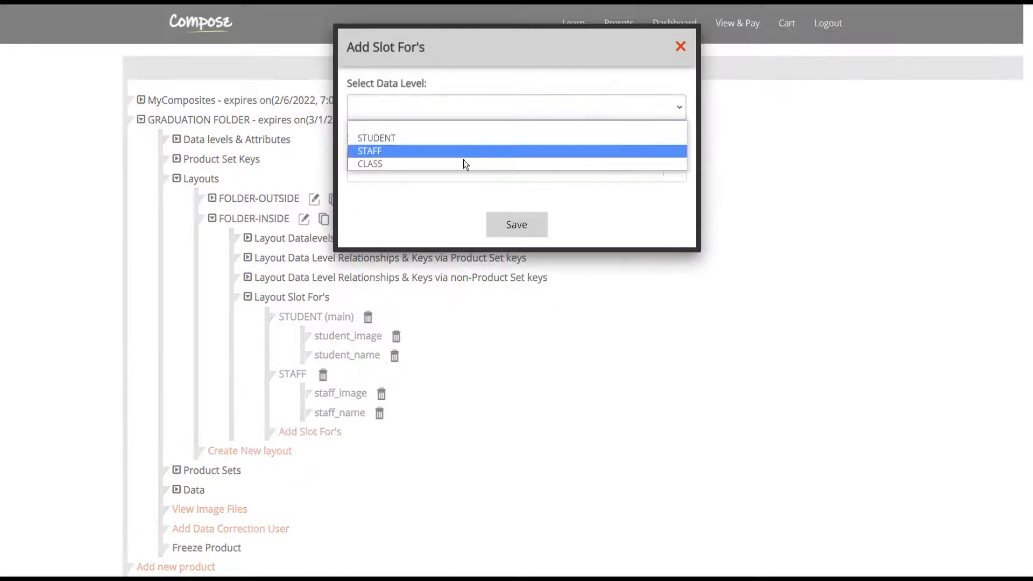
click(463, 162)
click(675, 166)
click(605, 207)
click(615, 167)
click(577, 203)
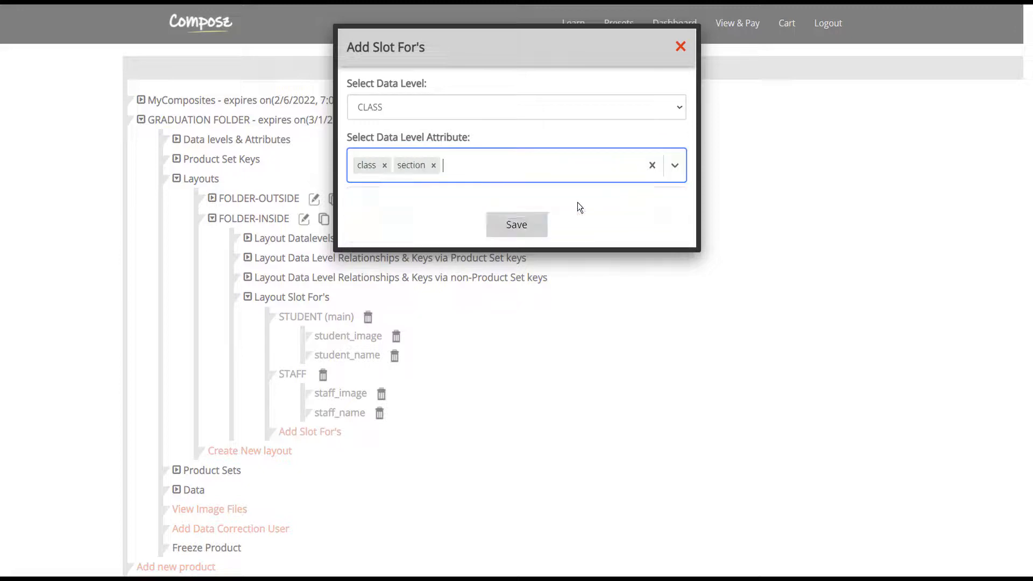
click(570, 166)
click(558, 198)
click(517, 225)
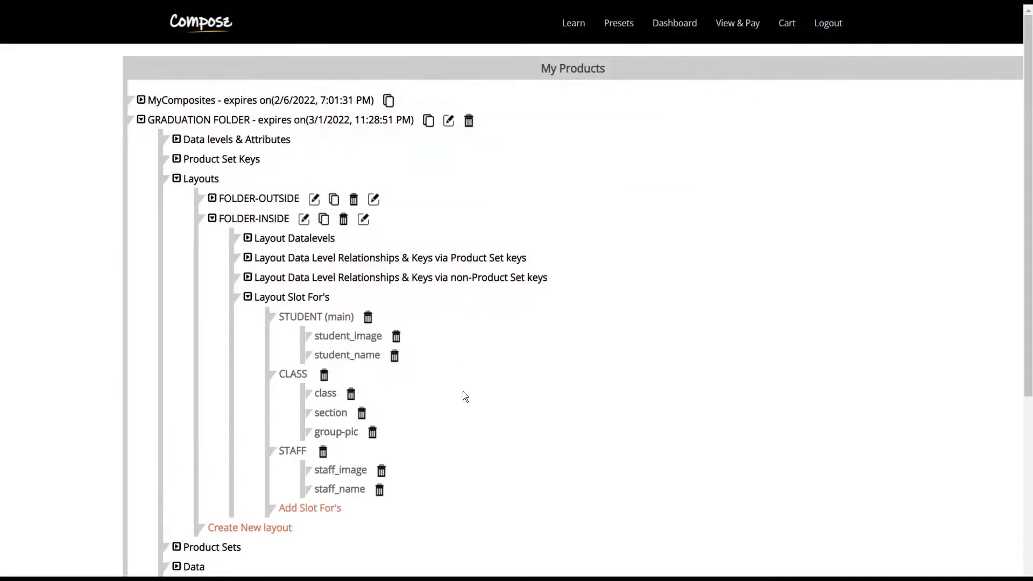
- Open the FOLDER-OUTSIDE layout in the editor and apply the dark blue folder image from the OTHER backgrounds
click(314, 201)
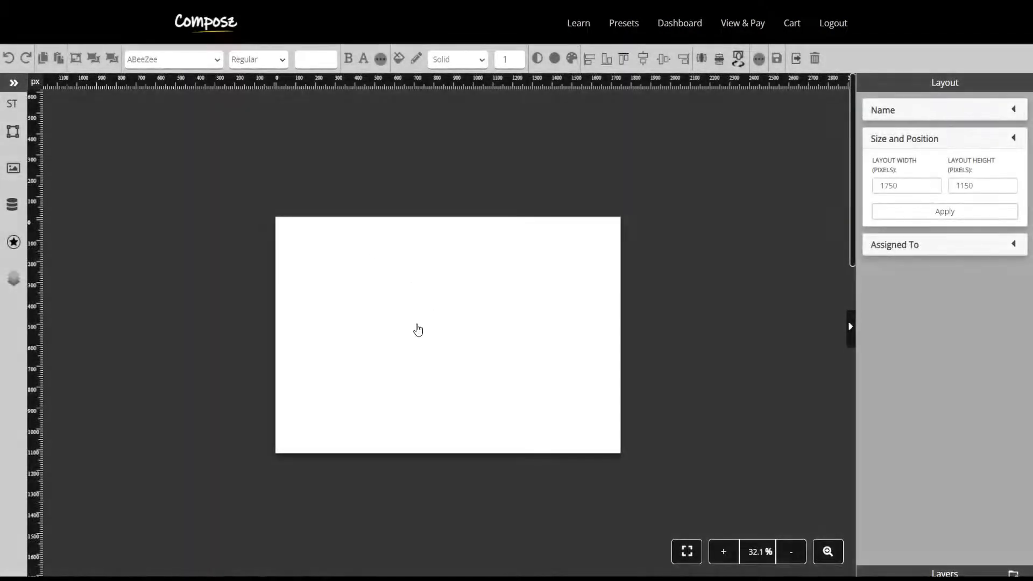
scroll(418, 330, up, 3)
click(13, 278)
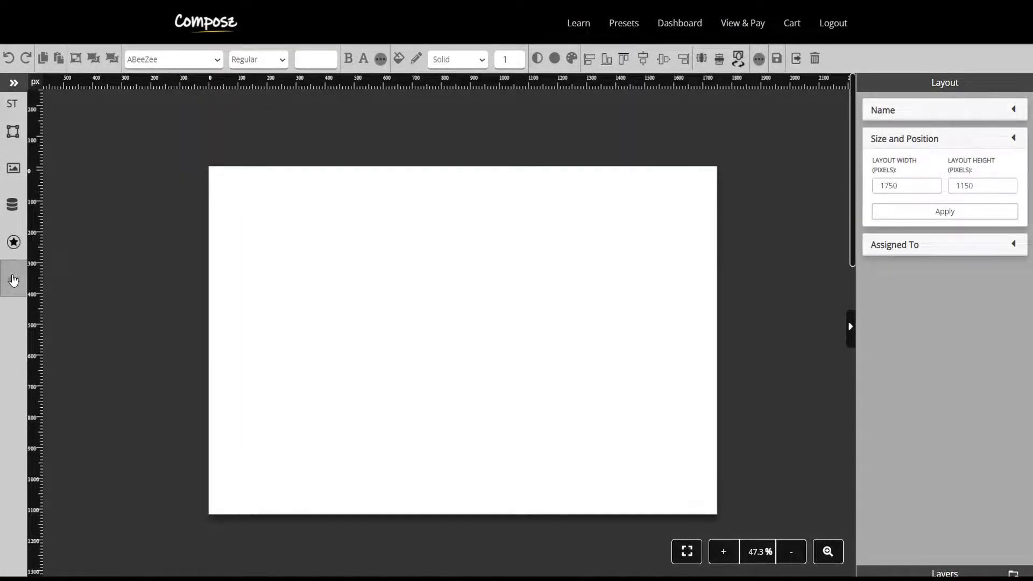
click(120, 363)
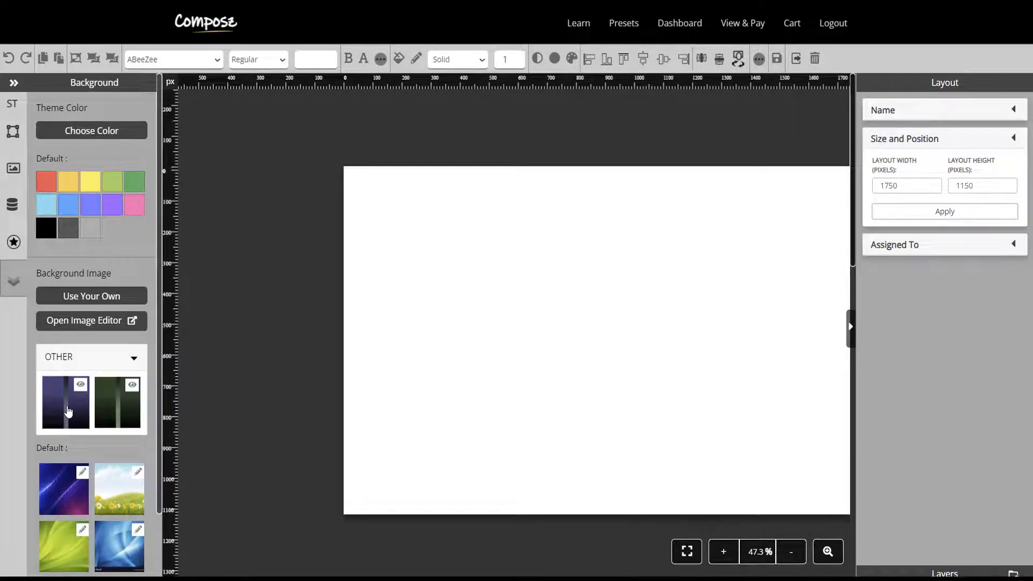
click(68, 411)
click(12, 84)
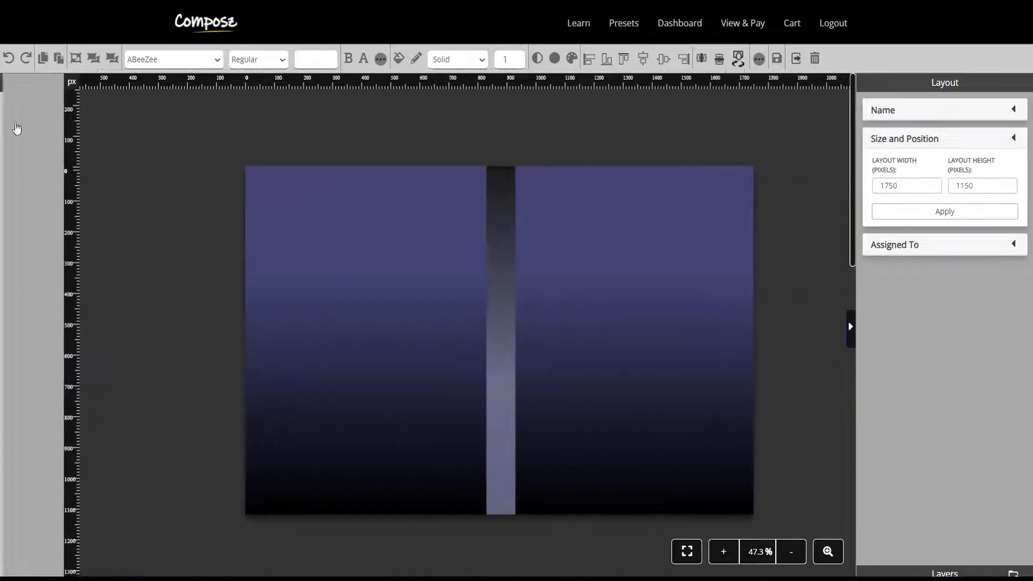
- Add a grey static text on the folder's left half reading "Composz" with "Public School" on a second line
scroll(302, 318, up, 2)
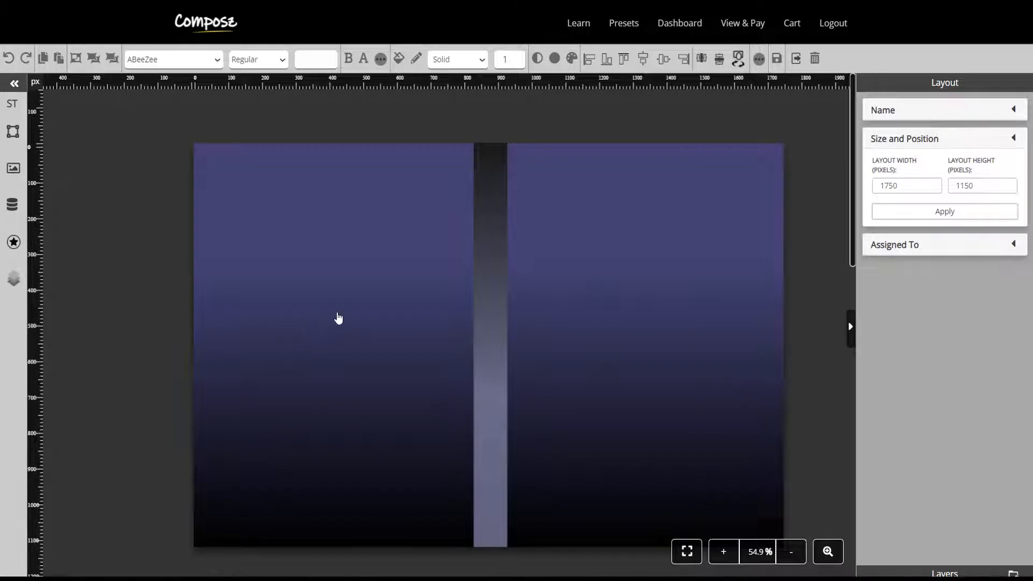
drag(356, 305, 286, 283)
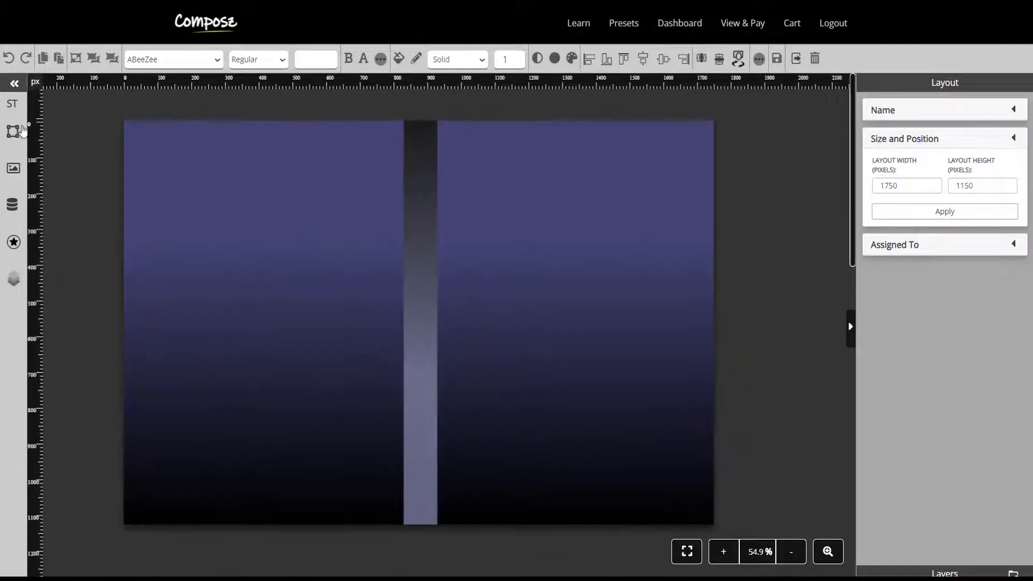
click(13, 103)
click(362, 61)
click(398, 196)
drag(291, 237, 382, 226)
drag(329, 225, 256, 192)
double_click(290, 194)
text(Composz)
key(Return)
text(Public School)
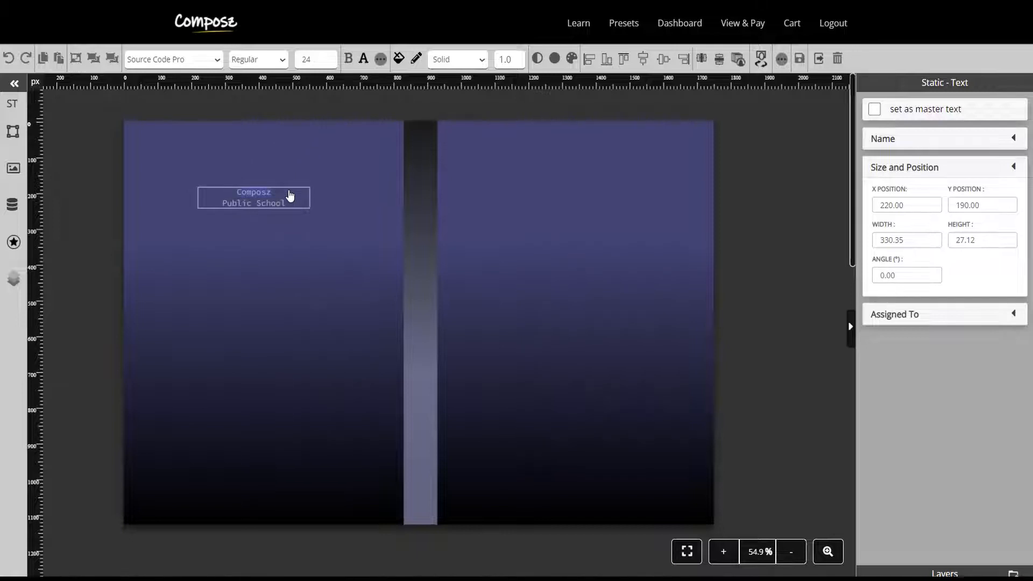
key(Return)
- Turn on a black drop shadow for the school name text and enlarge its "Public School" line
click(571, 58)
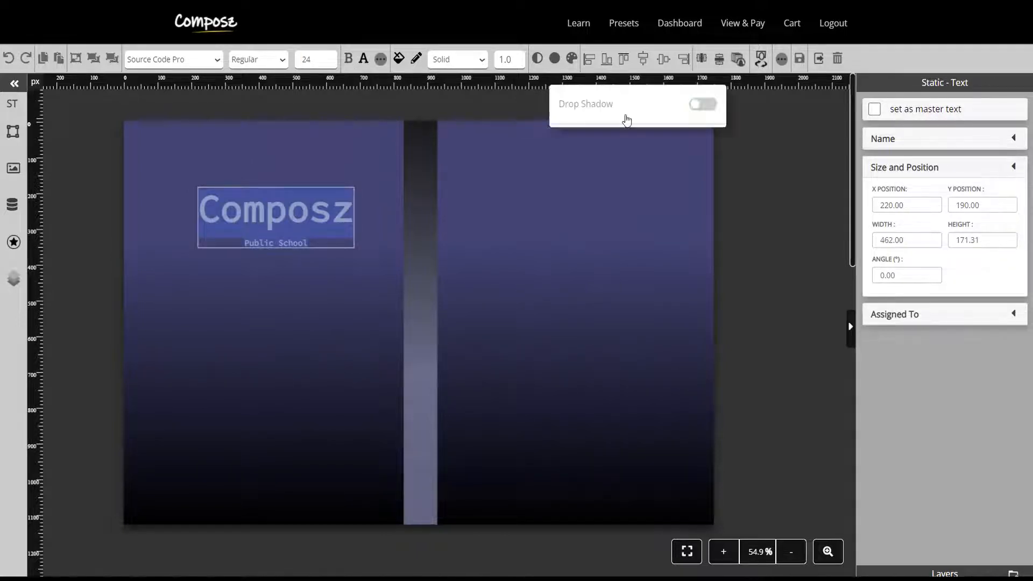
click(702, 104)
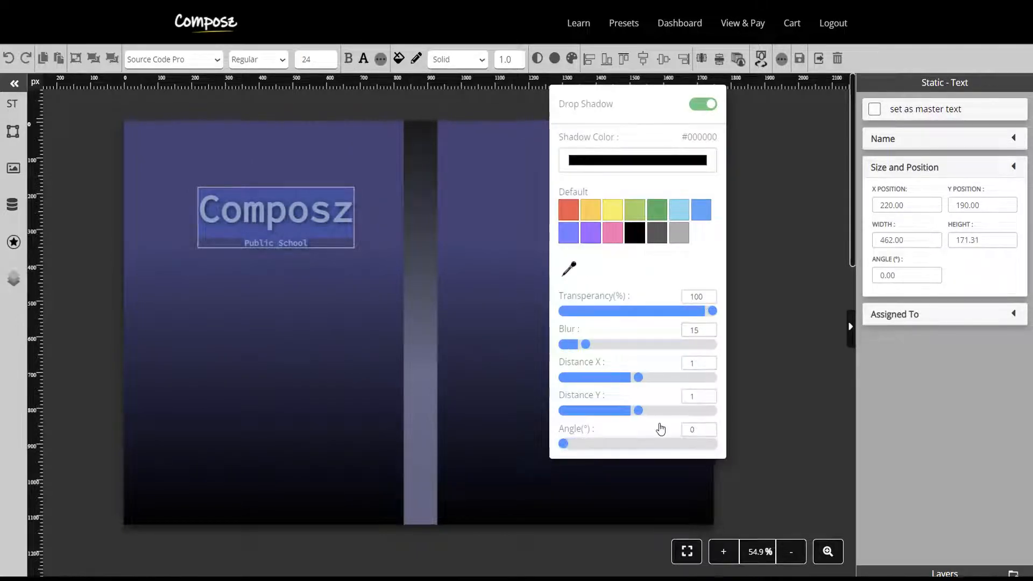
click(275, 235)
click(333, 57)
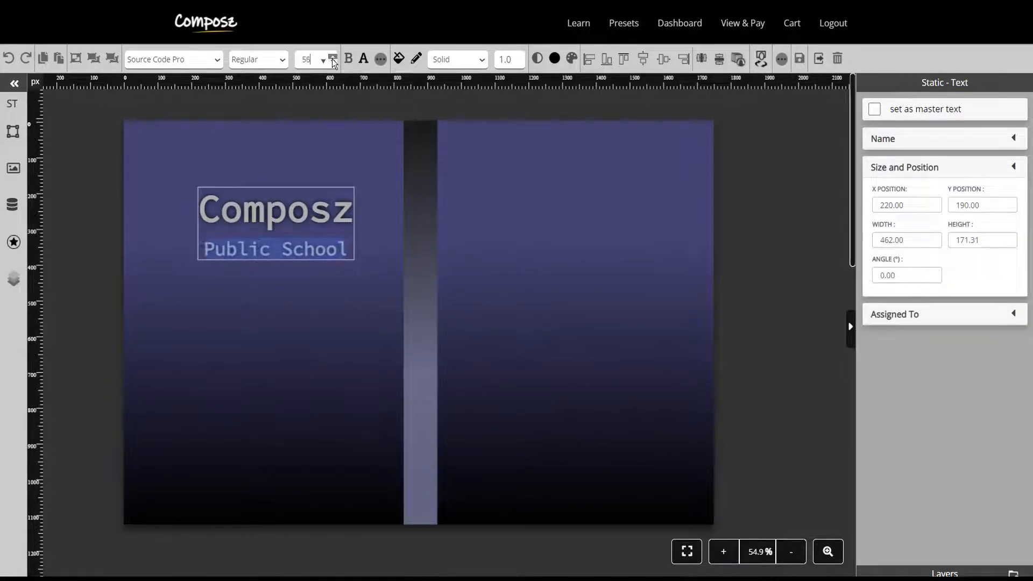
click(380, 60)
click(524, 84)
click(371, 183)
- Place the school name near the top of the left cover and a copy of it near the top of the right cover
drag(281, 221, 589, 168)
key(ctrl+c)
key(ctrl+v)
click(12, 105)
click(364, 59)
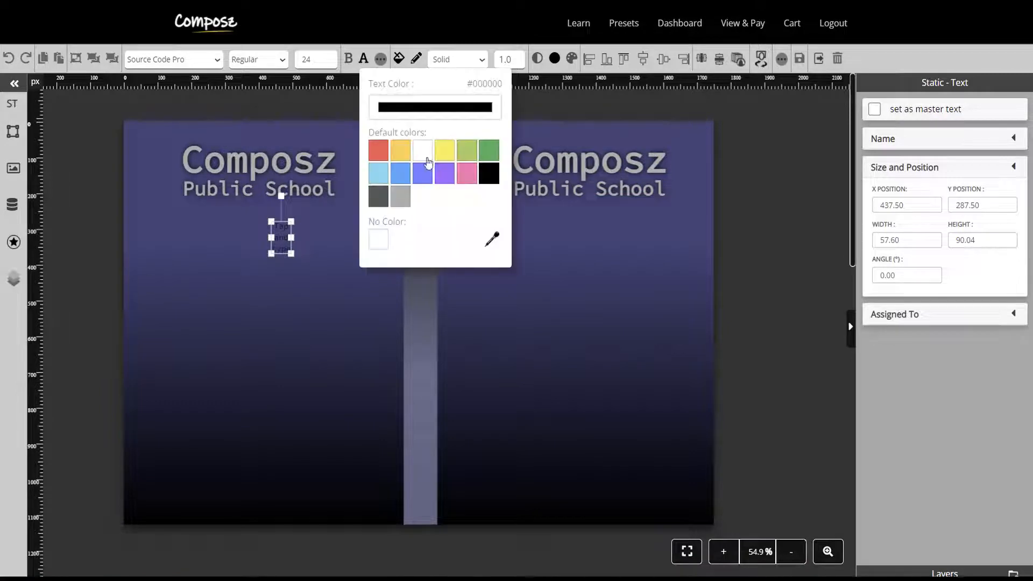
click(423, 152)
click(280, 240)
drag(290, 235, 355, 235)
drag(329, 230, 660, 496)
click(269, 466)
text(www.composz.com)
- Duplicate the web address text to the right cover's lower right corner and change the copy to "2021-2022"
click(275, 425)
key(ctrl+c)
key(ctrl+v)
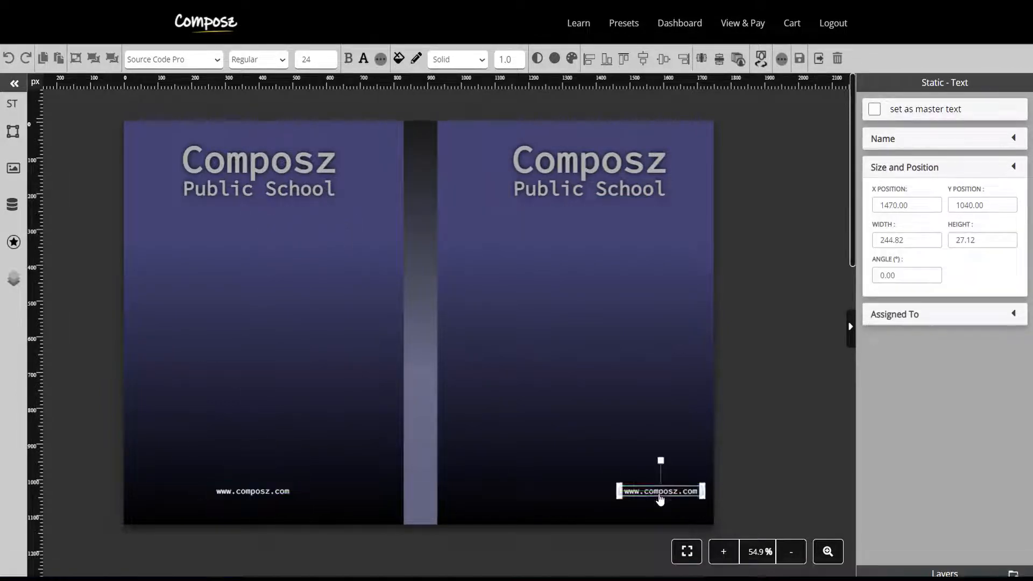
double_click(644, 493)
text(2021-2022)
click(51, 215)
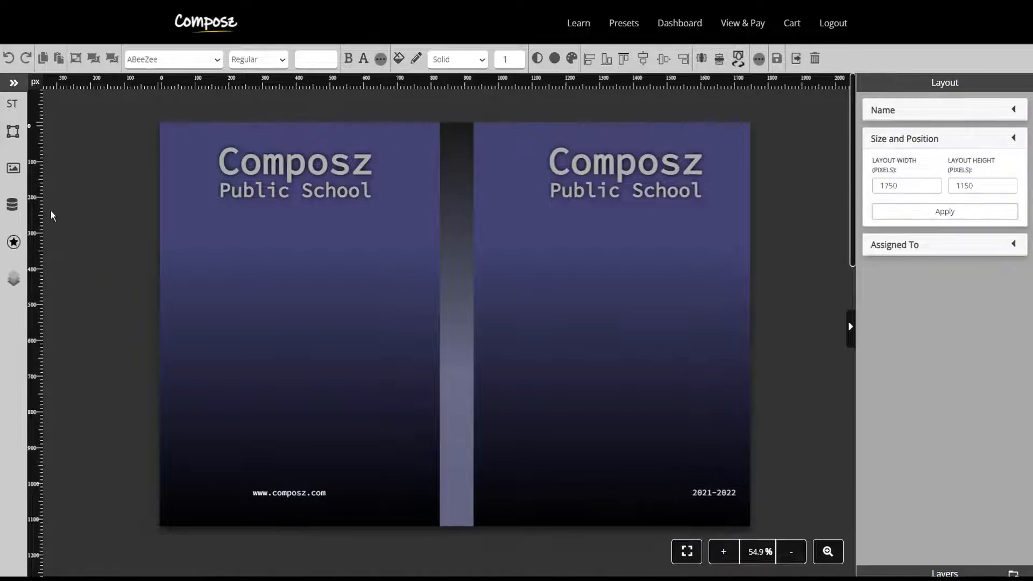
- Start a main STUDENT slot with class, section, grad_image and student_name, using an occurrence count of 1
click(12, 207)
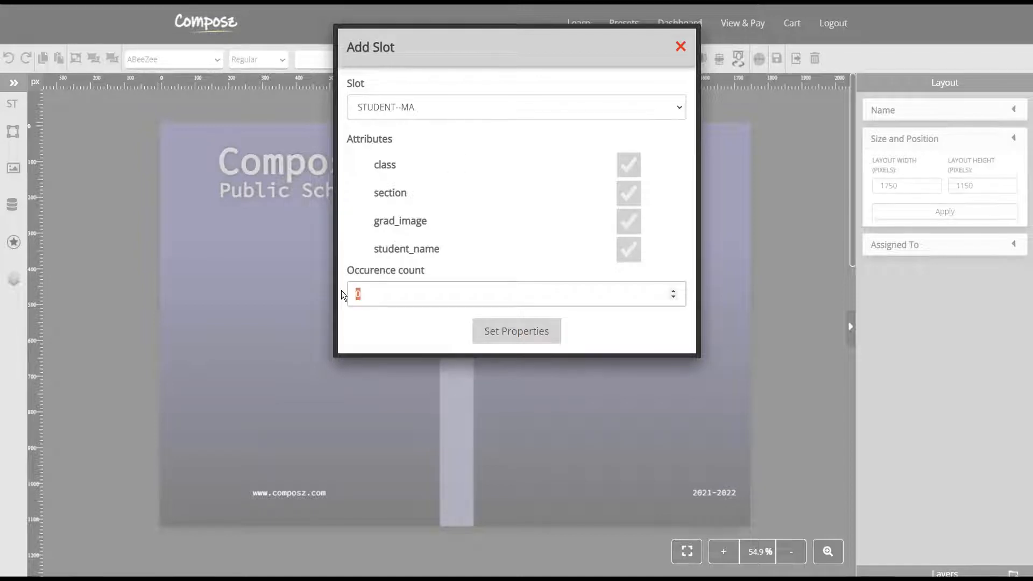
text(1)
click(520, 336)
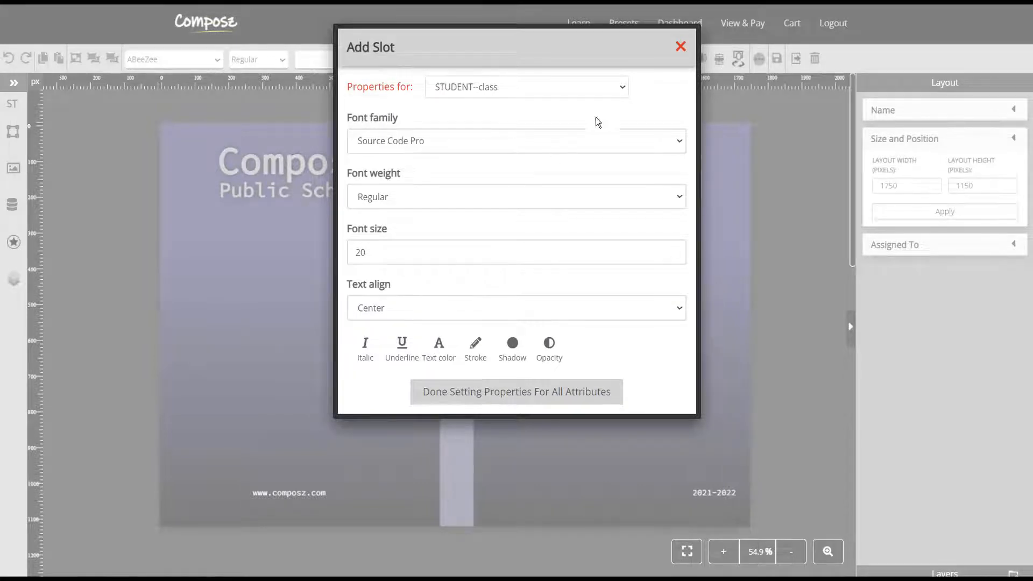
- Give the slot's grad_image attribute the grey fill #ADADAD and finish setting the properties for all attributes
click(622, 88)
click(559, 118)
click(621, 90)
click(543, 131)
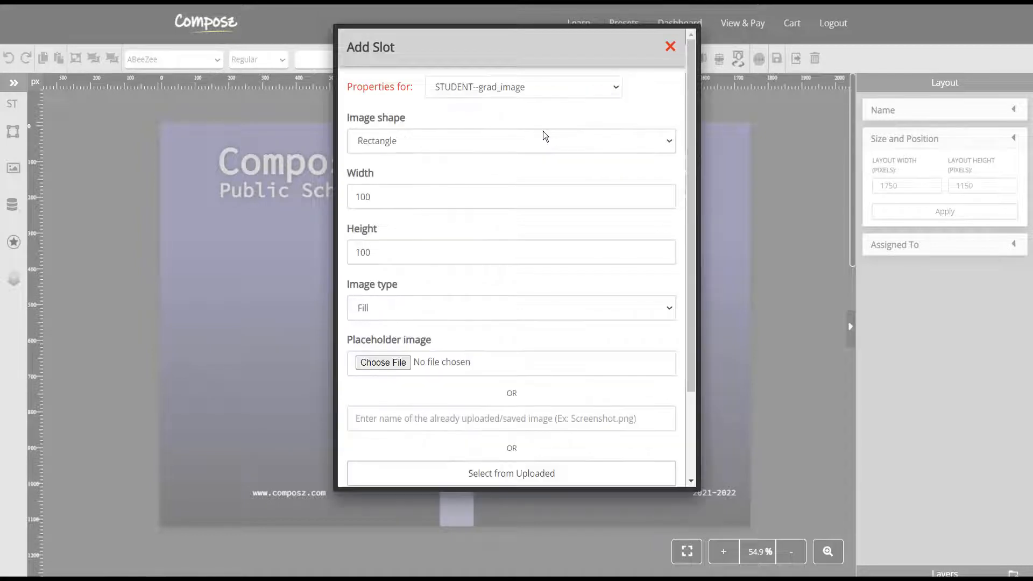
scroll(509, 296, down, 2)
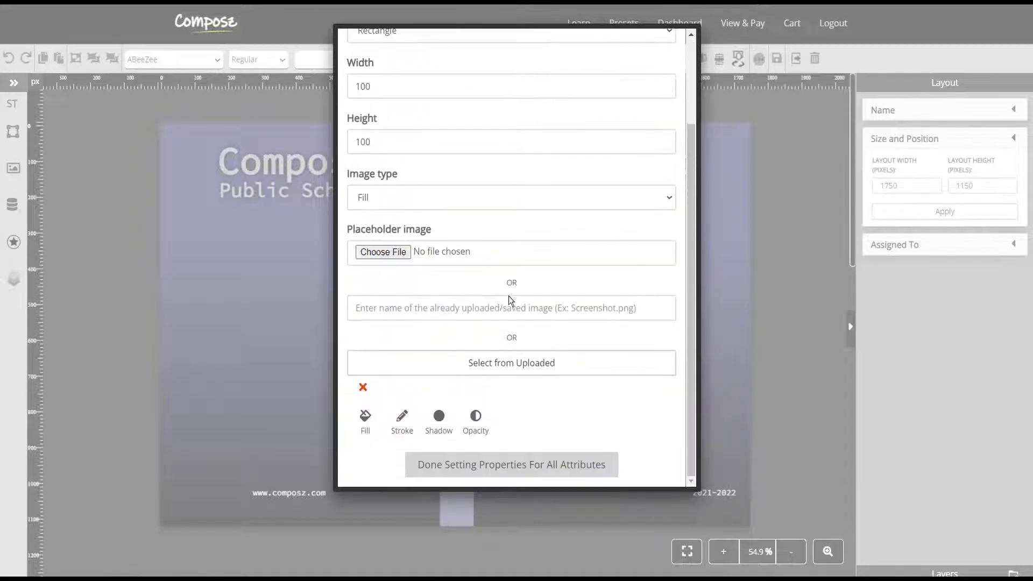
click(365, 419)
click(388, 353)
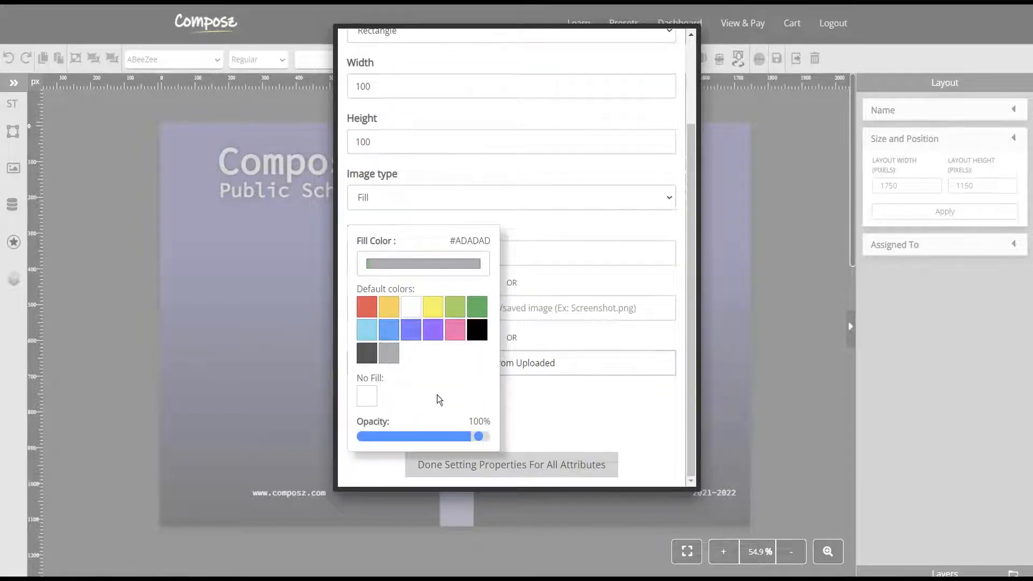
click(524, 401)
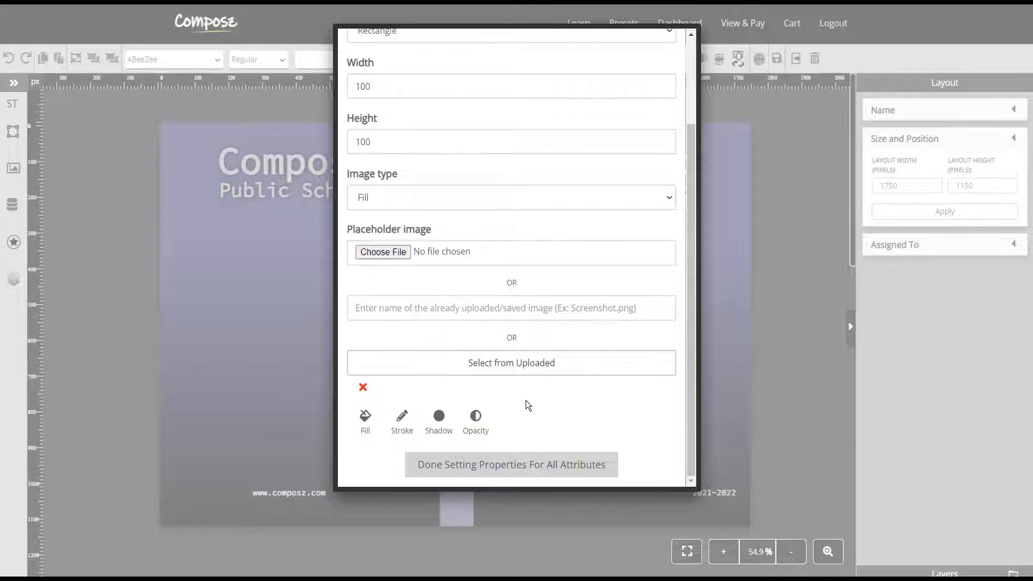
click(529, 467)
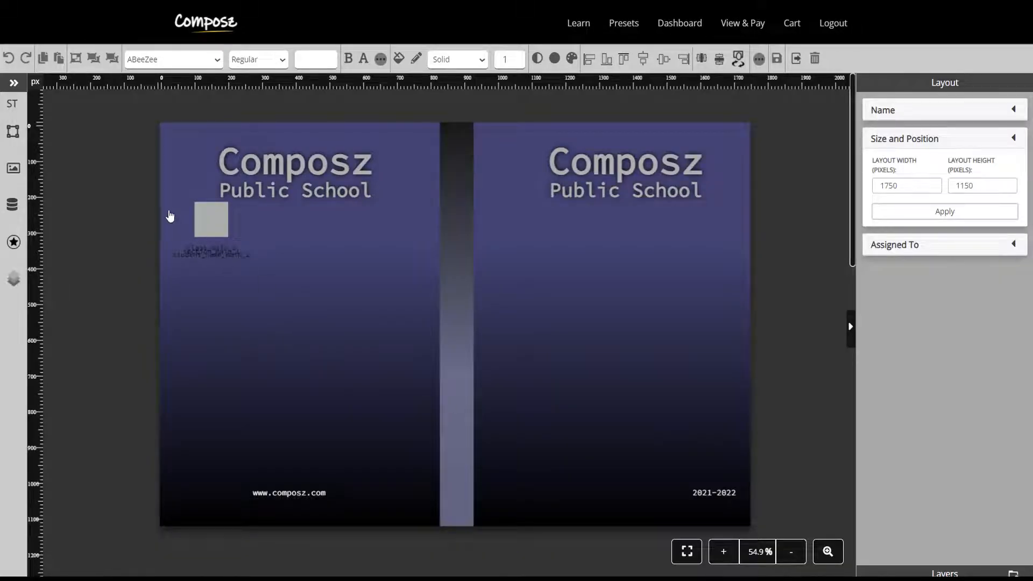
- Select the placed student slot items together and set their text color to white (#FFFFFF)
drag(170, 216, 242, 274)
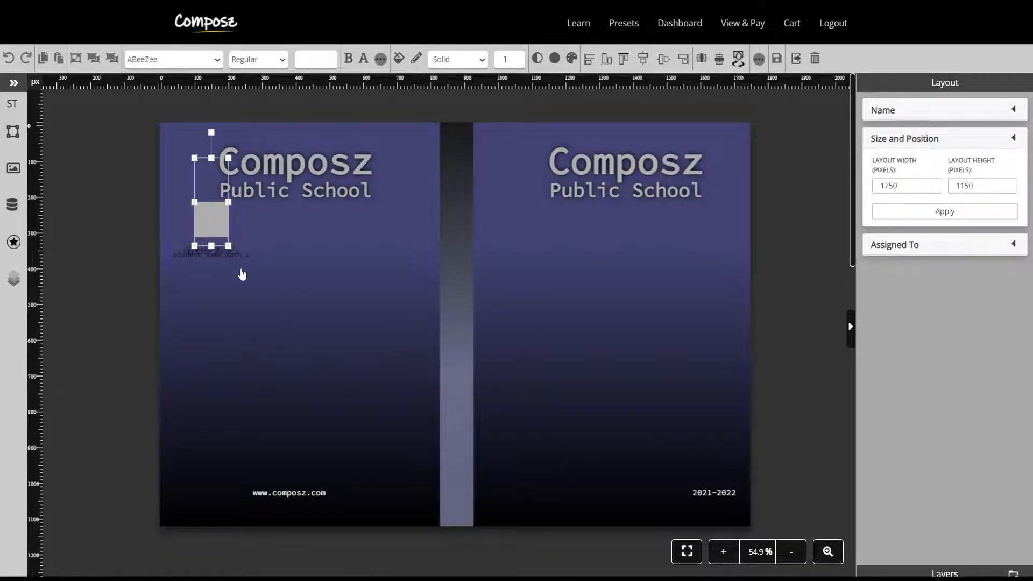
click(365, 64)
click(422, 151)
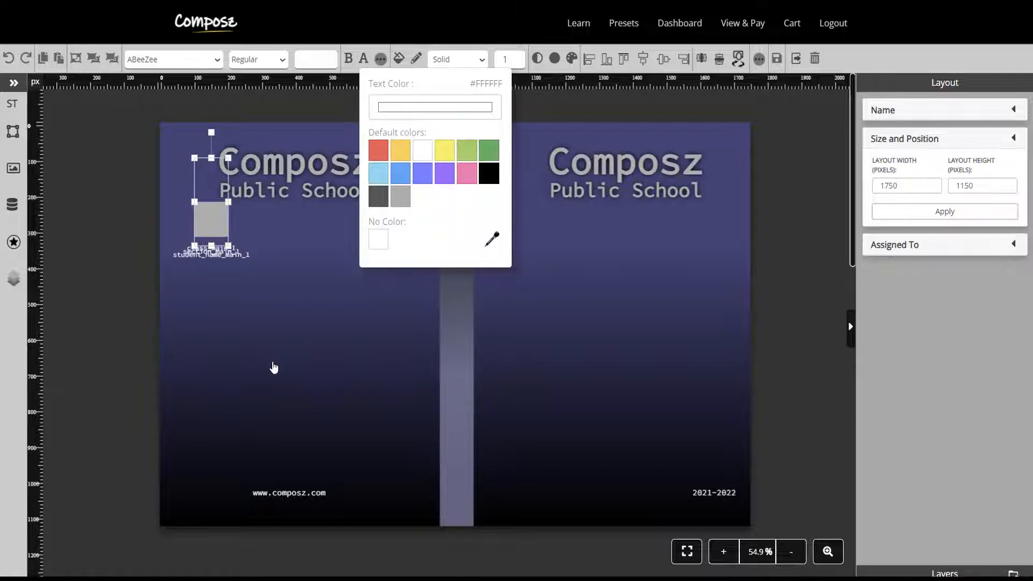
- Separate the STUDENT slot items, move grad_image beneath the school name on the right cover and enlarge it to a tall rectangle
click(219, 233)
drag(219, 233, 303, 267)
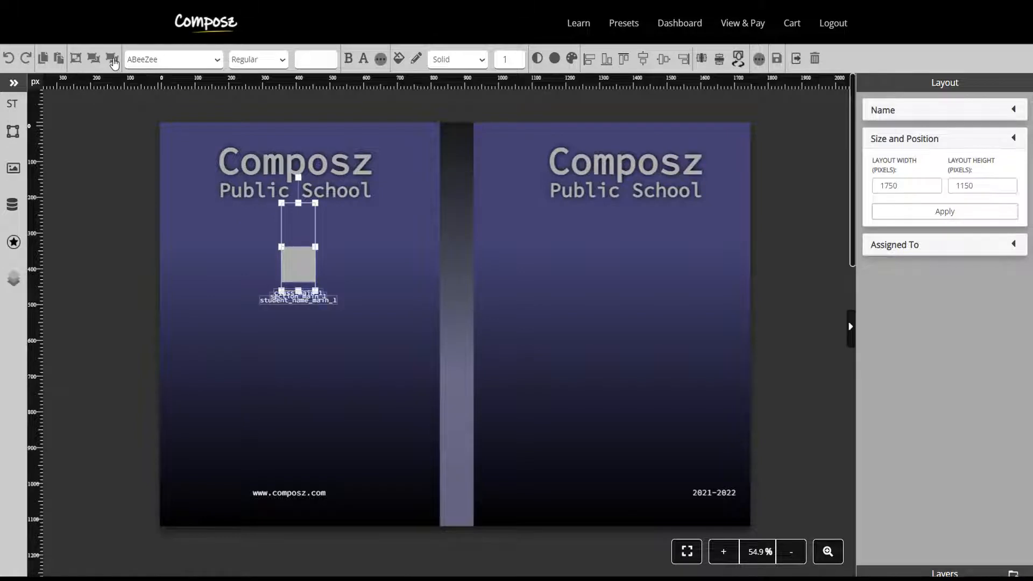
click(318, 370)
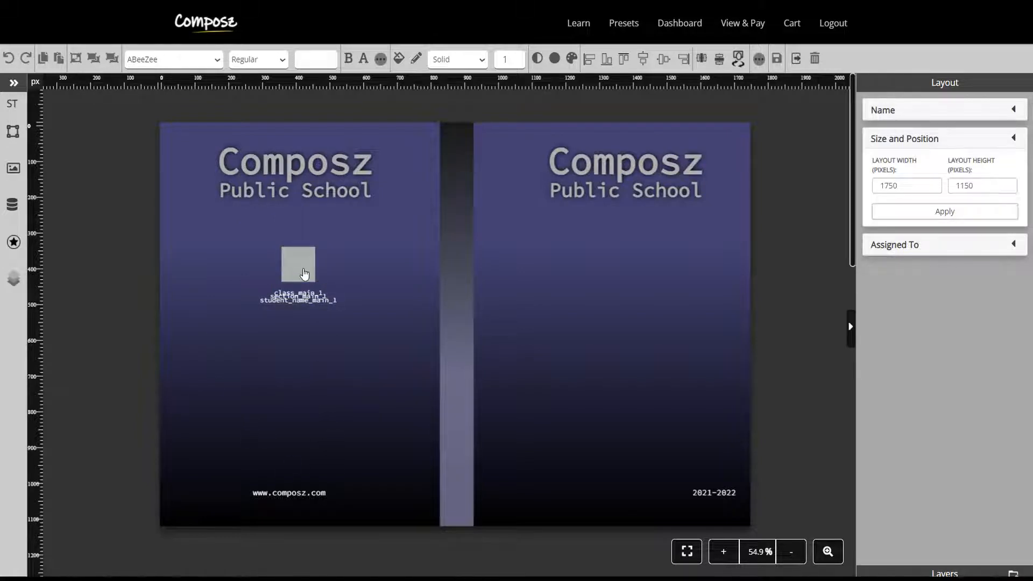
drag(304, 273, 710, 234)
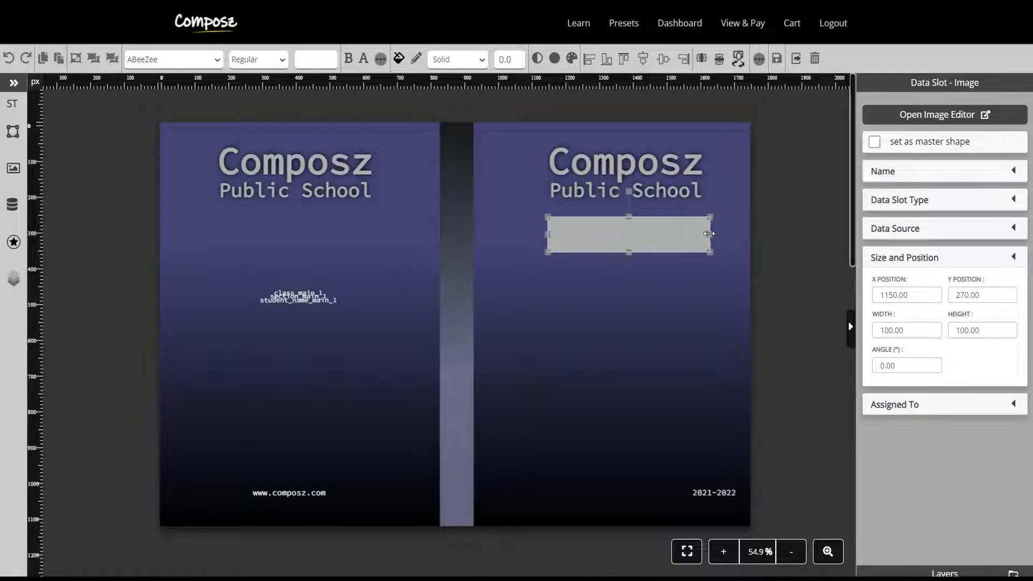
drag(628, 253, 628, 452)
mouse_move(631, 391)
mouse_down()
mouse_move(610, 390)
mouse_move(641, 394)
mouse_up()
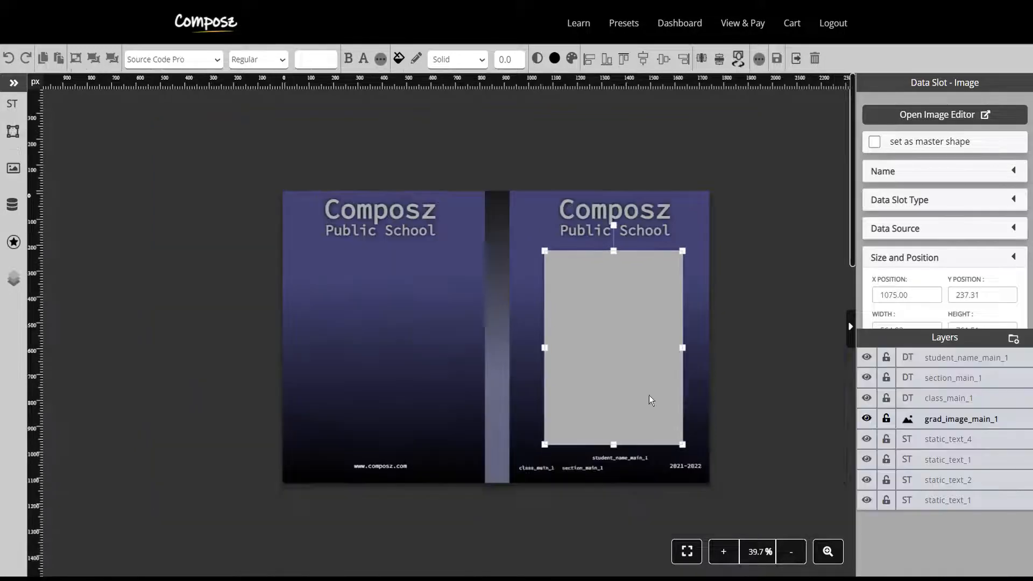
- Add a square shape over the grad_image placeholder, about 660 px wide and 853 px high
click(13, 133)
click(40, 159)
click(15, 84)
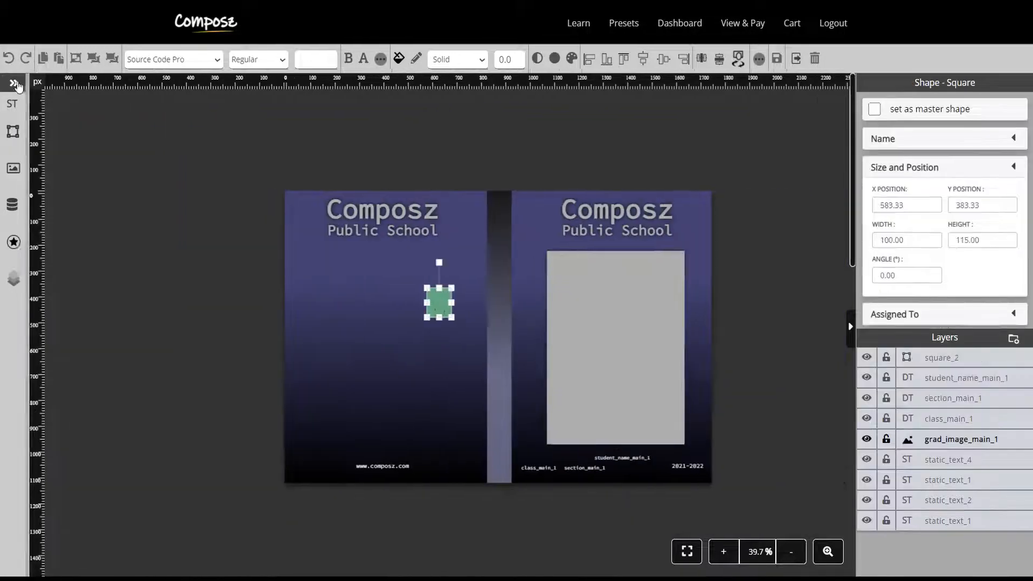
drag(438, 302, 546, 257)
drag(560, 256, 695, 263)
drag(614, 270, 605, 458)
- Give the square a black outline with line width 15 and remove its fill
click(416, 58)
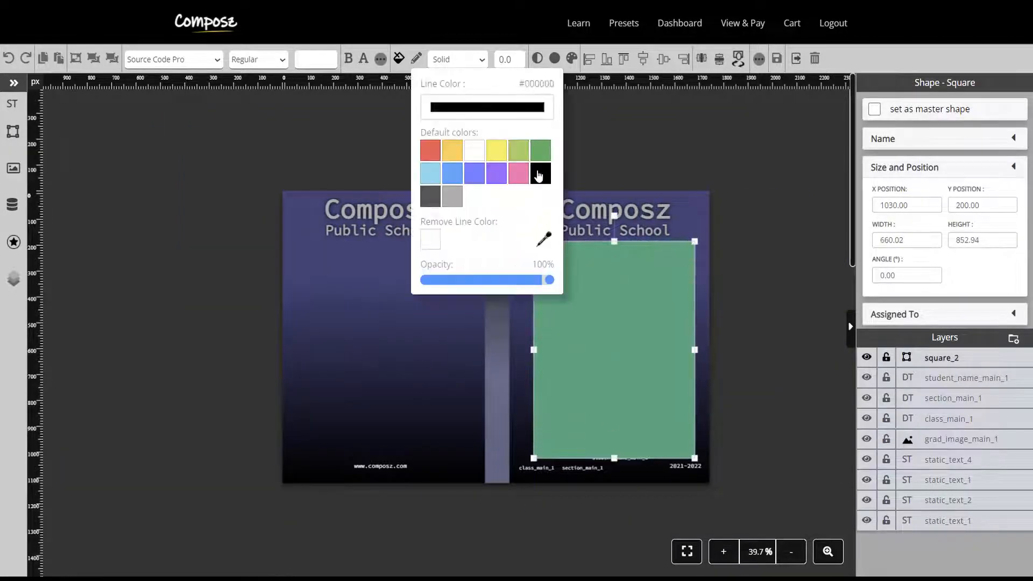
click(398, 59)
click(414, 239)
- Apply a linear gradient to the square's outline and recolor both of its color stops
click(571, 58)
click(600, 215)
click(549, 319)
click(697, 215)
click(686, 308)
click(742, 312)
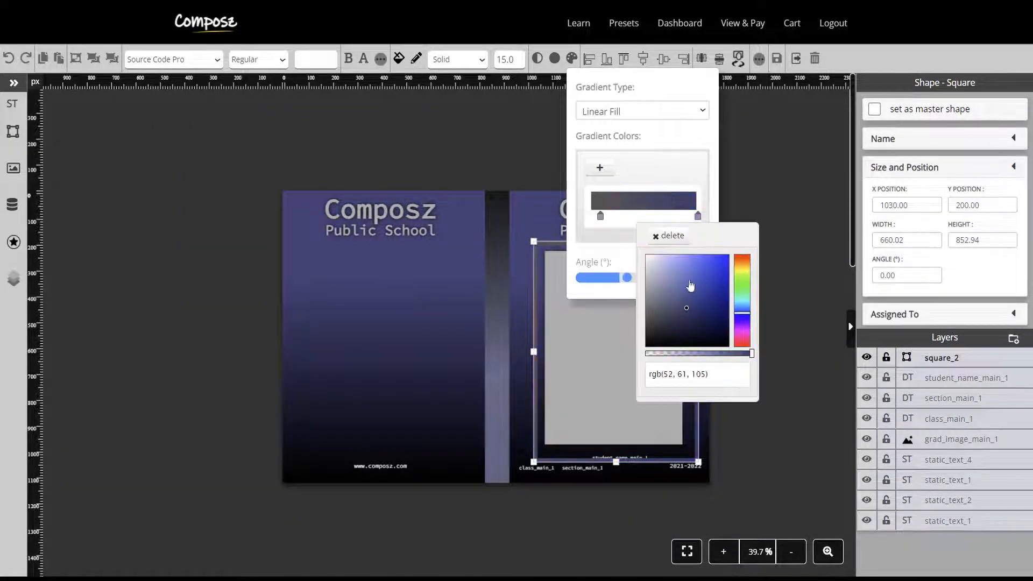
- Turn on the square's drop shadow and send the square behind the other layers
click(554, 58)
click(703, 101)
click(554, 58)
right_click(608, 316)
click(634, 385)
drag(634, 385, 639, 391)
drag(550, 256, 549, 252)
- Change the square frame's drop shadow to a light color
click(539, 249)
click(554, 58)
click(623, 163)
click(561, 176)
click(519, 265)
click(520, 265)
- Stretch the grad_image placeholder on all four sides until it nearly fills the square frame
drag(618, 310, 617, 305)
drag(685, 347, 692, 348)
drag(546, 347, 541, 347)
drag(617, 446, 617, 457)
- Center the frame and grad_image on each other in both directions and scale them down slightly together
shift+click(536, 354)
click(642, 59)
click(664, 59)
drag(698, 462, 690, 450)
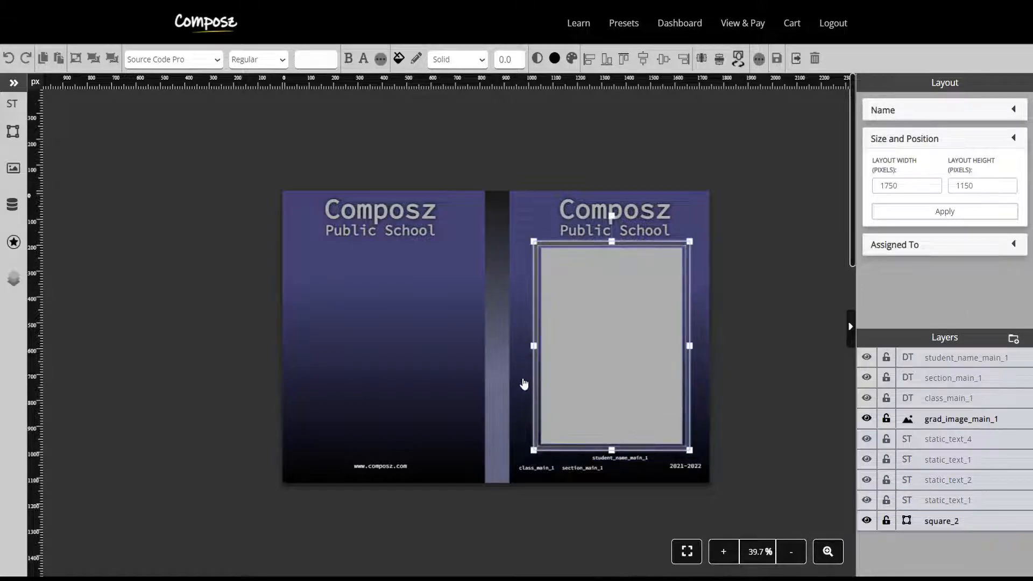
- Enlarge the student_name slot text in bold and center it beneath the picture frame
scroll(525, 383, up, 1)
click(571, 446)
click(579, 466)
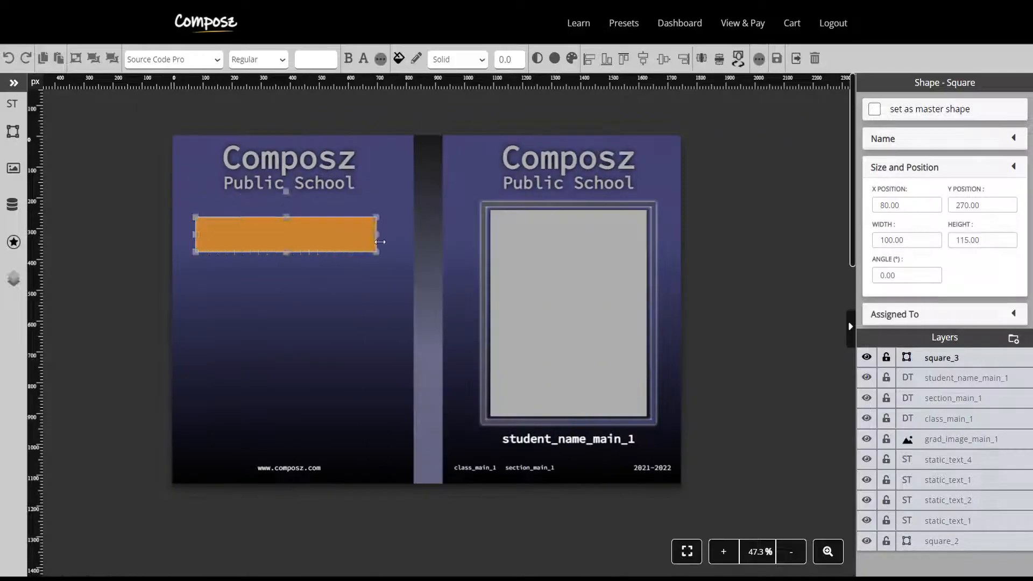
- Build a two-column table on the left cover from an outlined square and lines, headed SUBJECT and MARKS in yellow
click(415, 58)
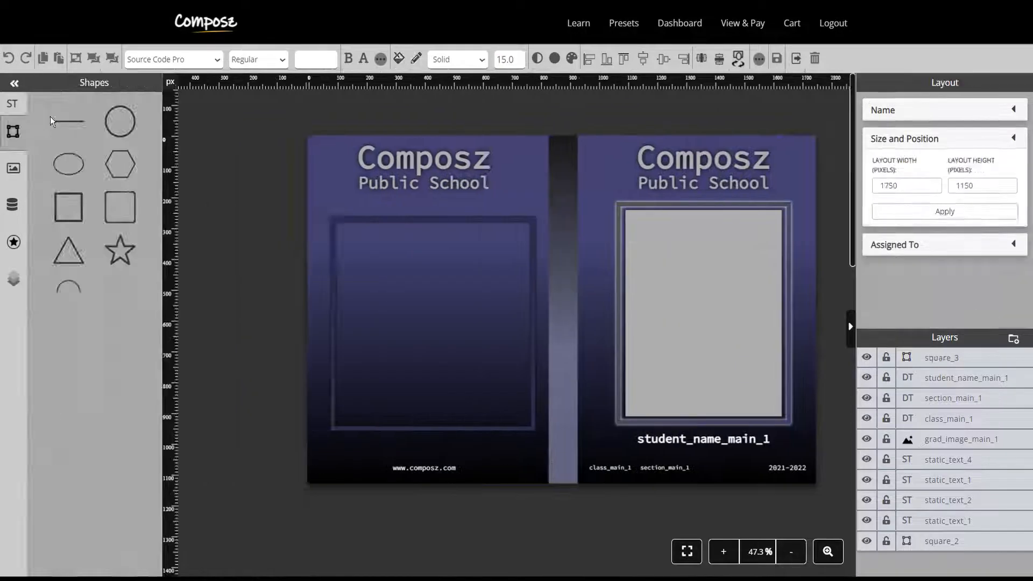
click(66, 120)
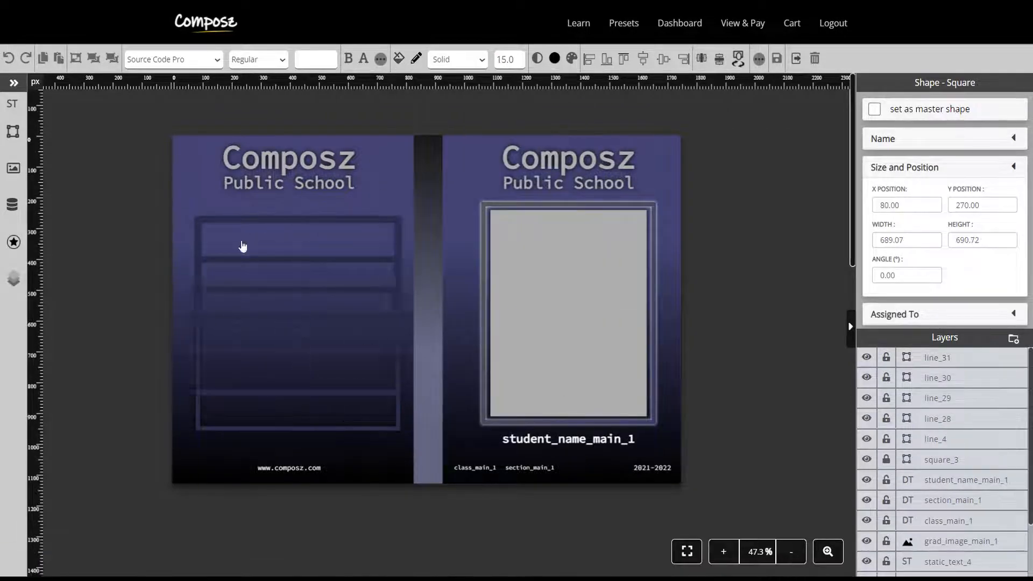
click(93, 183)
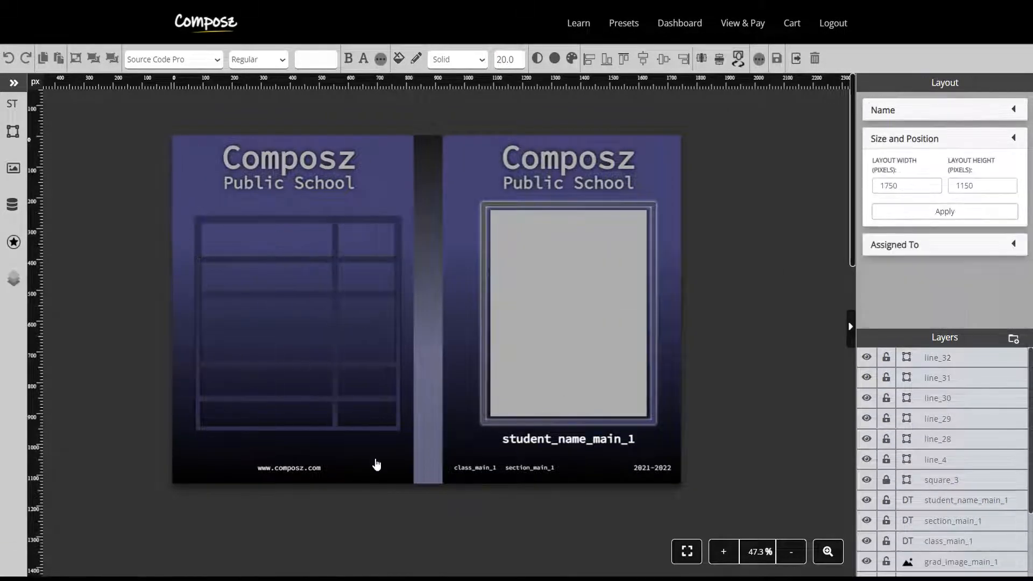
click(275, 241)
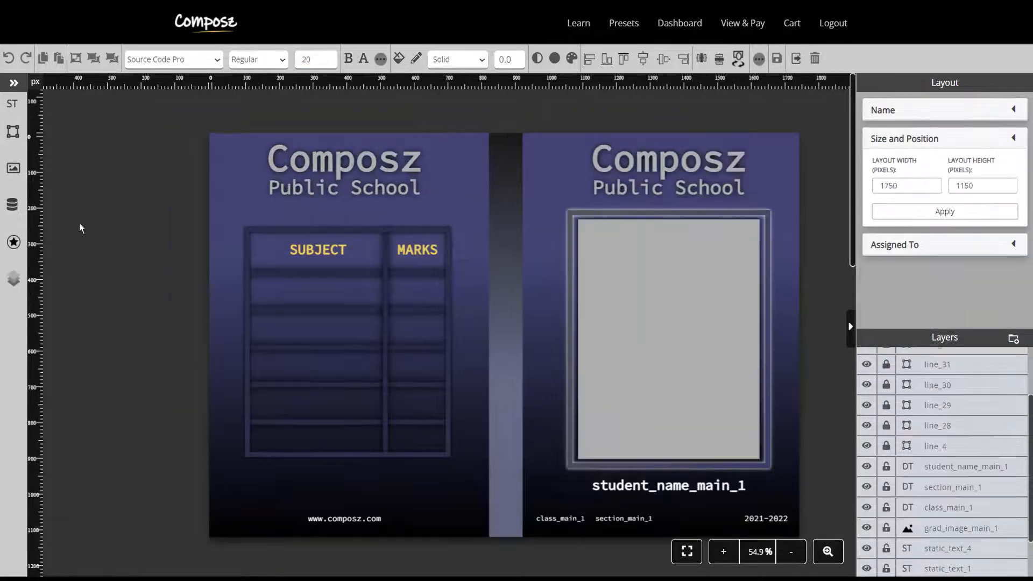
- Add a MARKS slot with subject and marks, an occurrence count of 5 and the default text properties
click(14, 207)
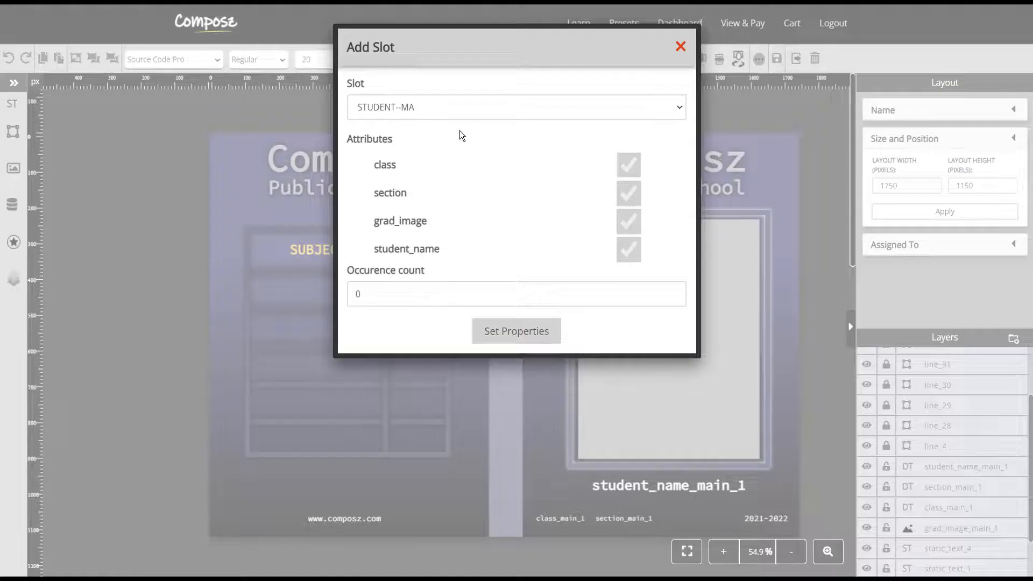
click(492, 109)
click(415, 152)
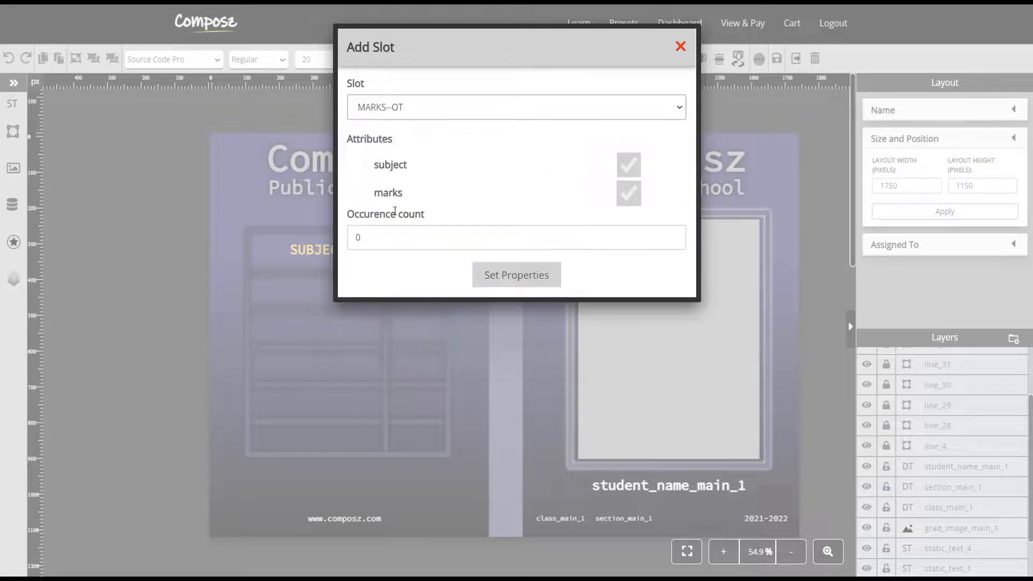
click(384, 243)
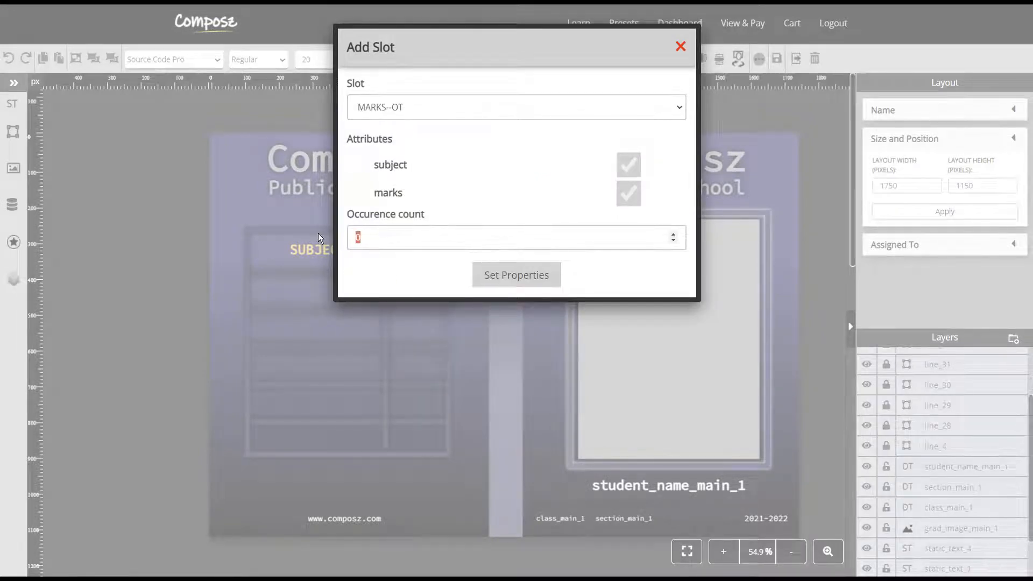
text(5)
click(513, 276)
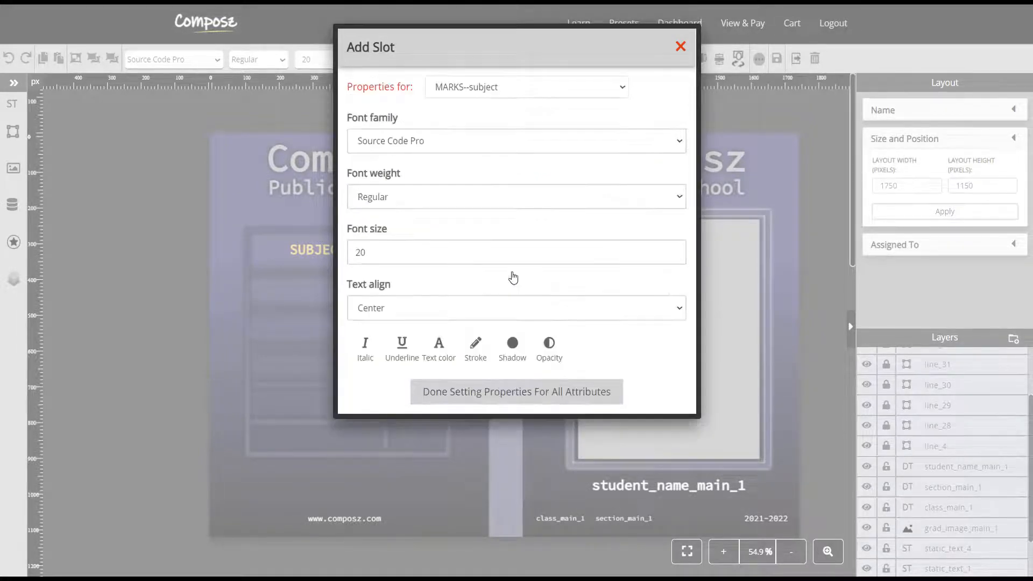
click(494, 392)
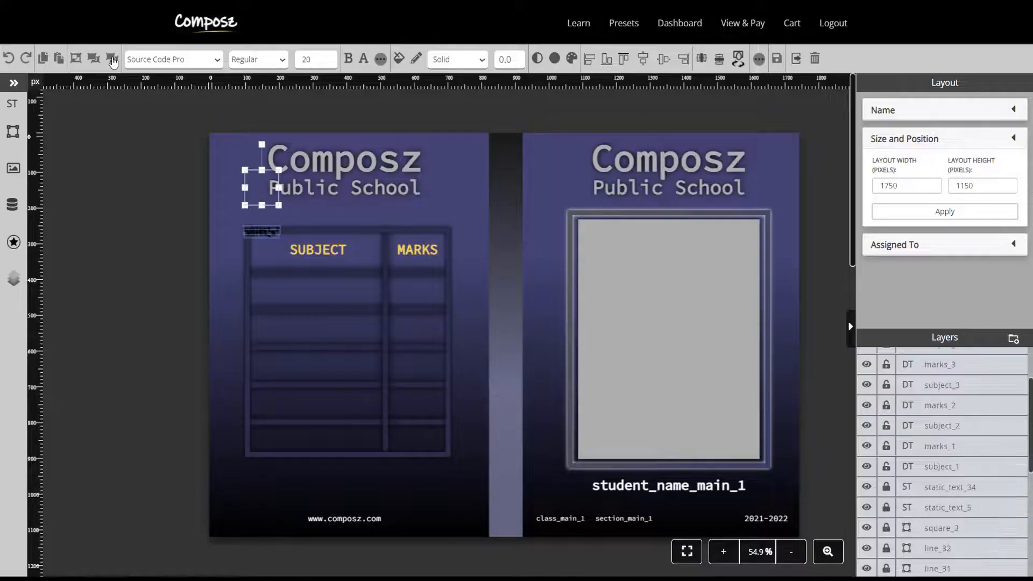
- Place the five subject and five marks slot texts in their matching table columns and rows
drag(267, 234, 414, 400)
drag(256, 231, 307, 397)
drag(256, 230, 307, 363)
drag(256, 230, 308, 327)
drag(256, 230, 308, 292)
drag(253, 233, 412, 366)
drag(259, 232, 416, 287)
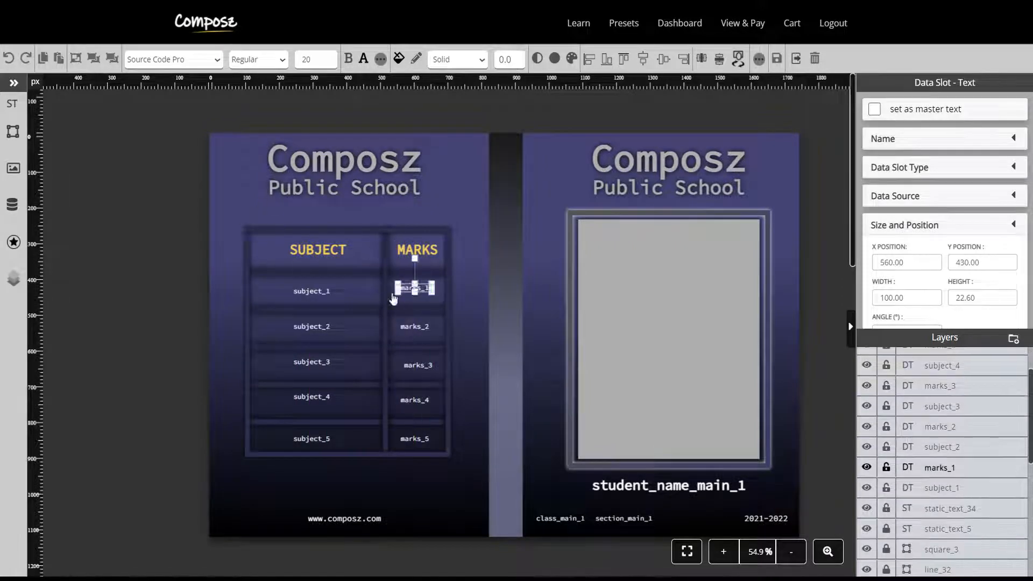
- Shift the subject slots toward the left of their column and space the subject and marks slots evenly
drag(347, 432, 286, 284)
drag(304, 328, 283, 328)
click(738, 58)
drag(454, 454, 390, 272)
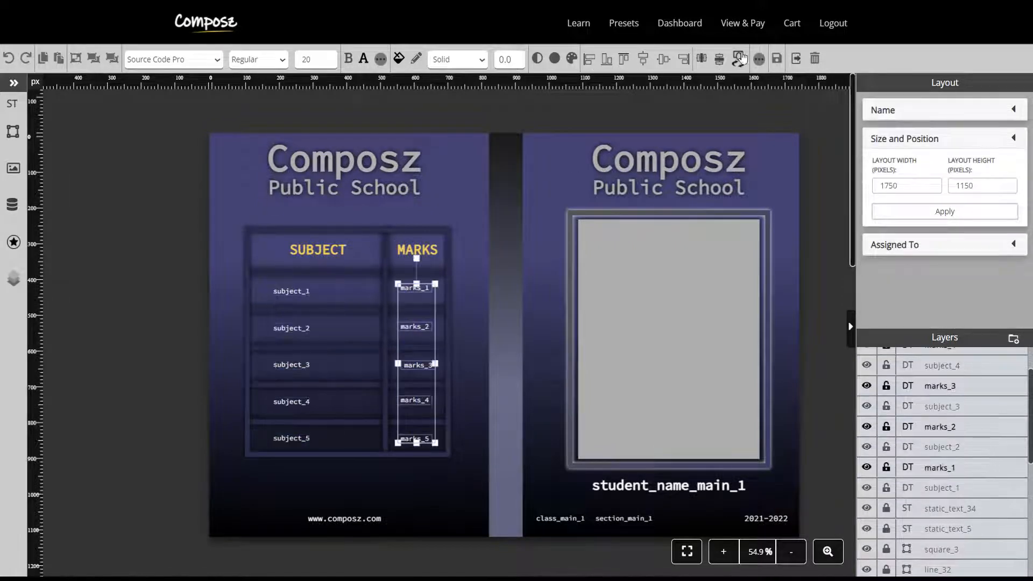
click(738, 58)
click(445, 445)
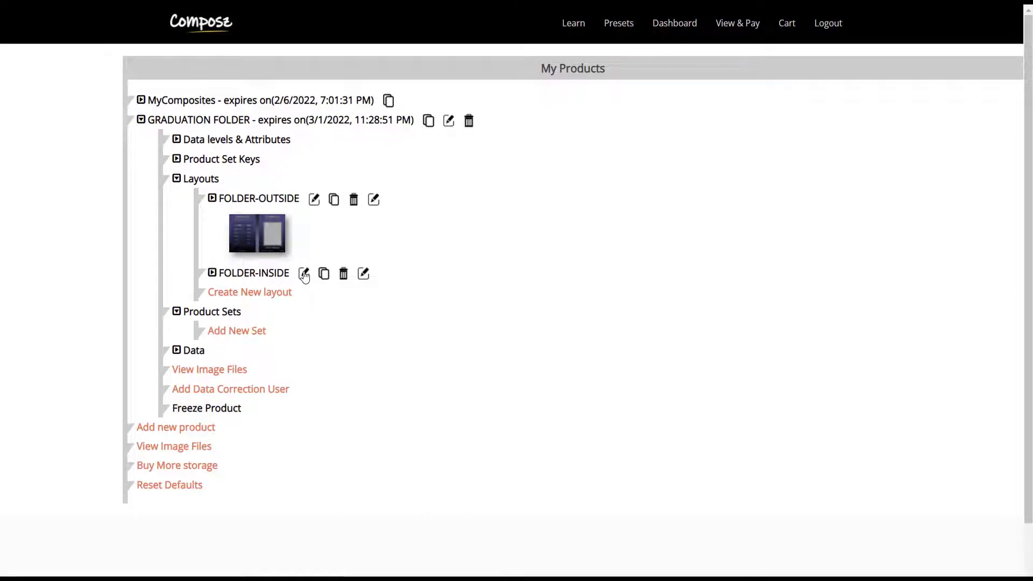
- Open the FOLDER-INSIDE layout for editing and apply the pale purple gradient background with the vertical spine band
click(304, 274)
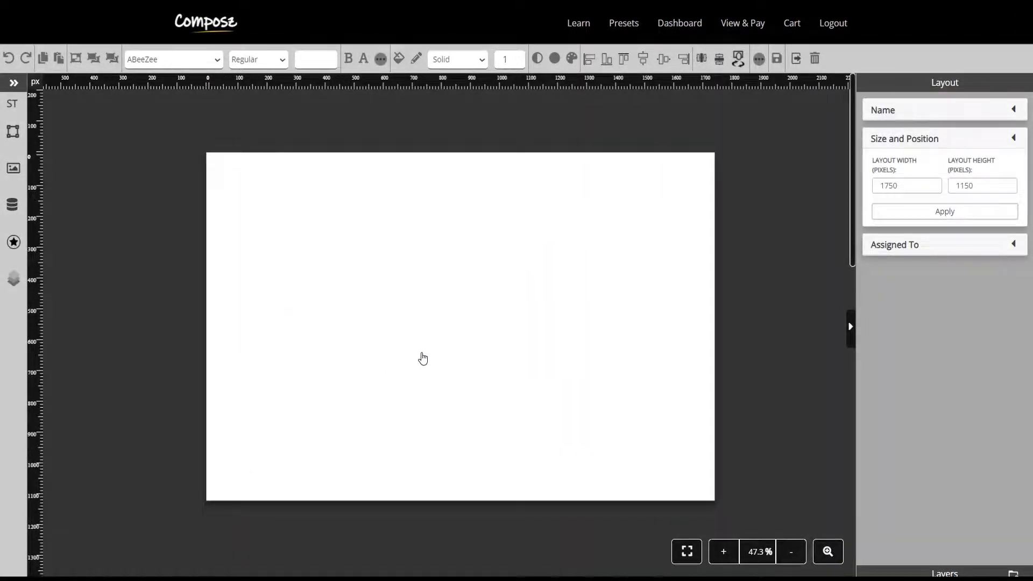
click(13, 278)
click(108, 394)
click(69, 438)
click(14, 83)
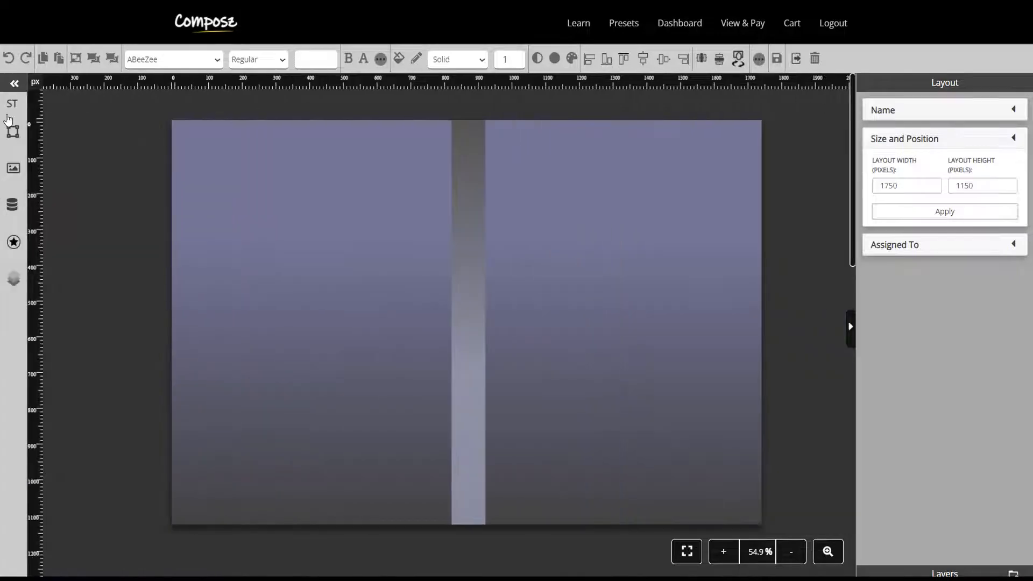
- Add a two-line "Composz" / "Public School" text with Composz in bold and a drop shadow at distance X 0 and Y 0
click(12, 105)
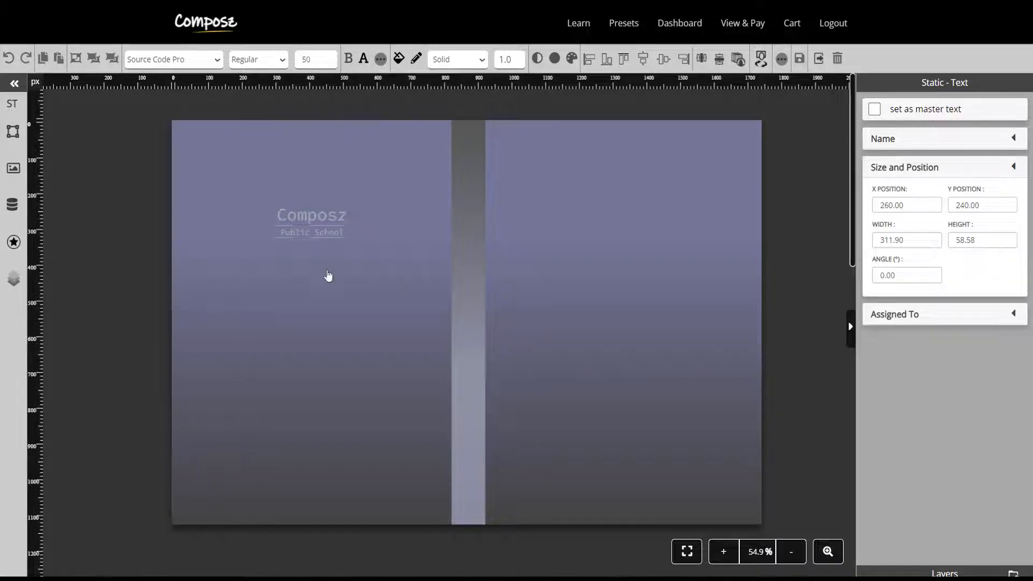
click(348, 59)
click(556, 60)
click(703, 102)
drag(703, 363, 644, 362)
text(0)
key(Tab)
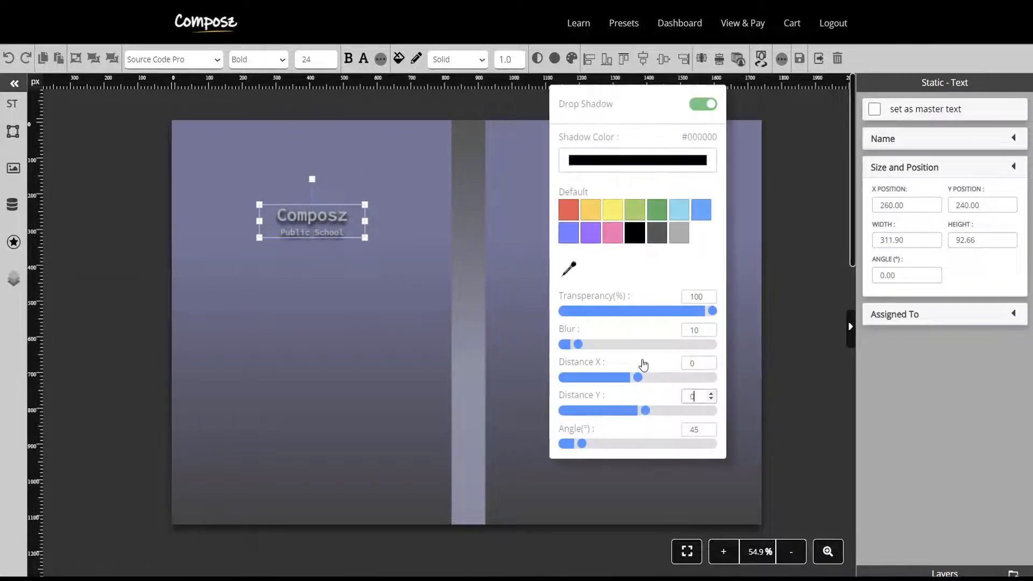
text(0)
click(345, 297)
- Rotate the school name text to -90° and place it just right of the spine at mid-height
click(319, 218)
drag(906, 275, 780, 266)
text(9)
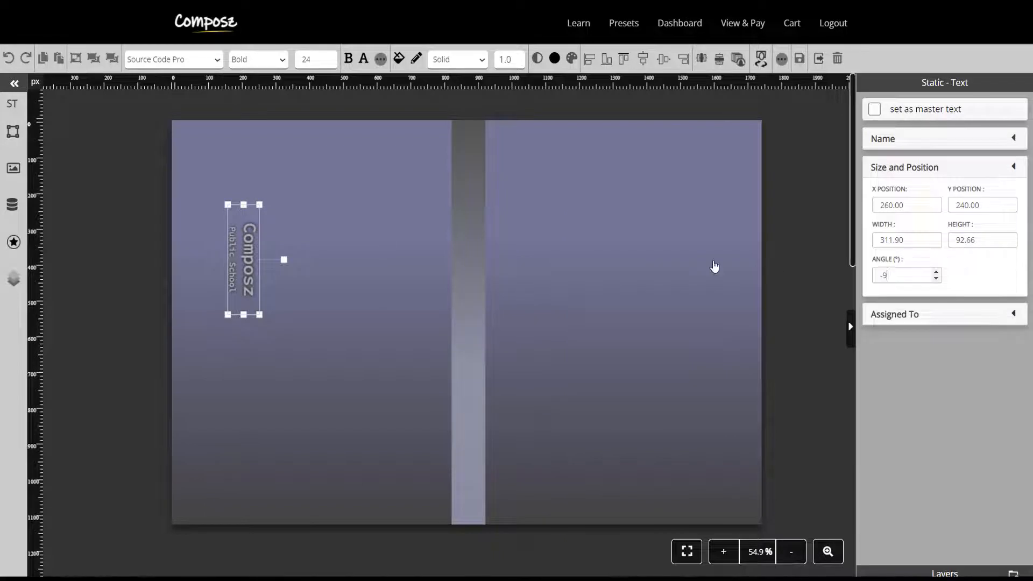
text(0-90)
drag(280, 172, 521, 342)
- Add a white static text reading "2021-2022" and widen its box to fit on one line
click(11, 104)
click(363, 60)
click(420, 153)
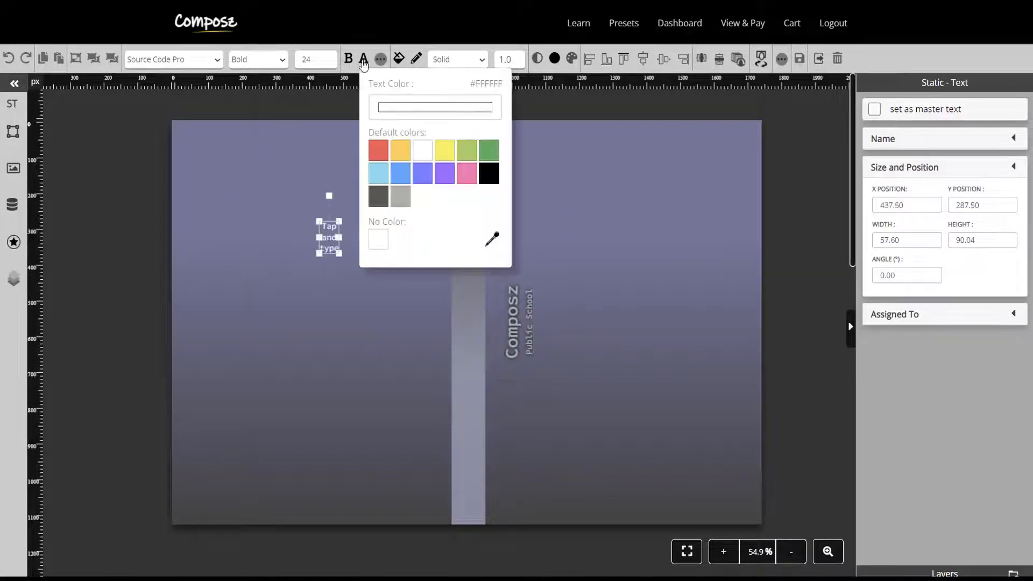
click(364, 64)
drag(339, 237, 386, 237)
click(359, 229)
text(2021-2022)
click(356, 239)
- Rotate the "2021-2022" text to -90° and place it above the school name beside the spine
click(355, 228)
drag(905, 276, 765, 277)
text(-90)
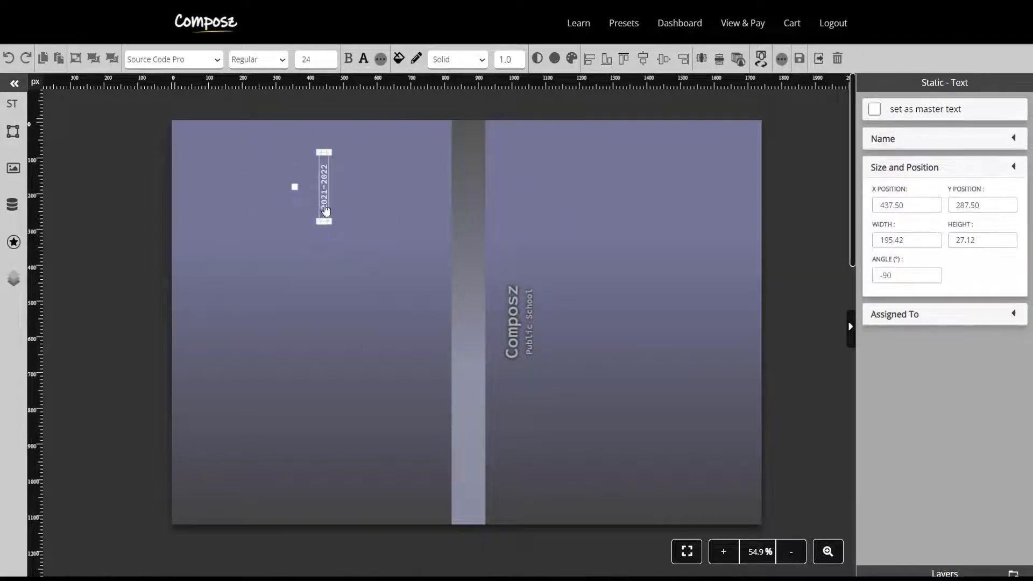
drag(324, 207, 530, 203)
- Add a white "my Classmates and Teachers" text at font size 31 in the upper left corner of the left page
click(11, 104)
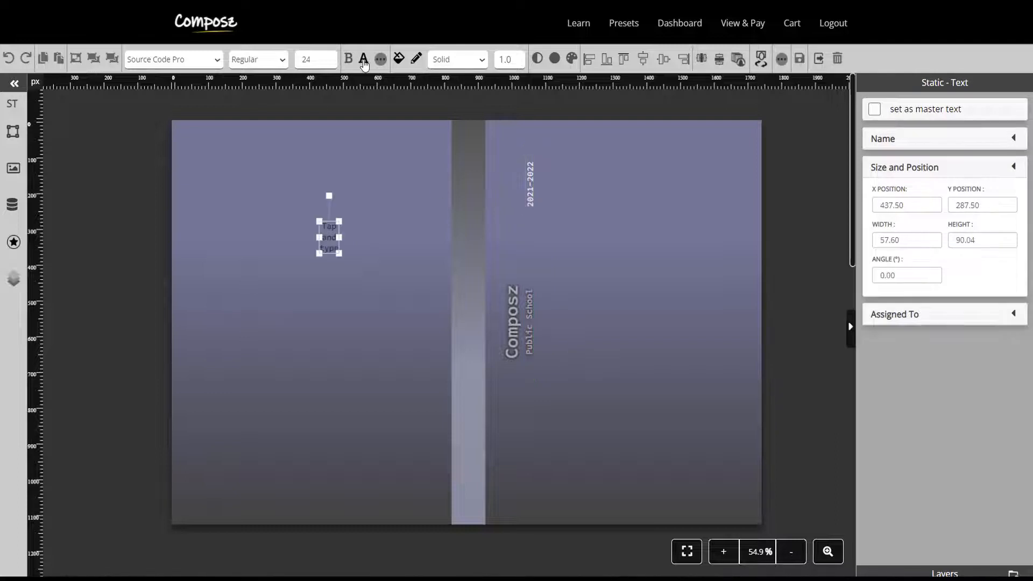
click(363, 60)
click(425, 161)
click(363, 64)
drag(340, 238, 305, 158)
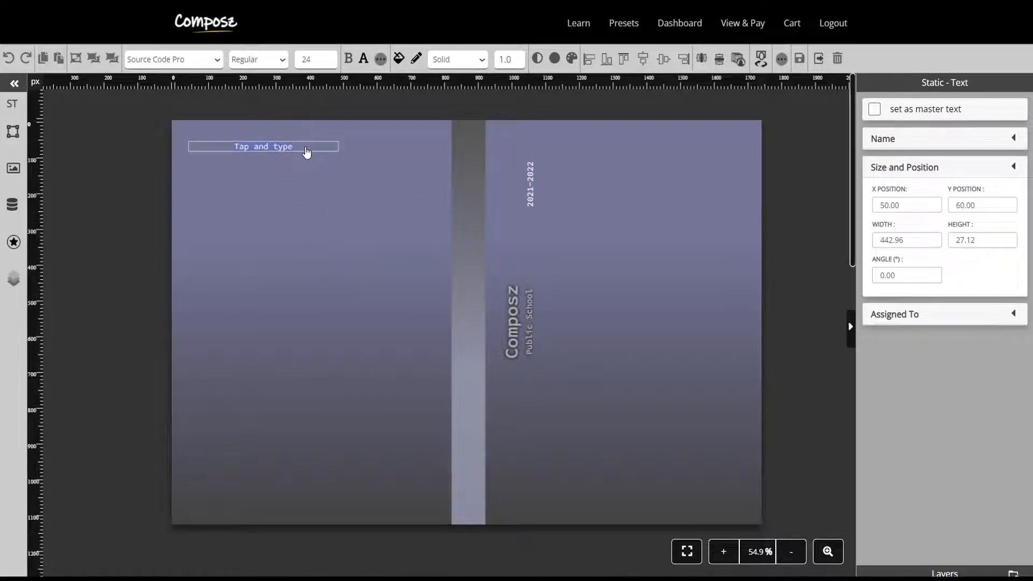
click(306, 153)
text(my Classmates and Teachers)
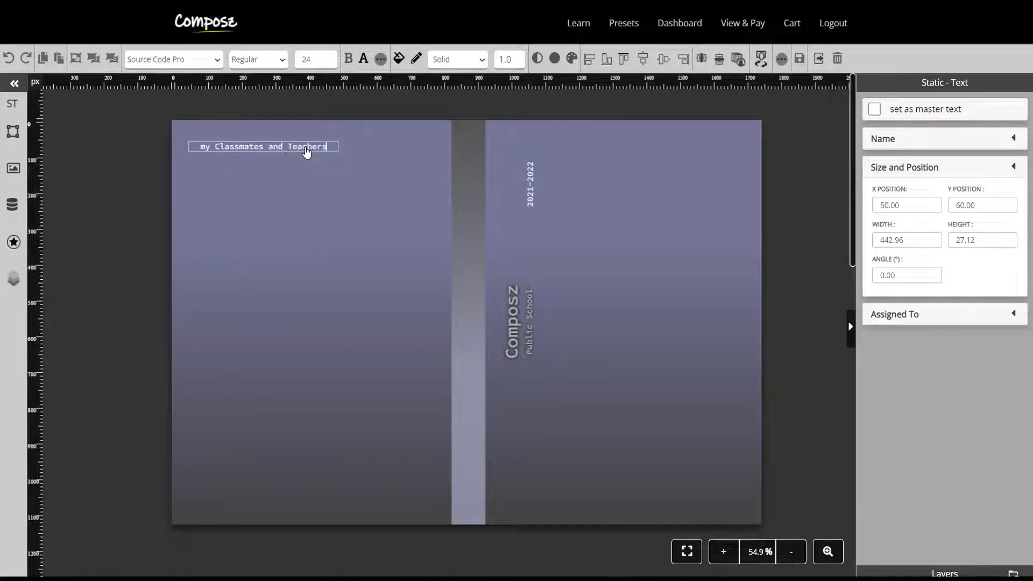
click(291, 186)
drag(271, 148, 264, 137)
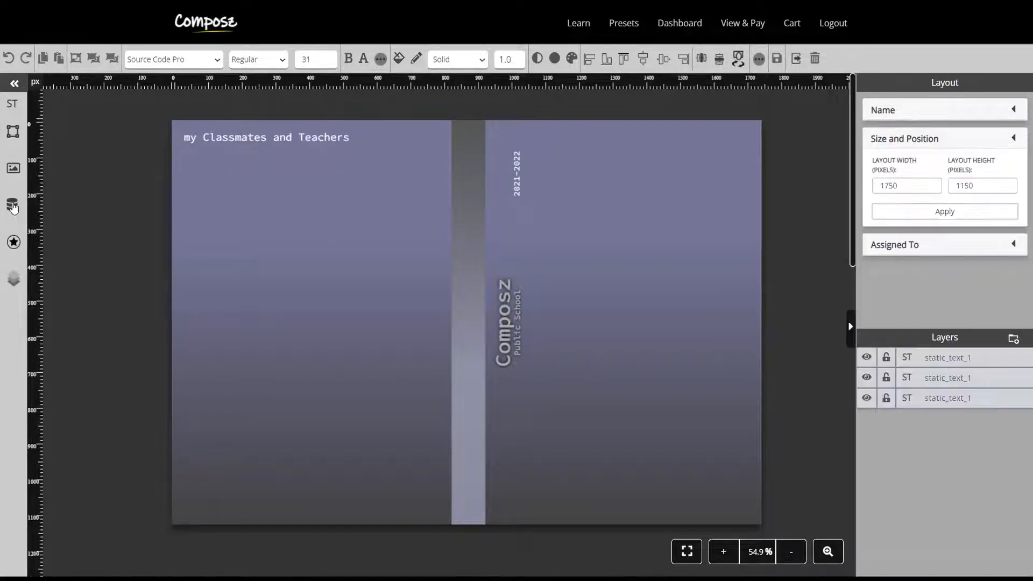
- Add one STUDENT--MA data slot with its image and name, filling the image placeholder with light grey
click(13, 206)
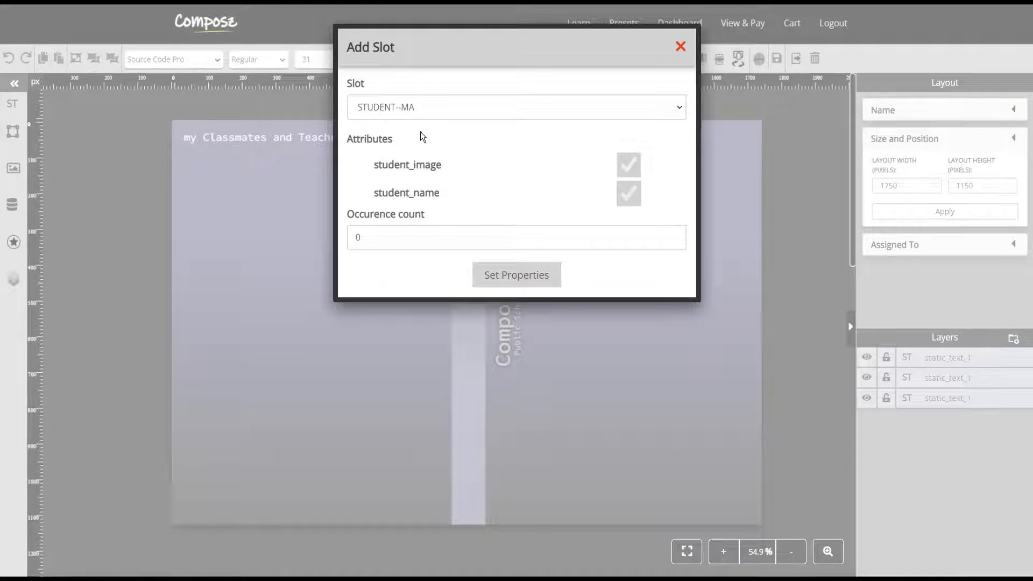
double_click(361, 238)
text(1)
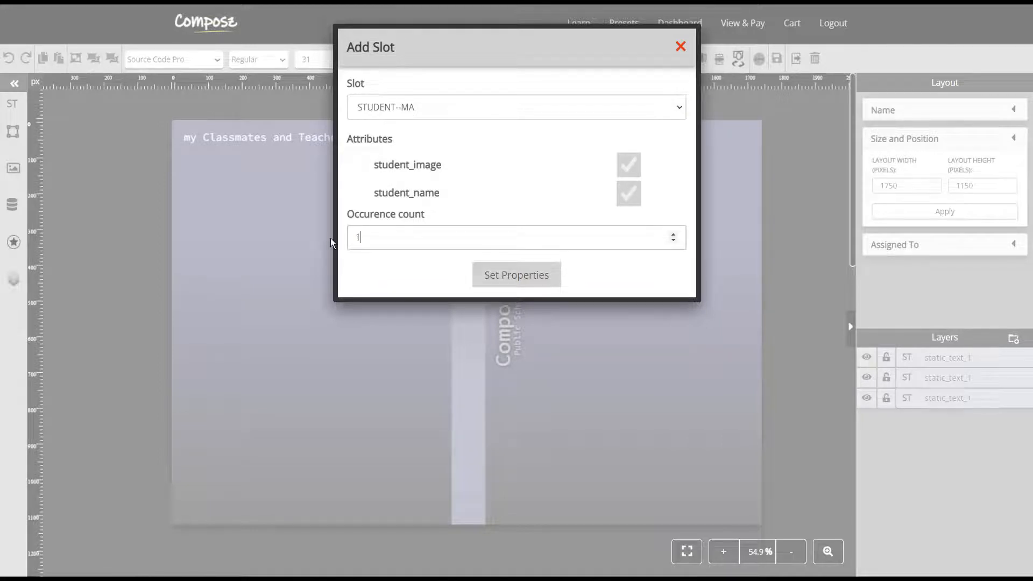
click(516, 276)
scroll(549, 139, down, 2)
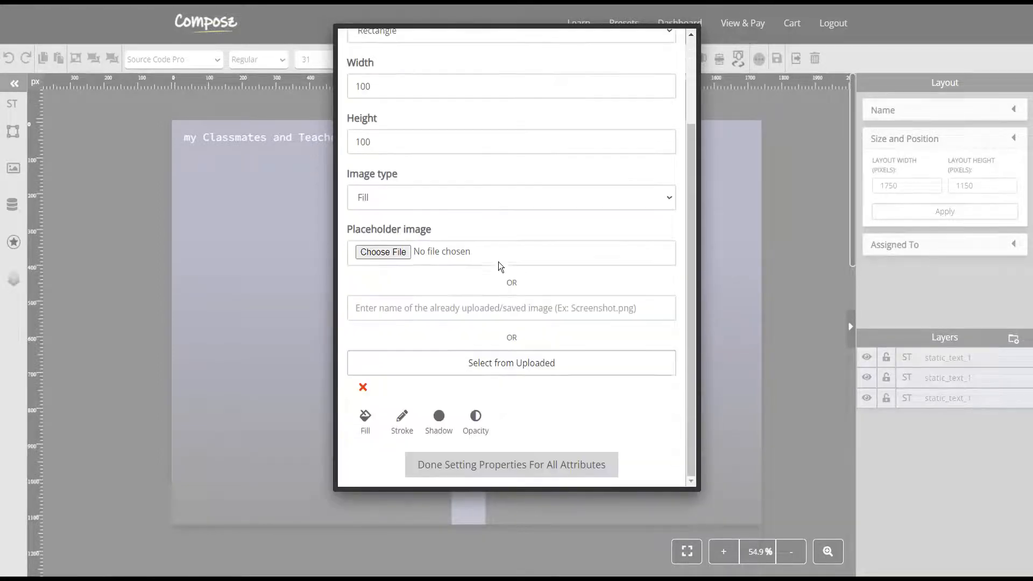
click(367, 419)
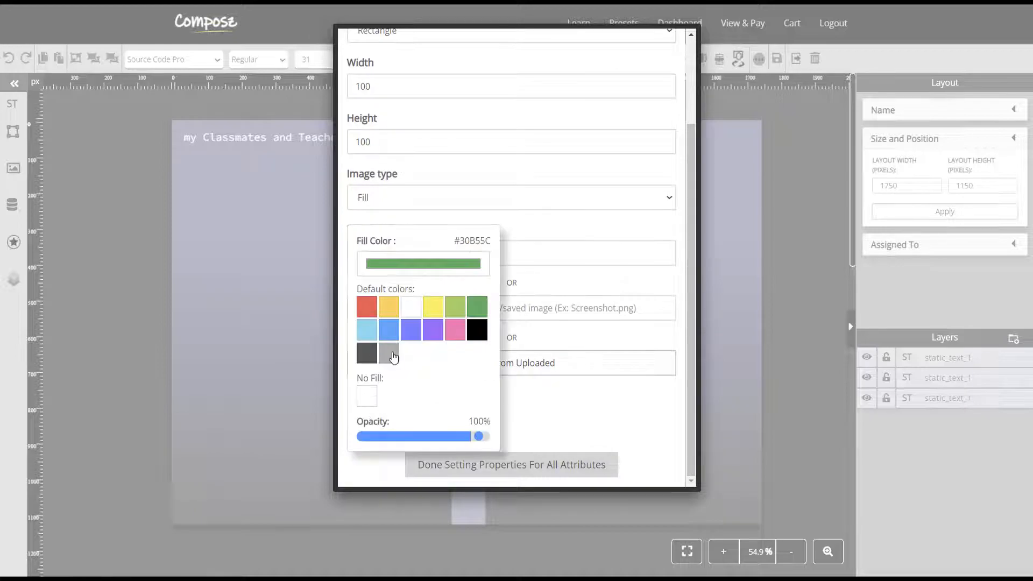
click(394, 358)
click(537, 466)
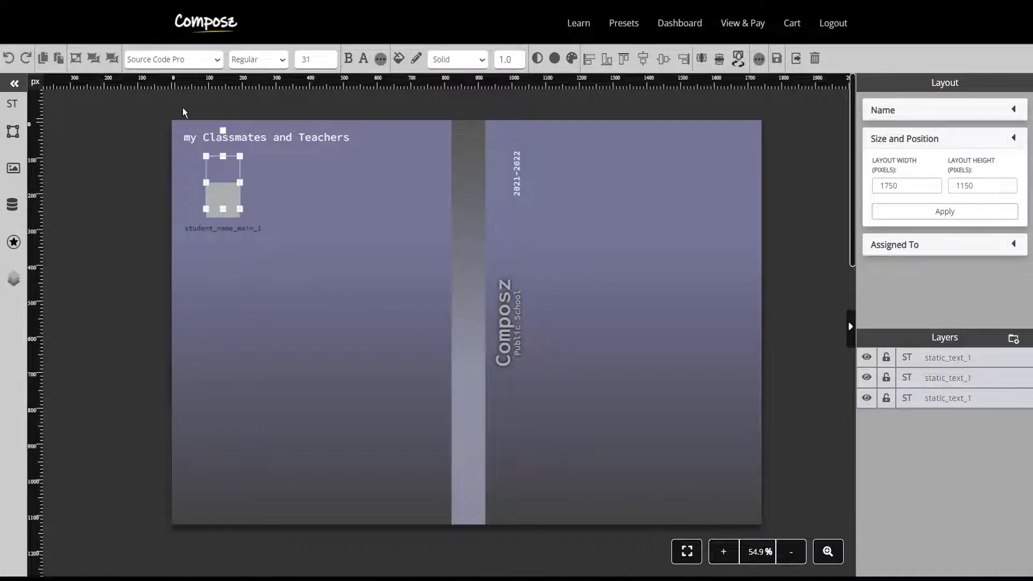
- Hide the main student's image and name layers and show them again
click(223, 207)
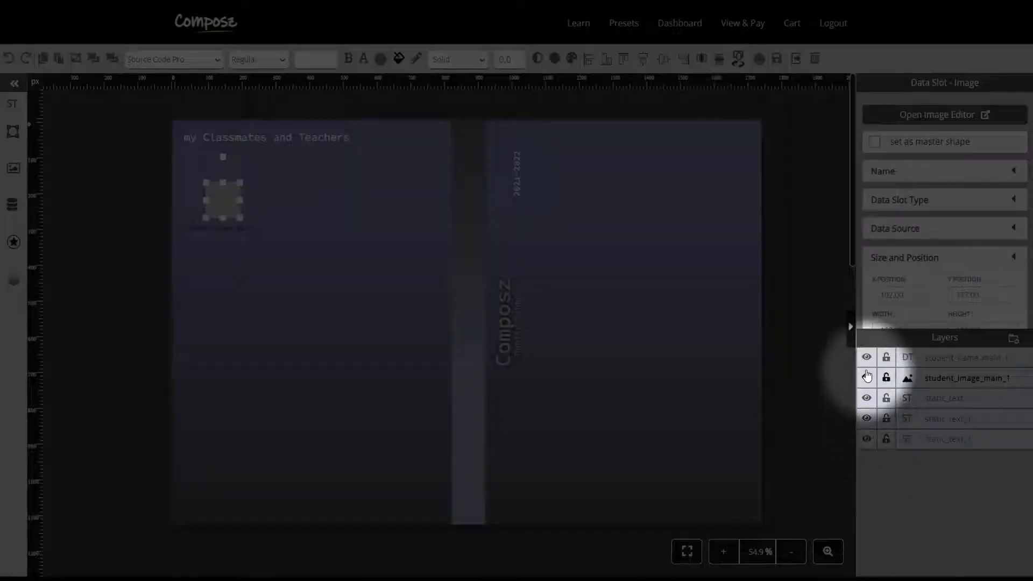
click(866, 378)
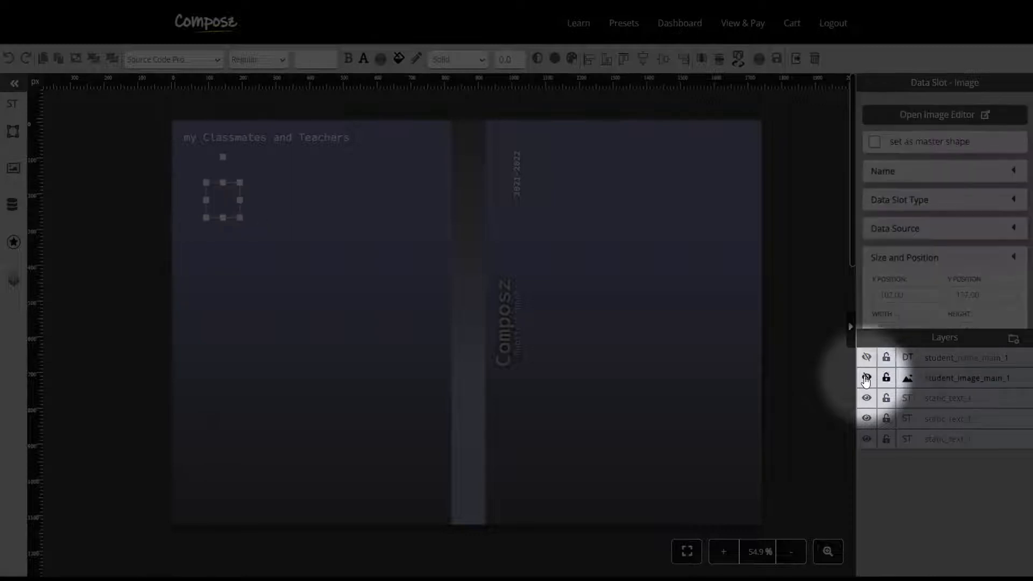
click(342, 392)
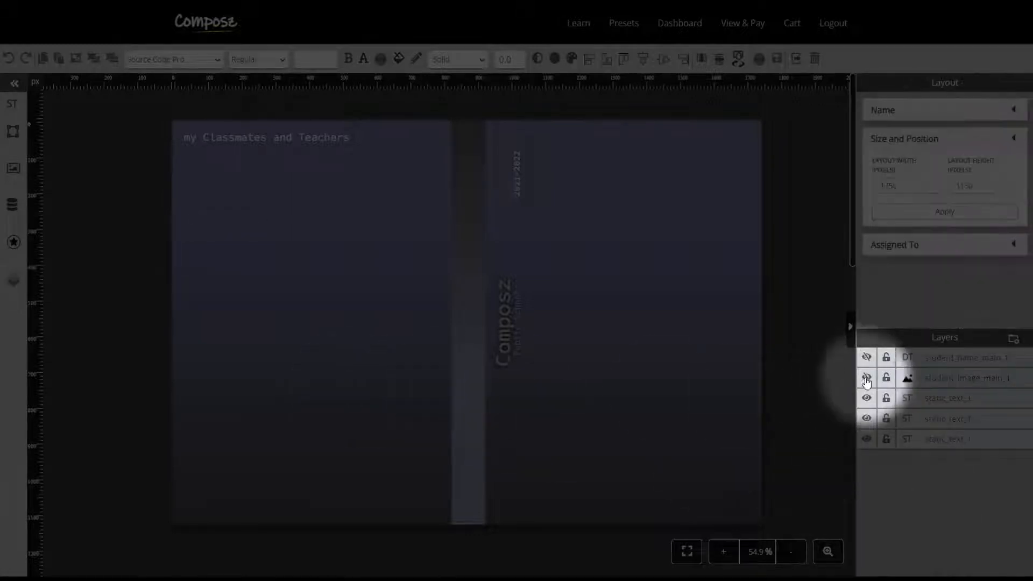
click(866, 358)
click(866, 377)
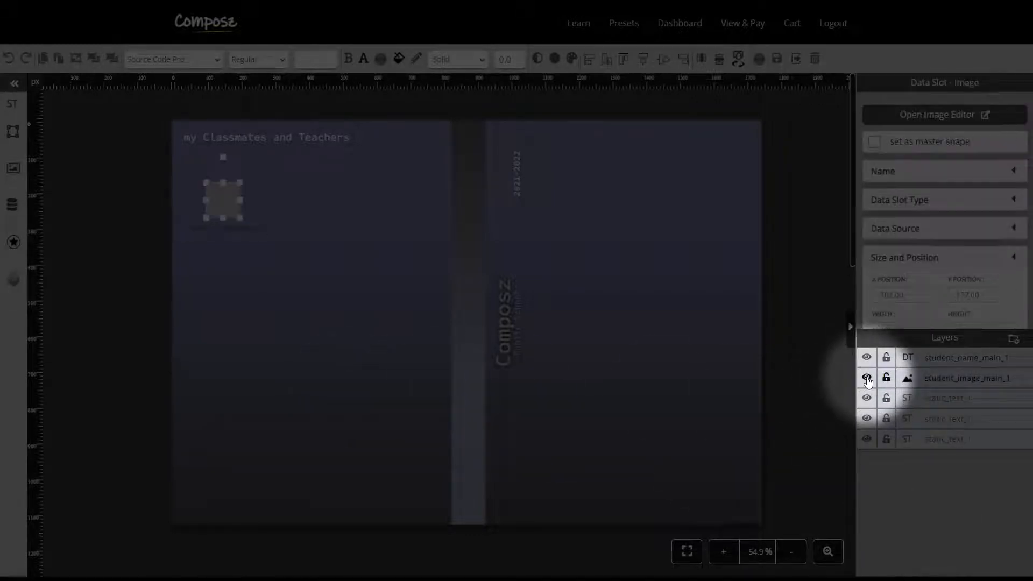
- Move the main student's image and name slots together off the page, beside its upper left edge
shift+click(224, 235)
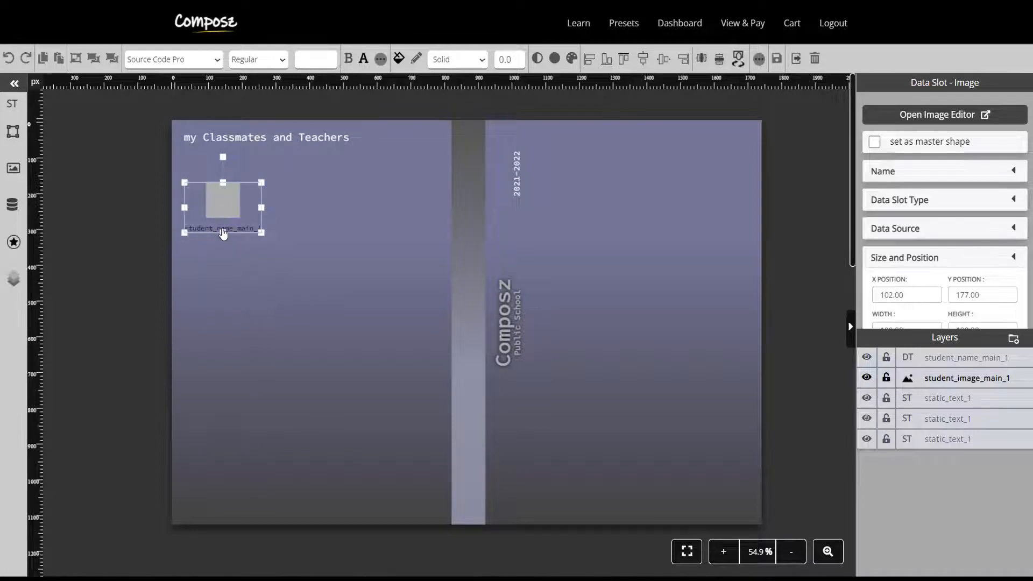
drag(226, 207, 122, 173)
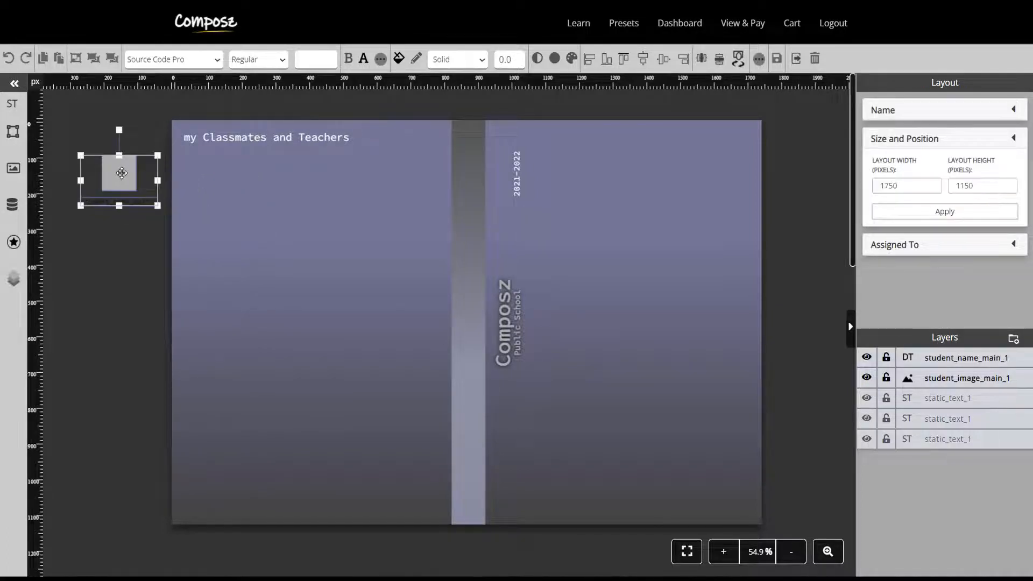
click(115, 309)
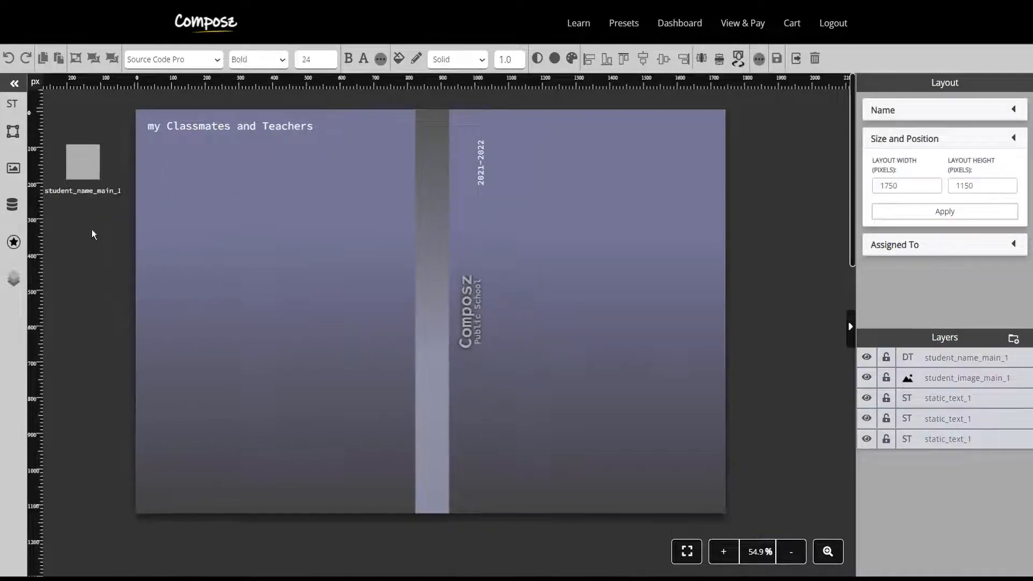
- Start a STUDENT--MM data slot with an occurrence count of 24 and open its attribute properties
click(11, 206)
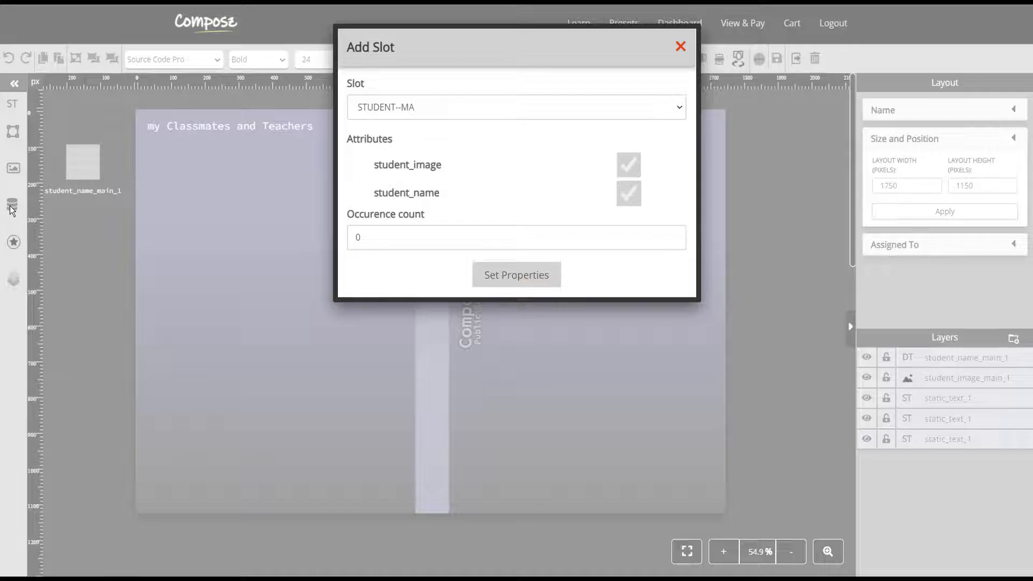
click(497, 111)
click(415, 139)
click(364, 237)
drag(364, 237, 330, 237)
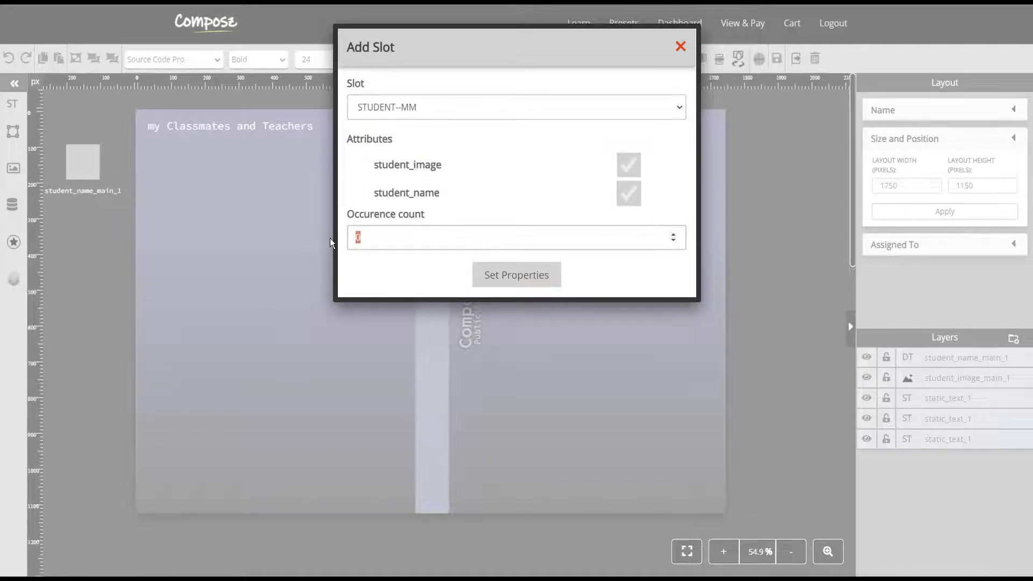
text(24)
click(504, 274)
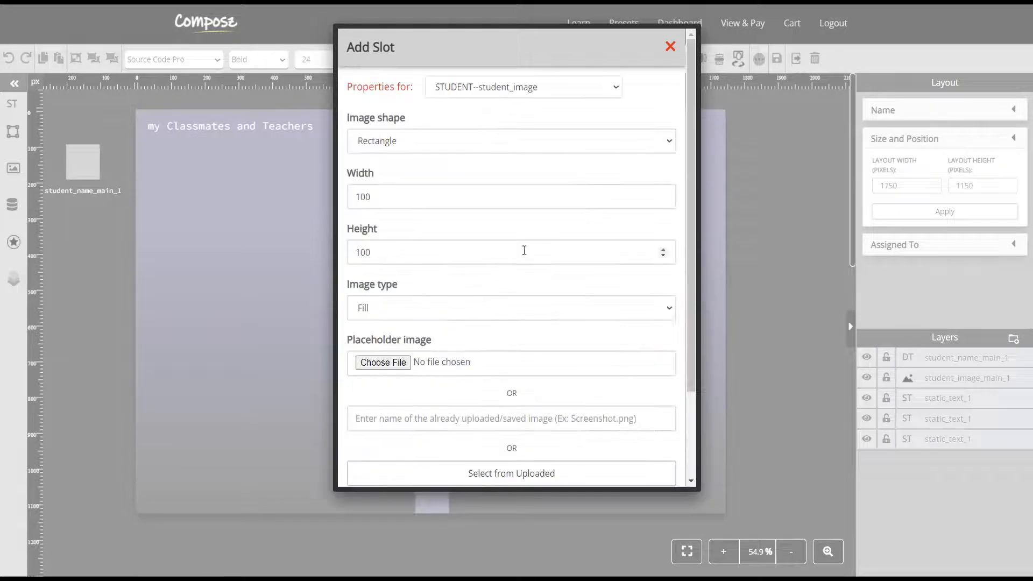
- Give the classmates' image slots a grey #ADADAD fill and their names white text, and create the slots
scroll(559, 303, down, 2)
click(365, 422)
click(388, 353)
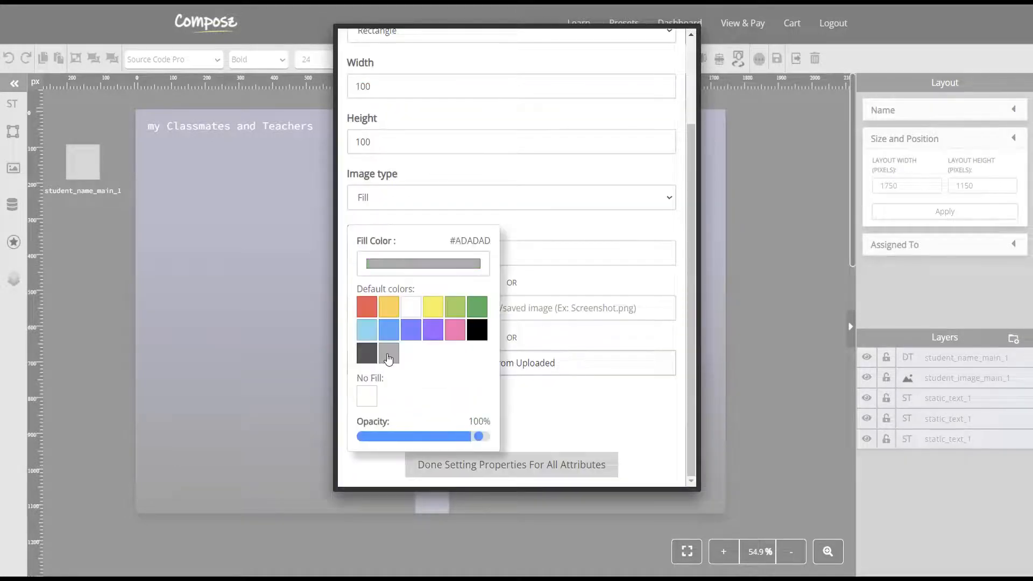
scroll(615, 265, up, 3)
click(591, 87)
click(528, 118)
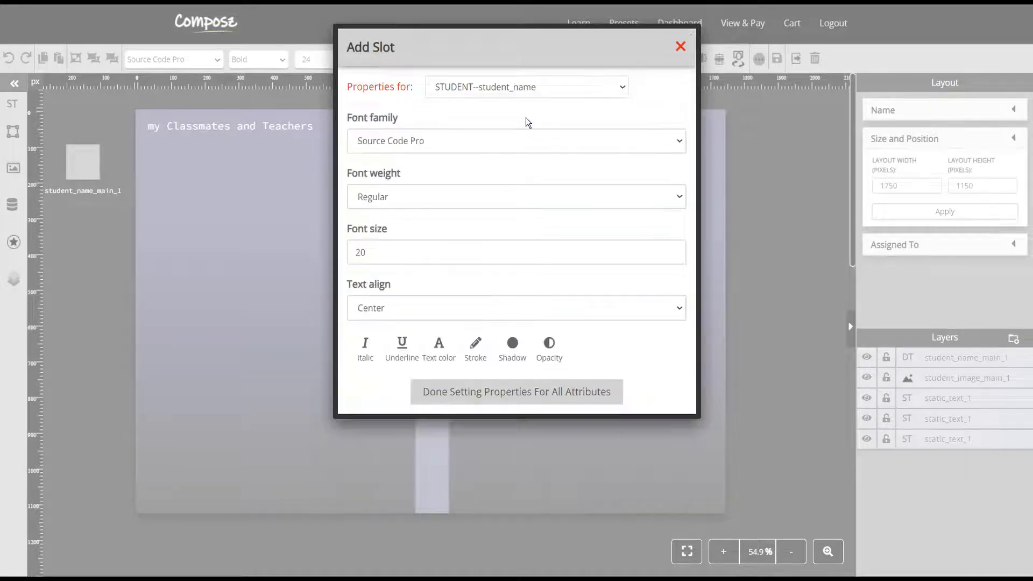
click(437, 349)
click(484, 261)
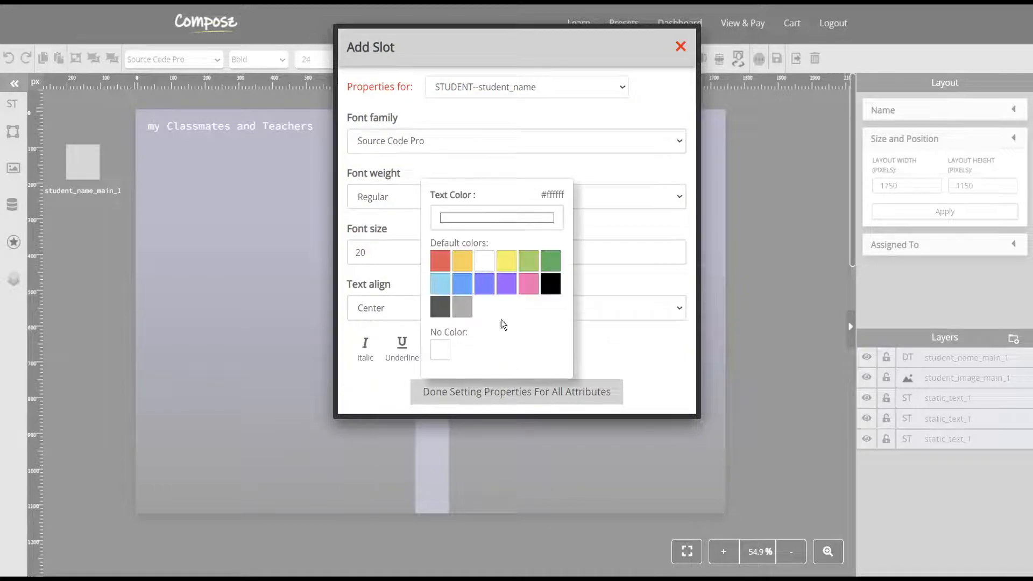
click(519, 394)
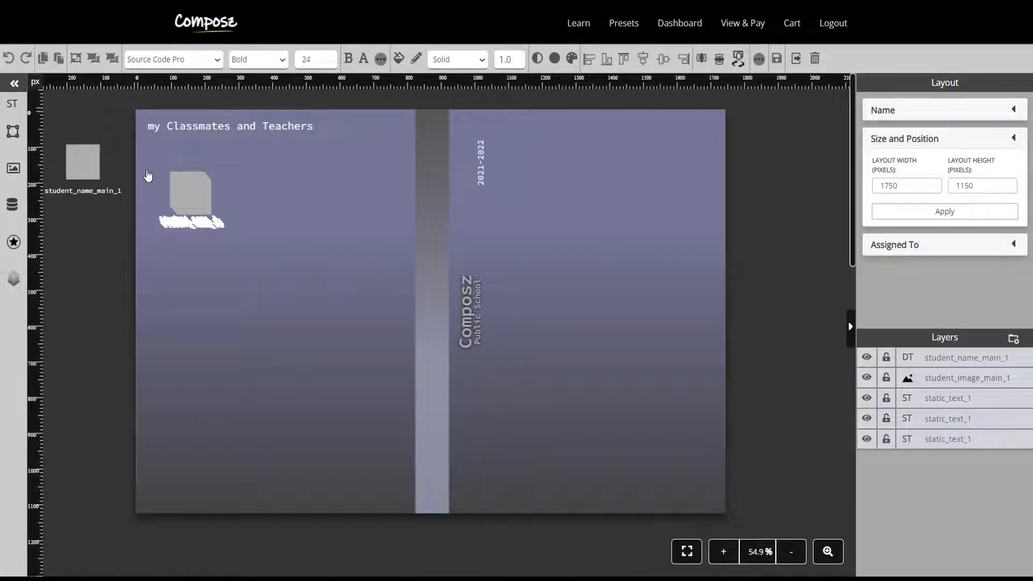
- Arrange the 24 classmate image and name slots in a five-column grid below the left page's heading
drag(144, 164, 225, 245)
drag(212, 204, 370, 351)
click(186, 242)
drag(186, 186, 315, 346)
drag(184, 186, 365, 300)
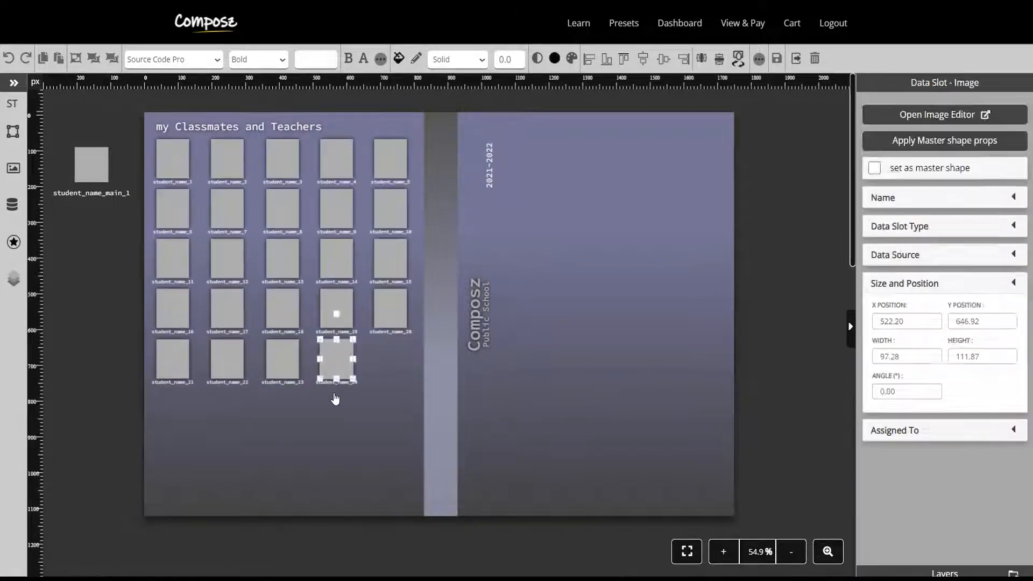
click(334, 401)
- Start a STAFF--OT data slot with an occurrence count of 2 and open its attribute properties
click(13, 210)
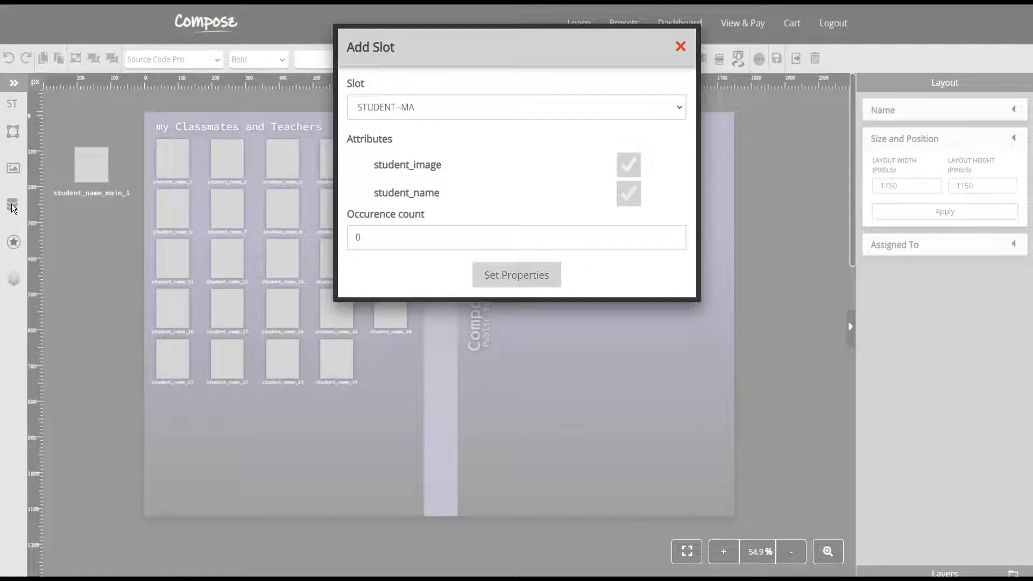
click(502, 113)
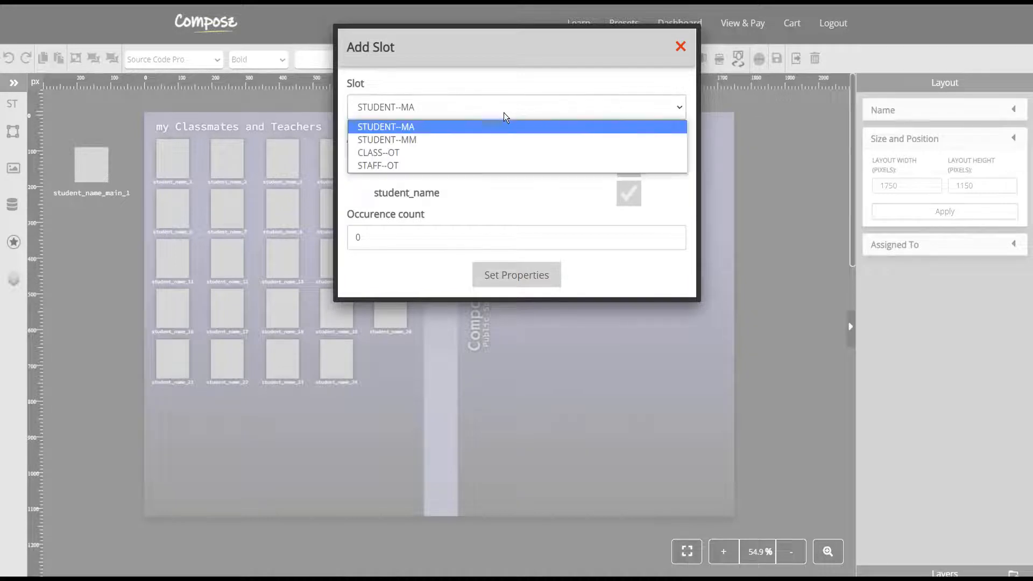
click(367, 164)
drag(360, 236, 334, 239)
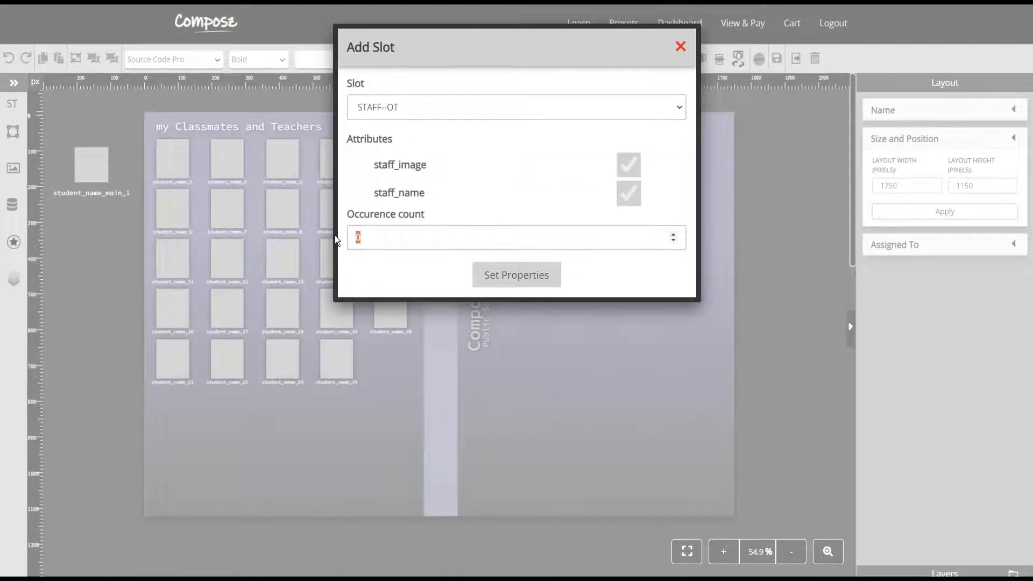
click(510, 277)
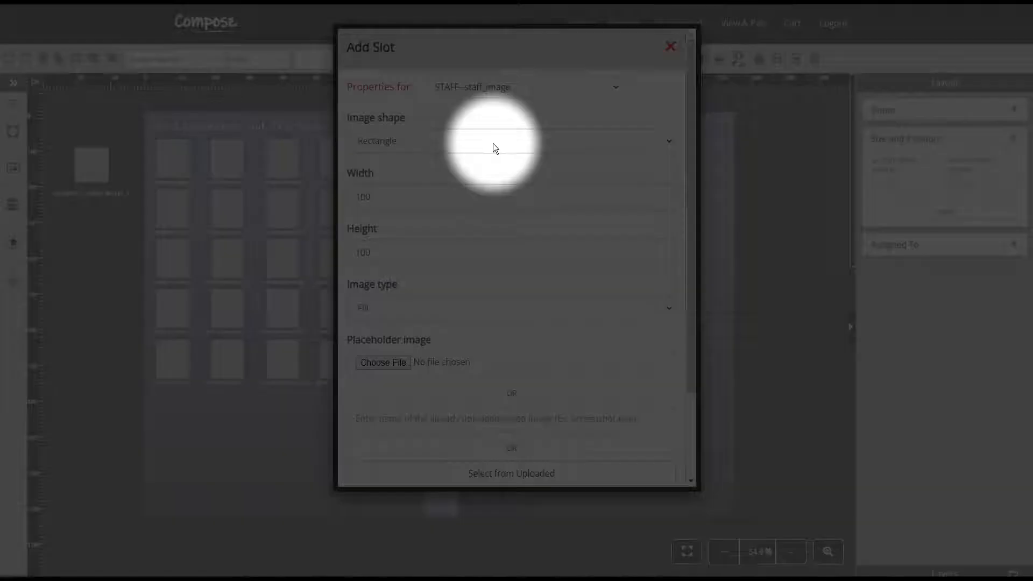
- Set the staff image shape to Ellipse and its fill colour to black #000000
click(492, 143)
click(382, 172)
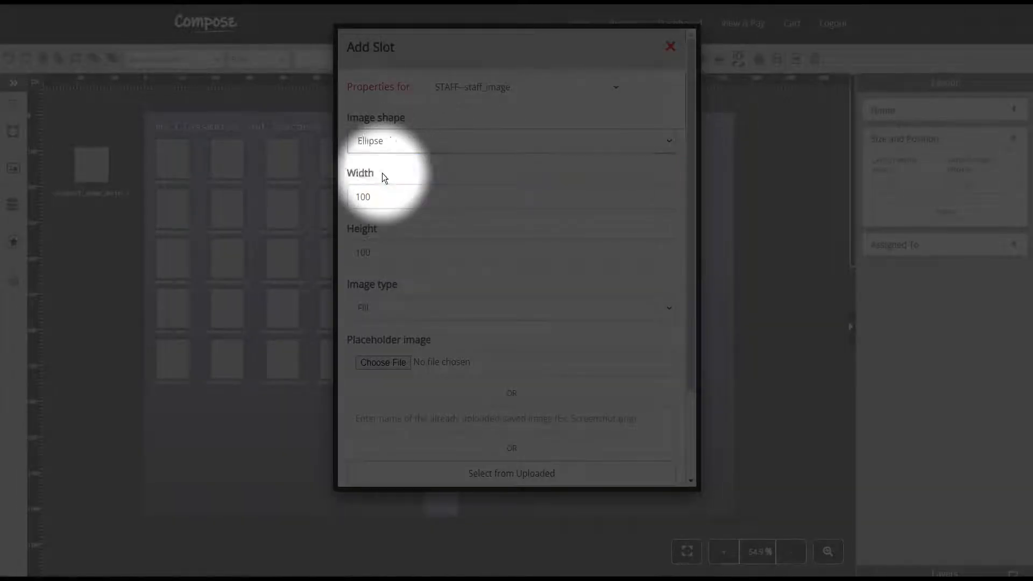
click(408, 136)
click(380, 174)
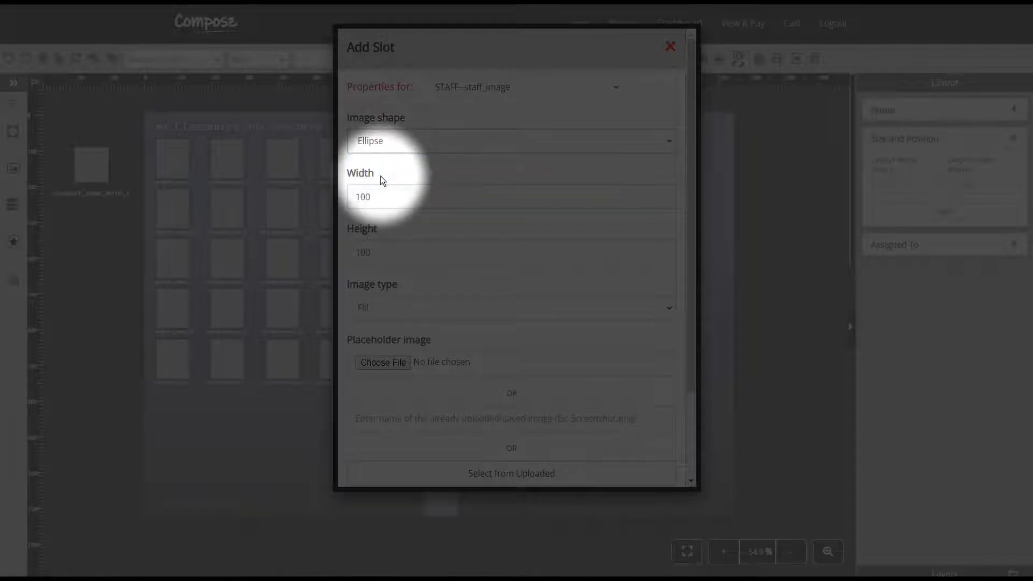
scroll(414, 232, down, 3)
click(371, 422)
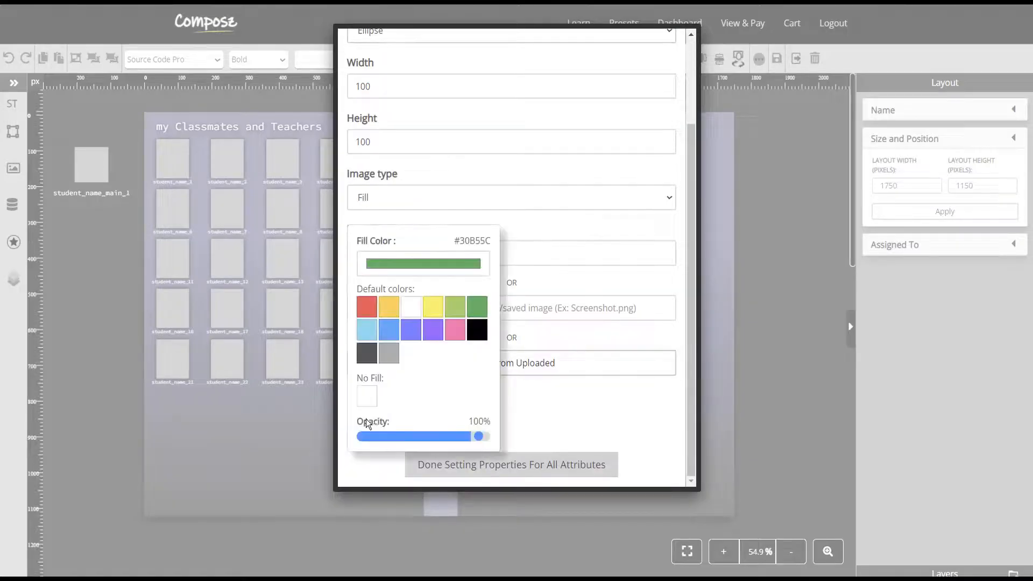
click(473, 333)
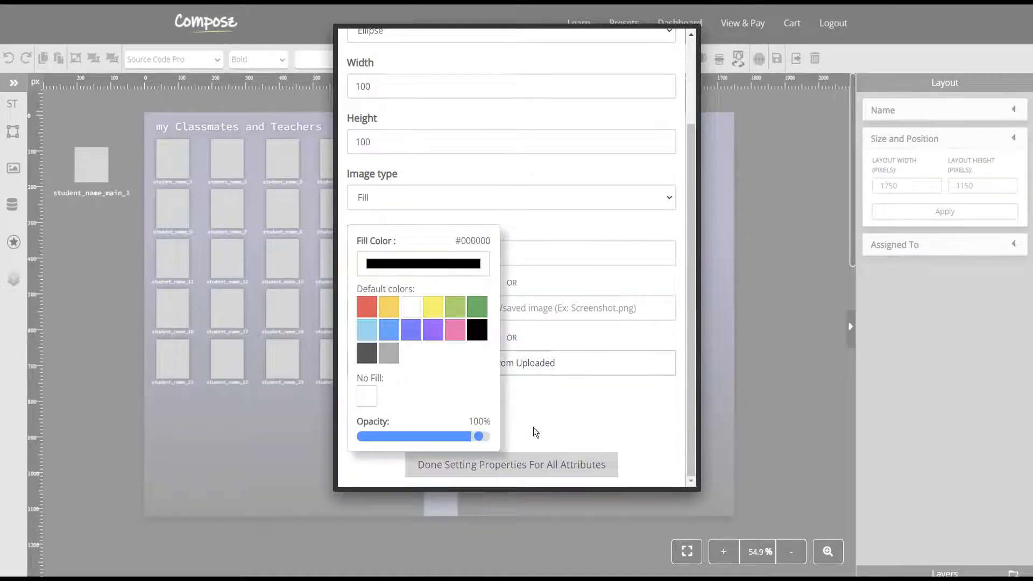
- Set the staff image height to 115, create the staff slots and place them below the classmate grid
double_click(377, 141)
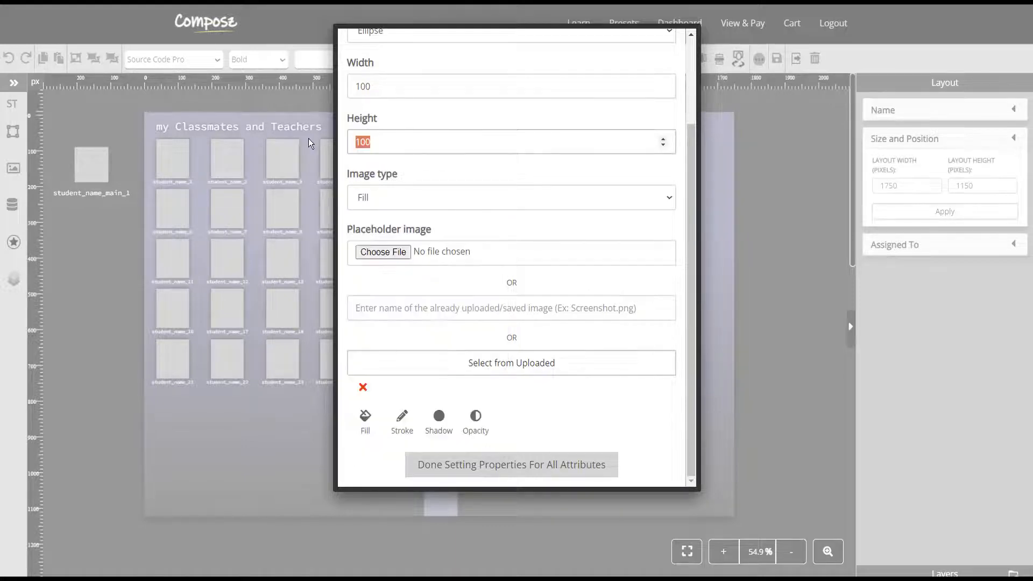
text(115)
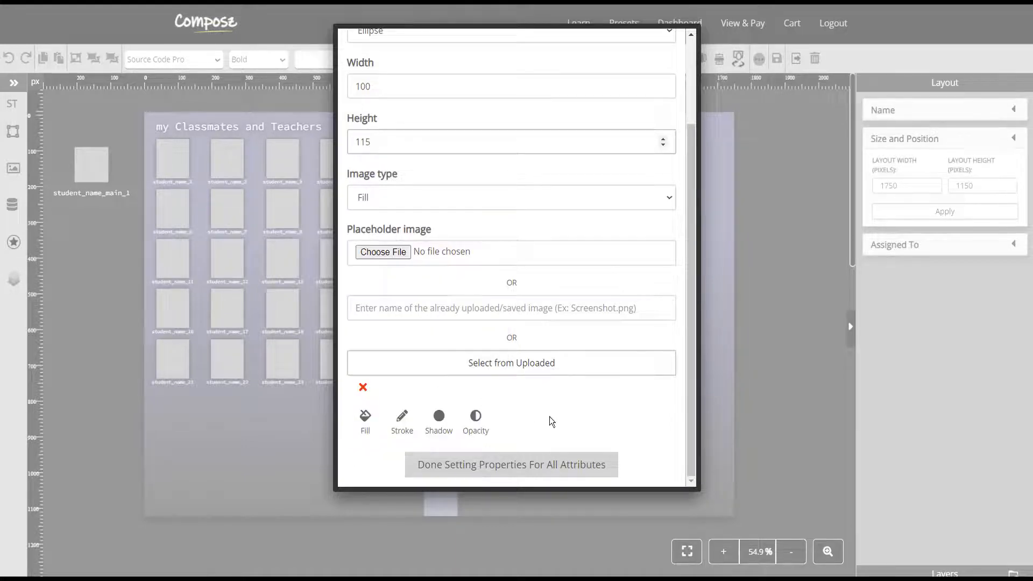
click(521, 469)
drag(192, 199, 247, 423)
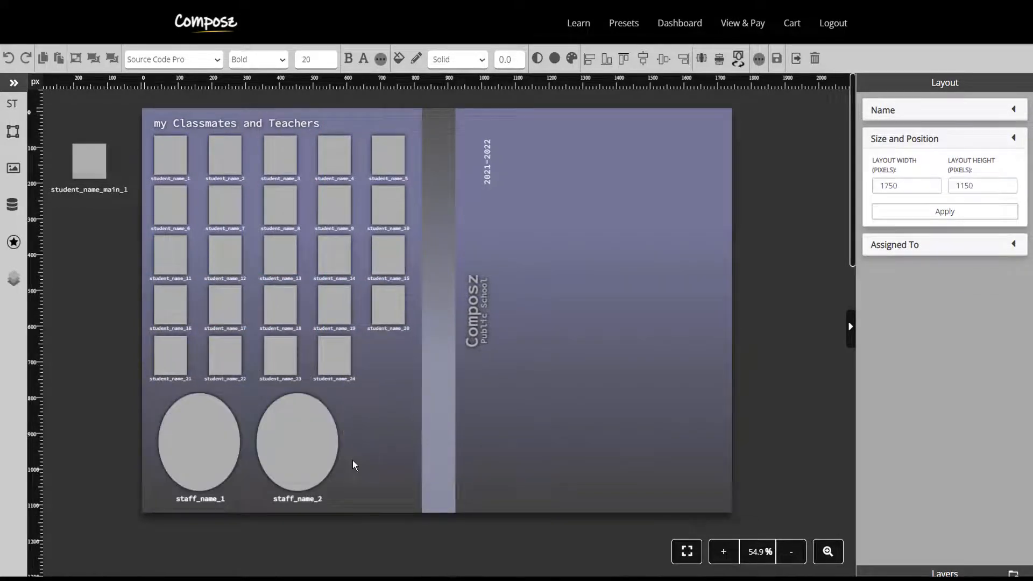
- Start a CLASS--OT data slot with an occurrence count of 1 and open its attribute properties
click(13, 205)
click(473, 110)
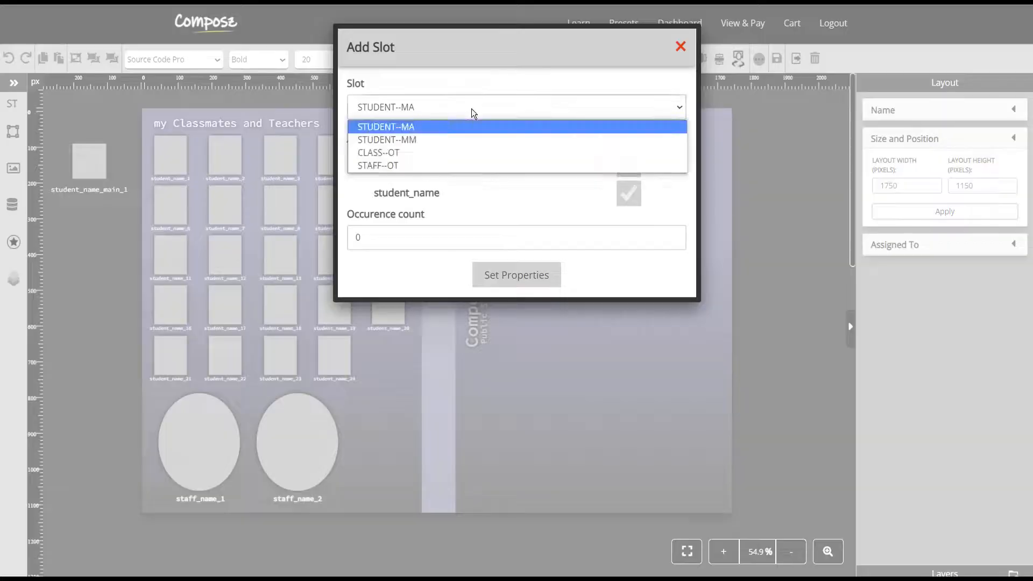
click(387, 152)
drag(360, 265, 340, 267)
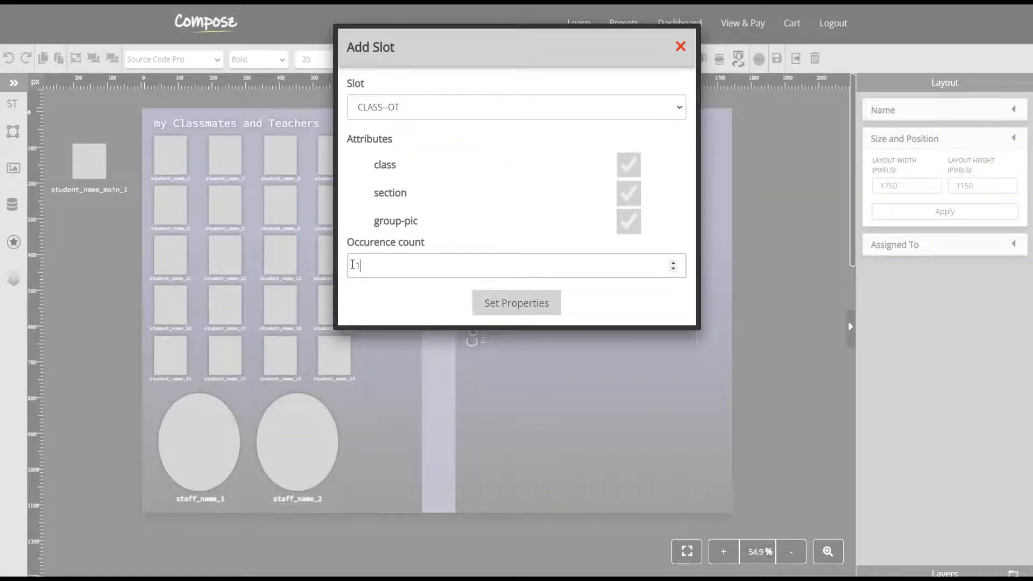
click(532, 307)
- Set the class and section text colour to white and create the class, section and group picture slots
click(440, 348)
click(506, 88)
click(473, 115)
click(439, 349)
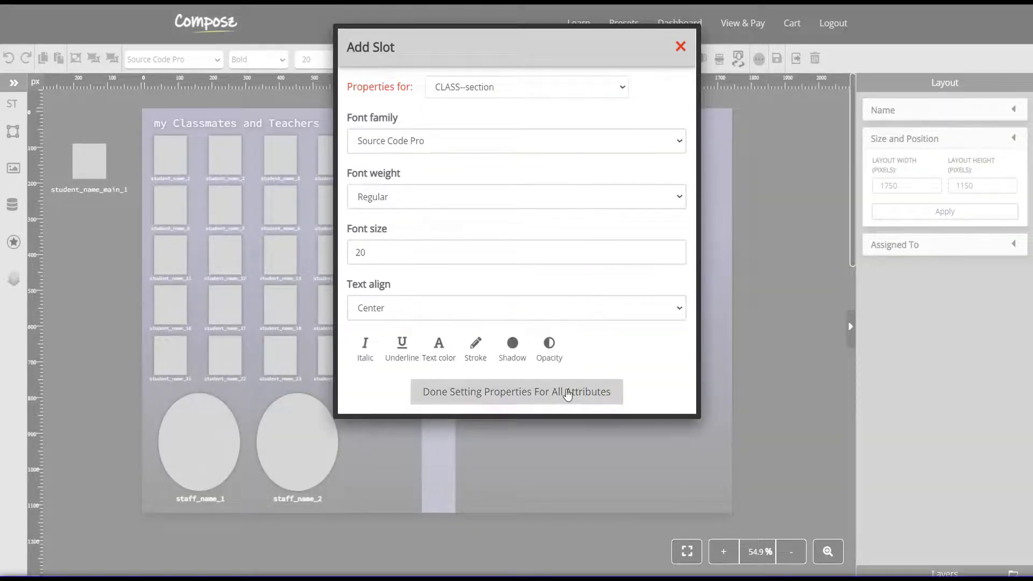
click(567, 394)
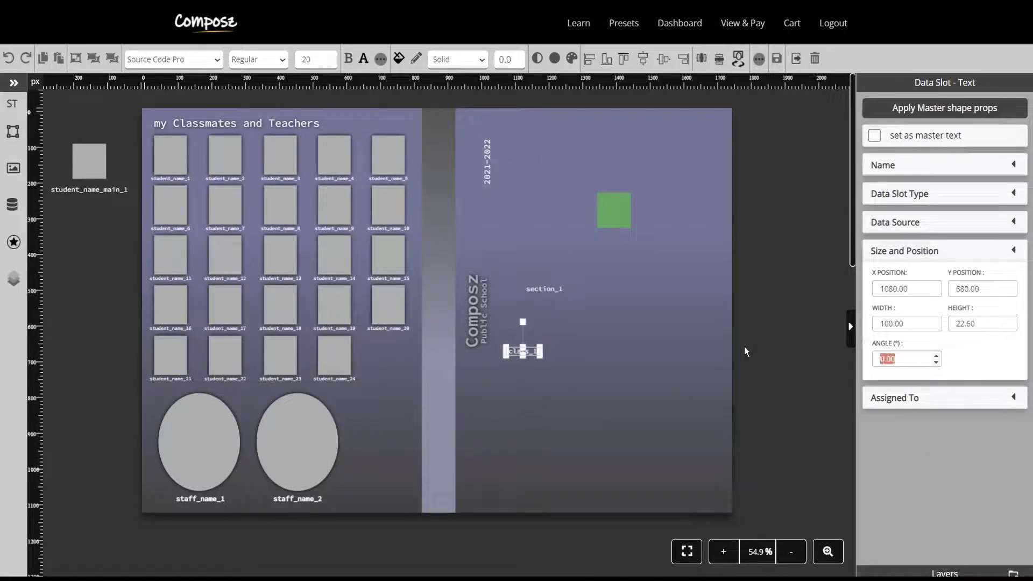
- Rotate the class_1 and section_1 texts to -90 degrees and line them up vertically below the sideways school name
text(-90)
key(Return)
drag(509, 332, 480, 448)
click(545, 289)
drag(897, 359, 777, 362)
text(-90)
key(Return)
drag(530, 276, 486, 406)
drag(480, 446, 485, 446)
- Rotate the group picture slot to -90 degrees and stretch it to about 1065 by 602 px, filling the page beside the sideways texts
click(611, 217)
drag(896, 392, 757, 364)
text(-90)
key(Return)
drag(614, 193, 614, 480)
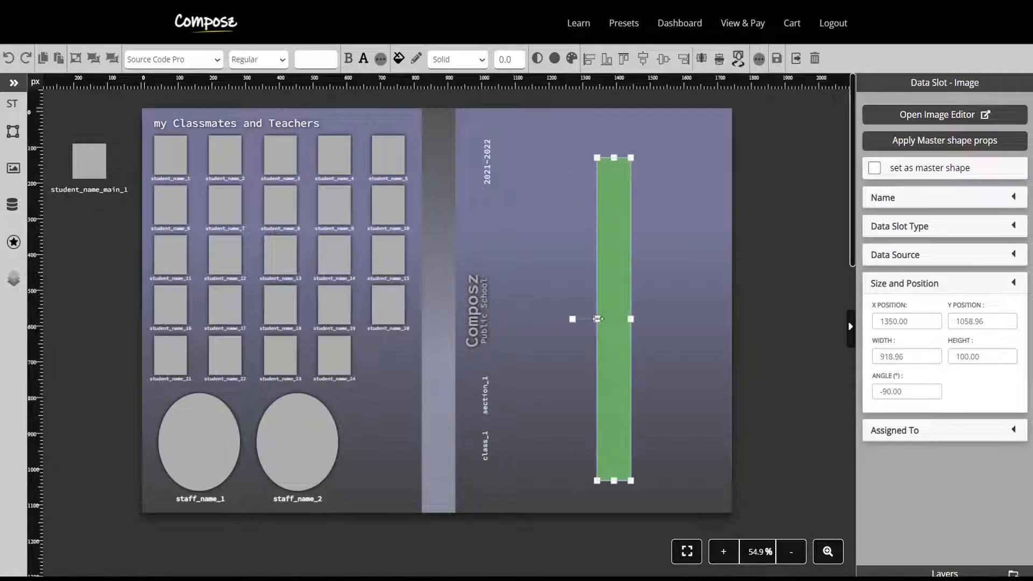
drag(598, 318, 509, 318)
drag(570, 158, 570, 121)
drag(631, 302, 712, 301)
drag(611, 481, 611, 496)
- Change the group picture slot's fill to match the grey student and staff slots and turn on its drop shadow
click(399, 58)
click(432, 197)
click(555, 59)
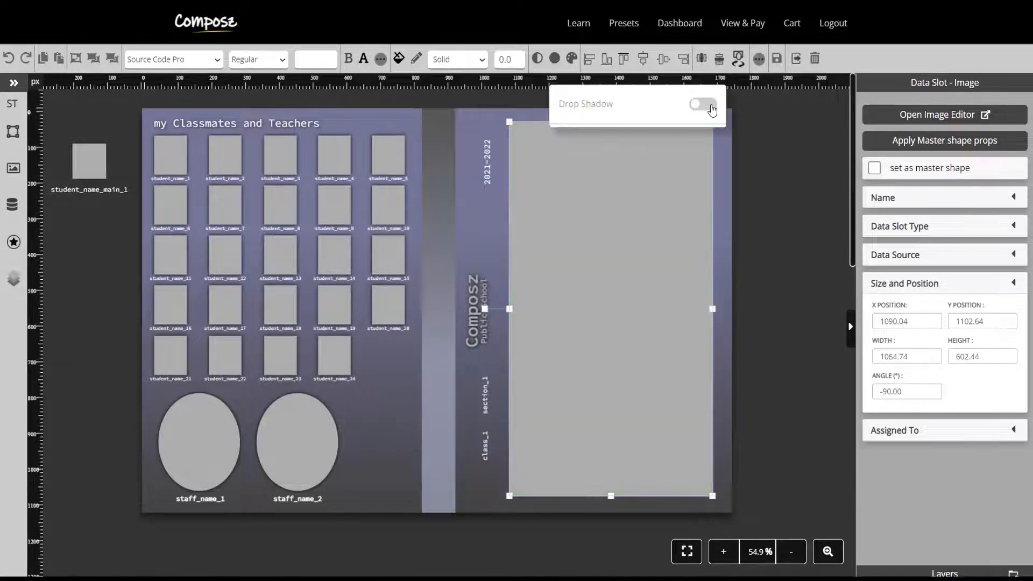
click(702, 104)
click(608, 512)
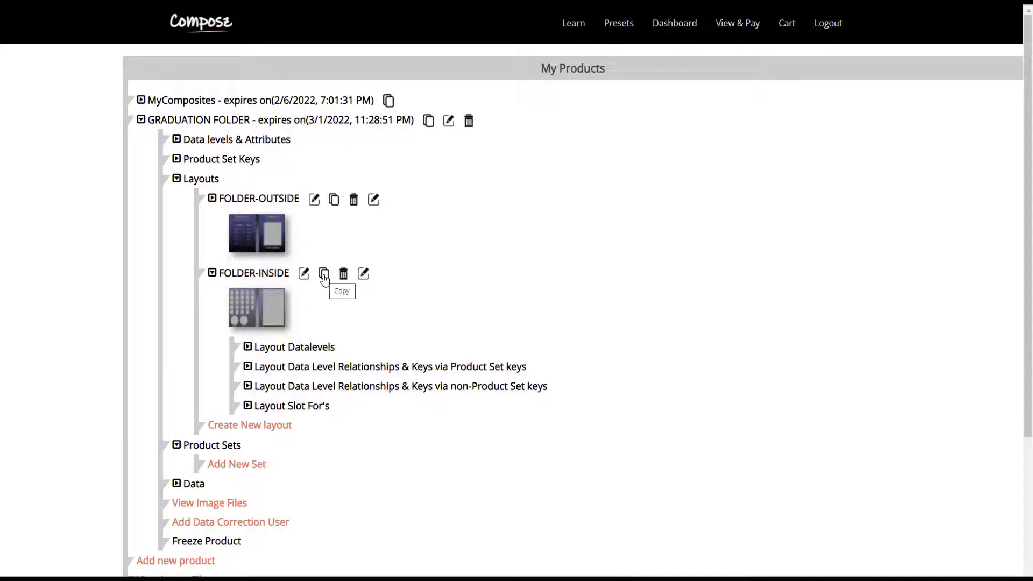
- Copy the FOLDER-INSIDE layout as "FOLDER-INSIDE 24 Students 2 Staff"
click(324, 275)
text(FOLDER-INSIDE 24 Students 2 Staff)
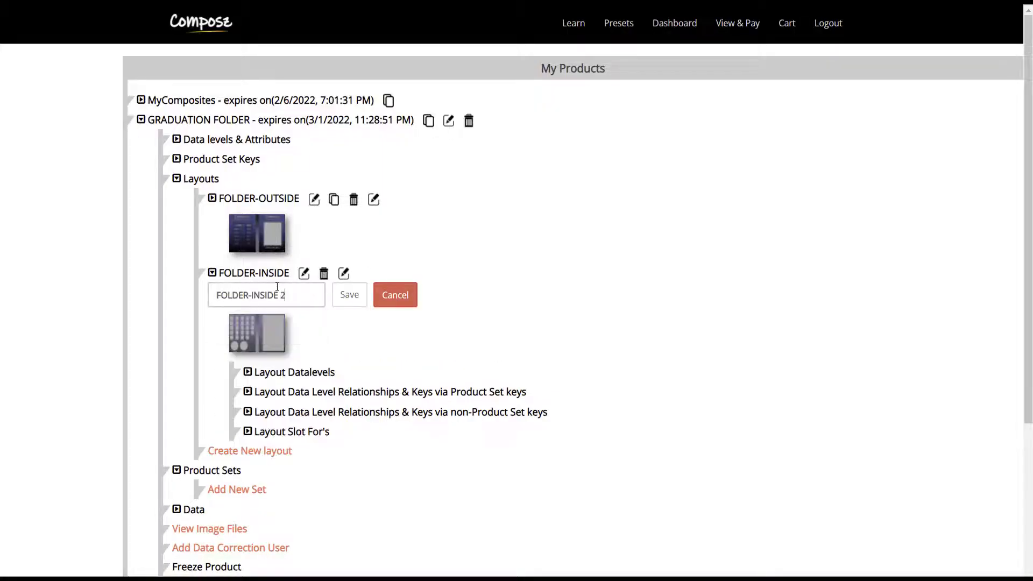
key(Return)
- Make another copy of the FOLDER-INSIDE layout named "FOLDER-INSIDE 26 Students 3 Staff"
click(324, 275)
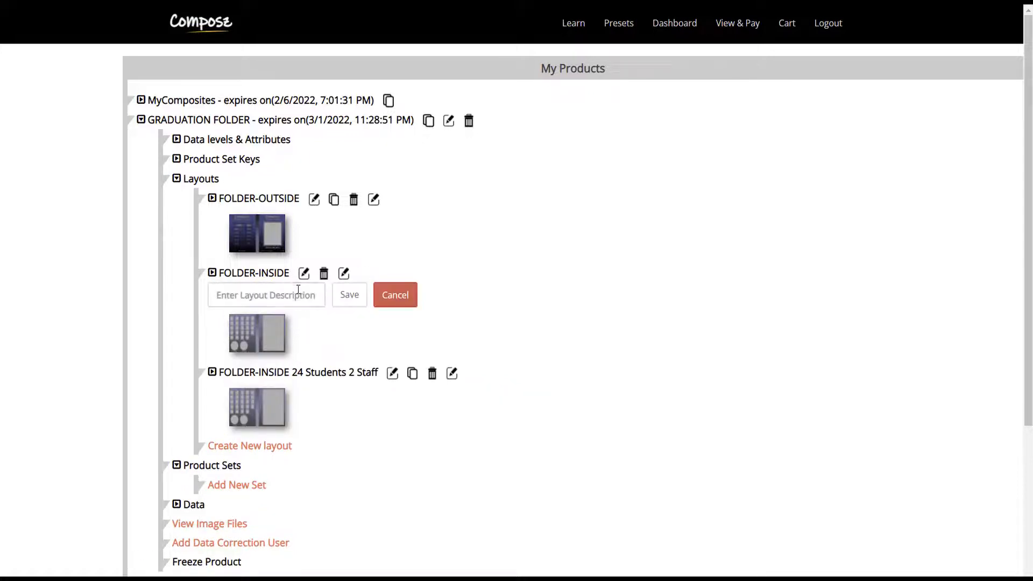
click(291, 294)
text(FOLDER-INS)
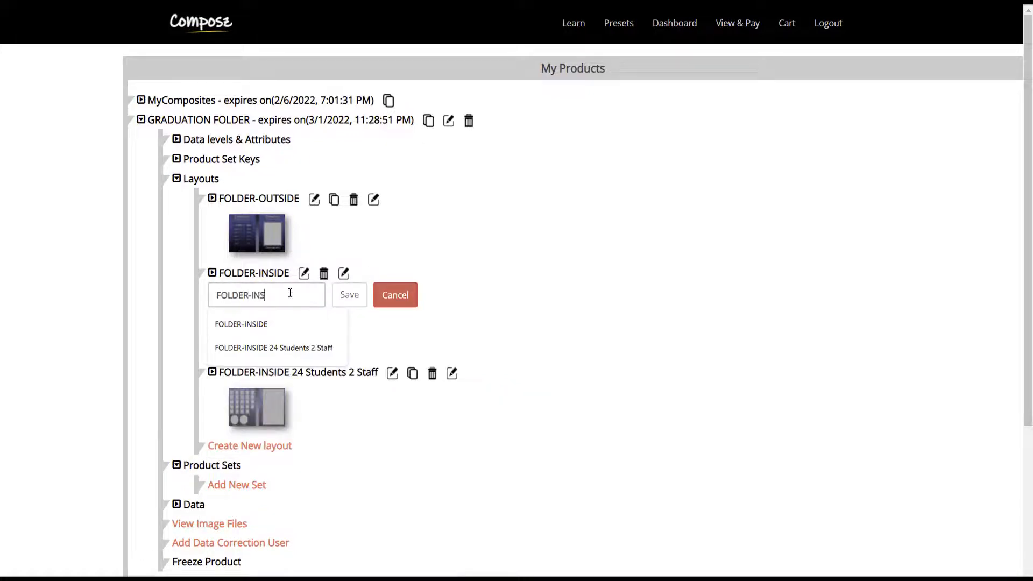
text(IDE 26 Stude)
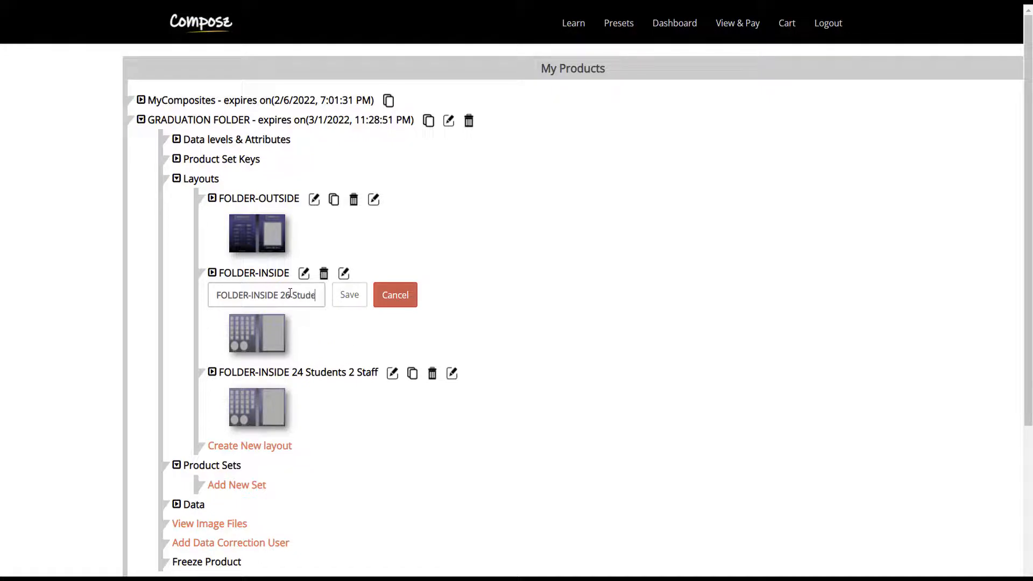
text(nts 3 Staff)
click(334, 295)
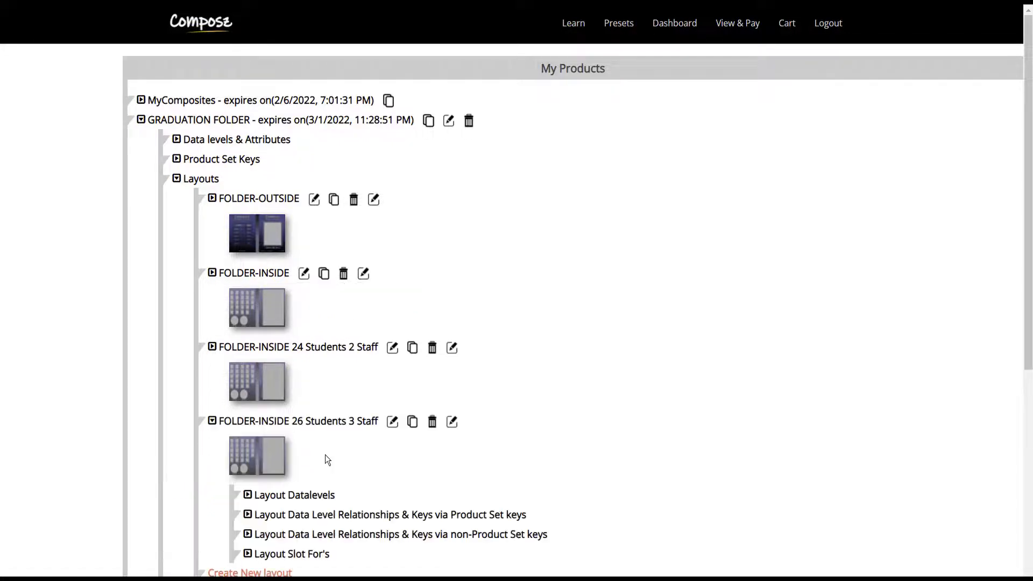
- Open the FOLDER-INSIDE 24 Students 2 Staff layout for editing and delete the last student image slot in the grid
click(392, 348)
click(388, 360)
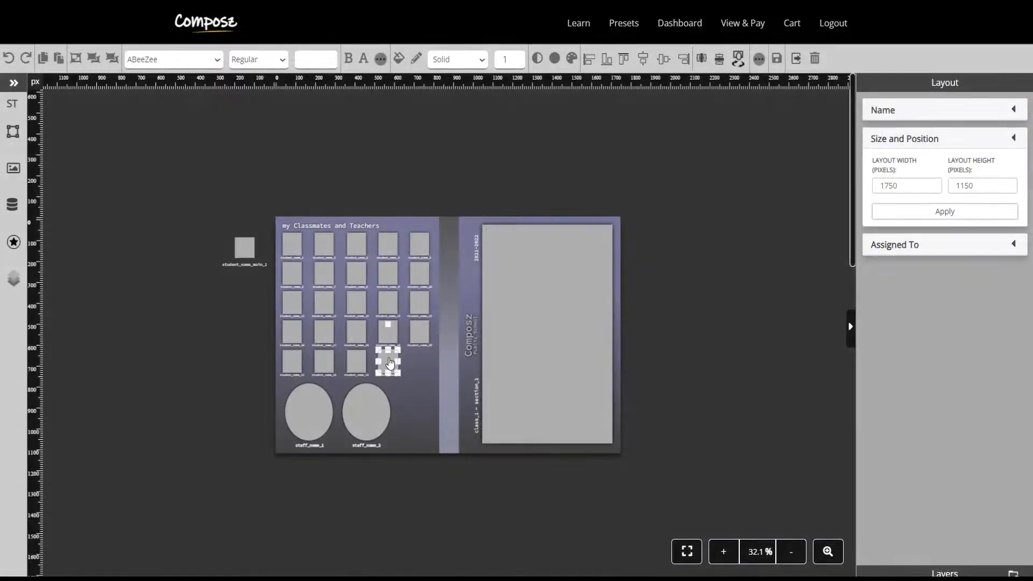
click(818, 58)
click(572, 42)
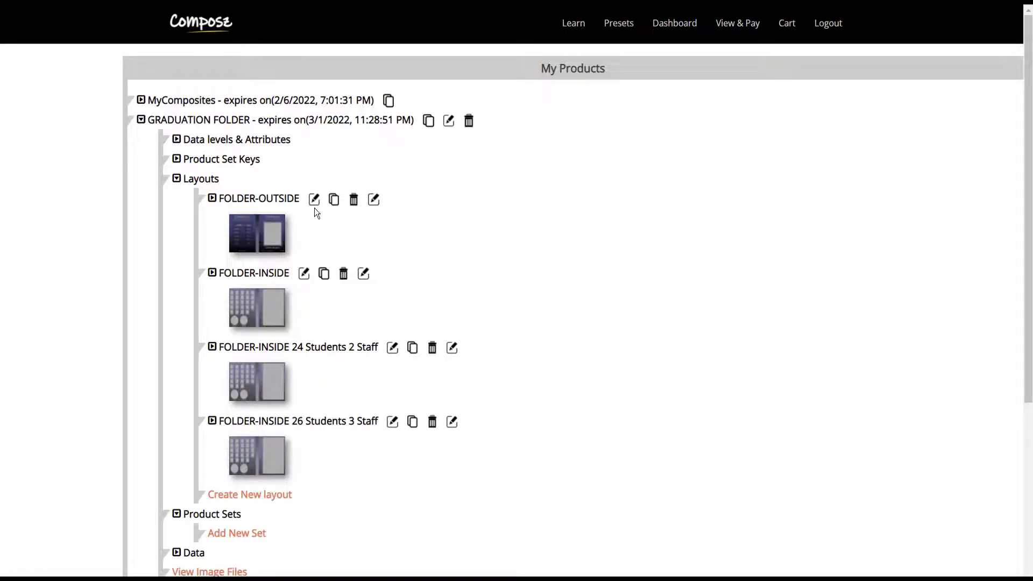
- Preview the FOLDER-OUTSIDE layout at full size and close the preview
click(264, 231)
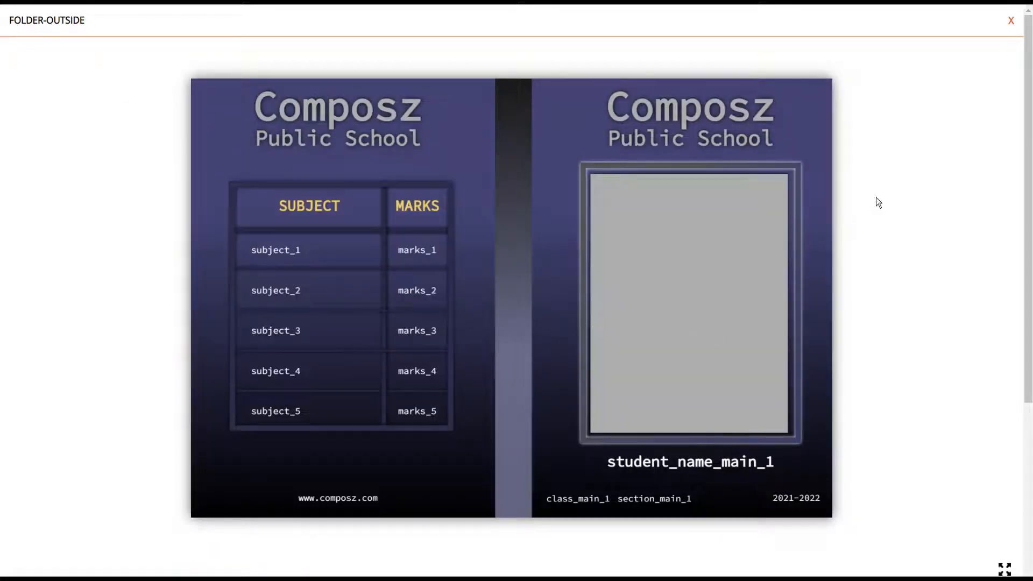
click(1011, 21)
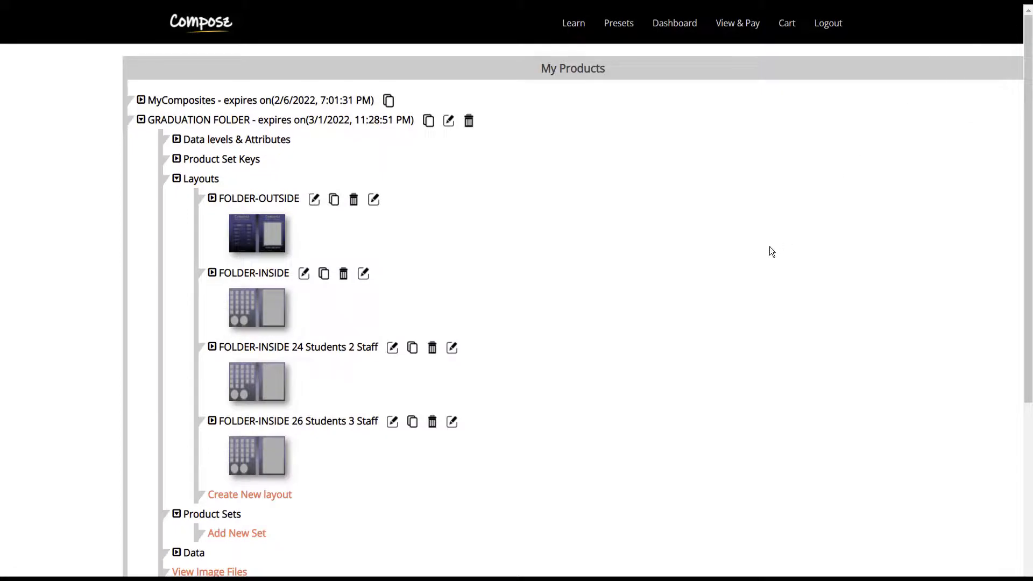
- Download the CSV data templates for the STUDENT, STAFF, CLASS and MARKS data levels
click(176, 218)
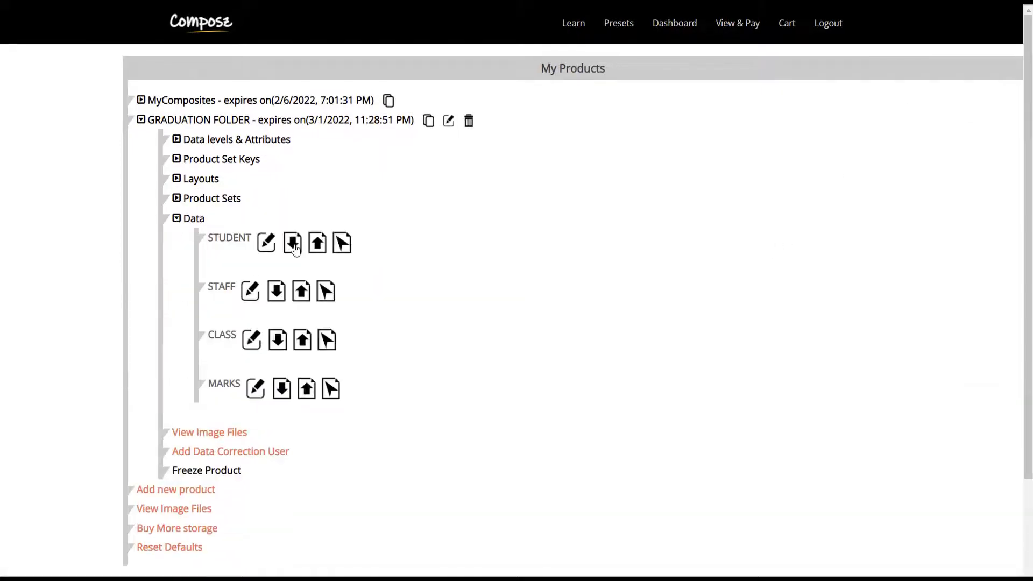
click(293, 244)
click(276, 291)
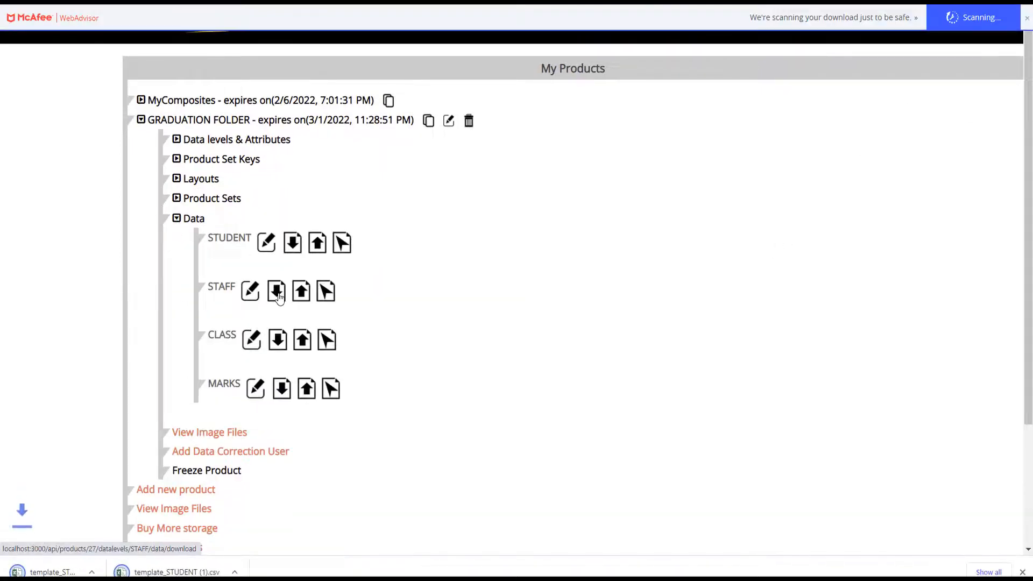
click(278, 339)
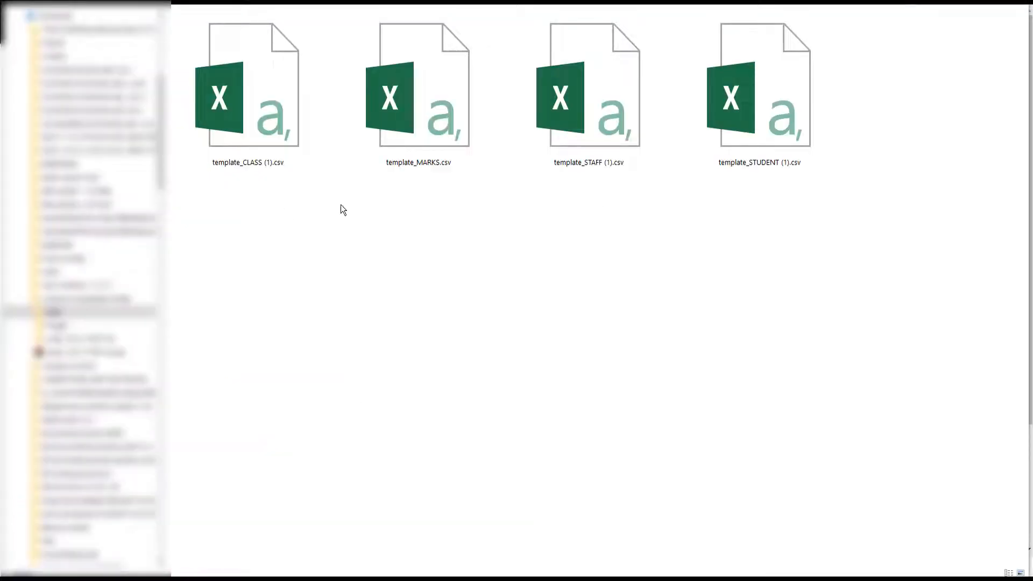
- Open template_STAFF (1).csv from the downloaded templates in Excel and fit the staff_image column to its heading
click(249, 125)
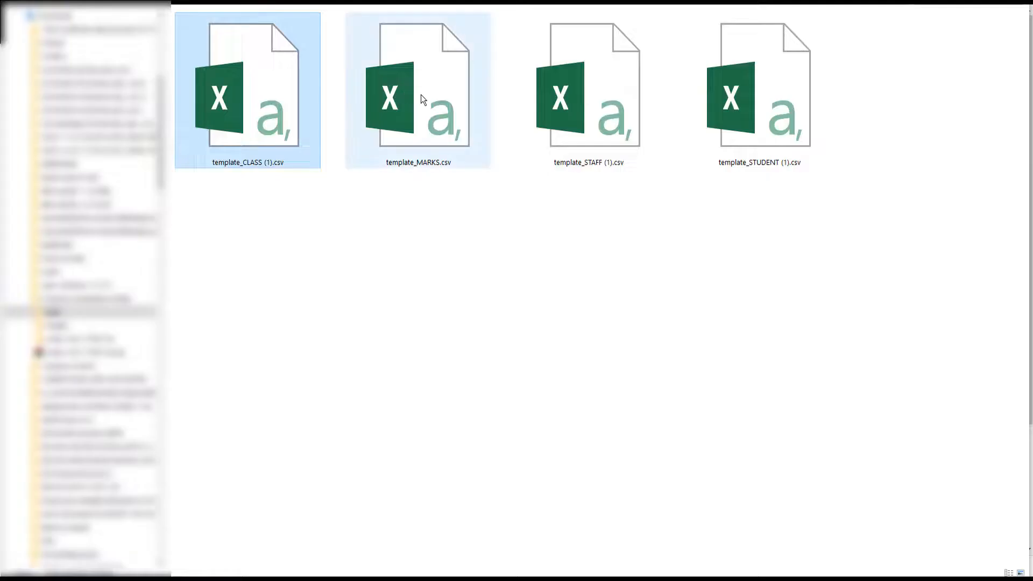
click(422, 99)
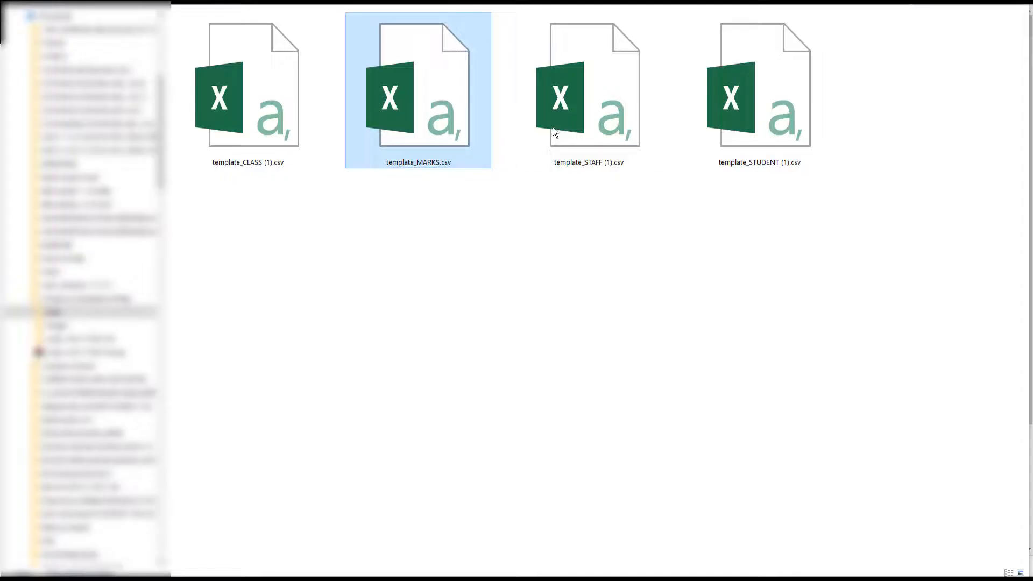
click(589, 121)
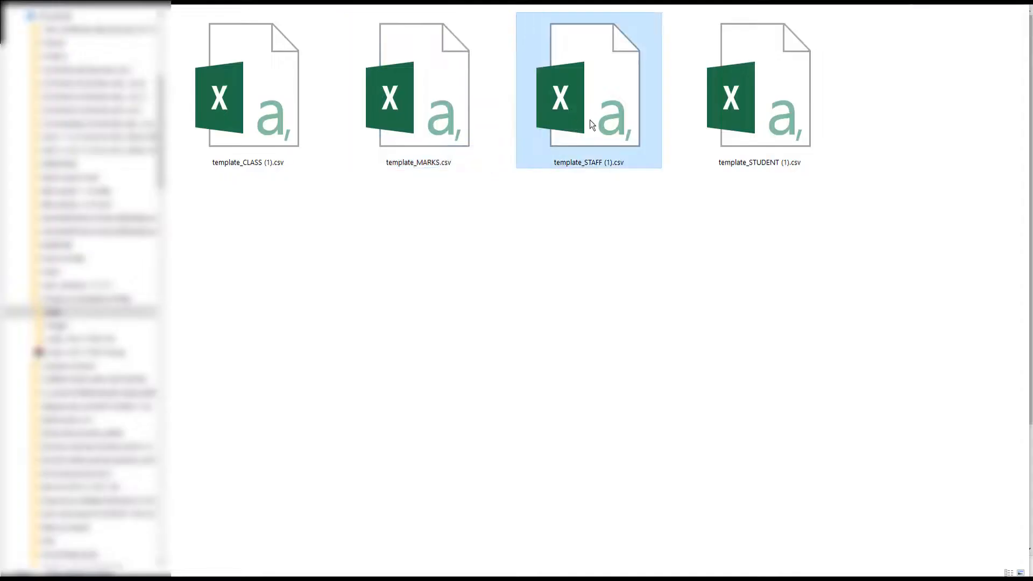
double_click(589, 120)
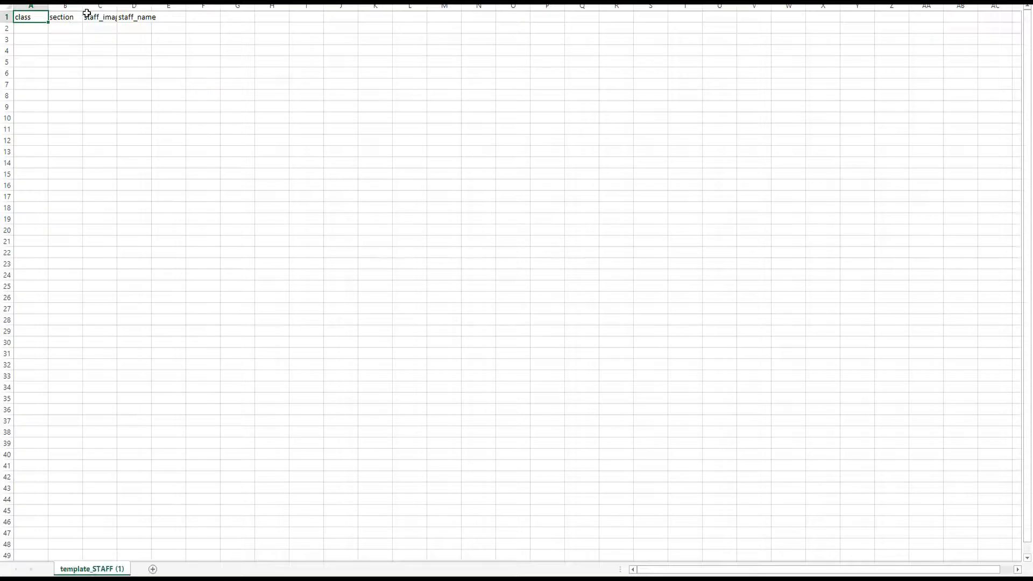
click(101, 6)
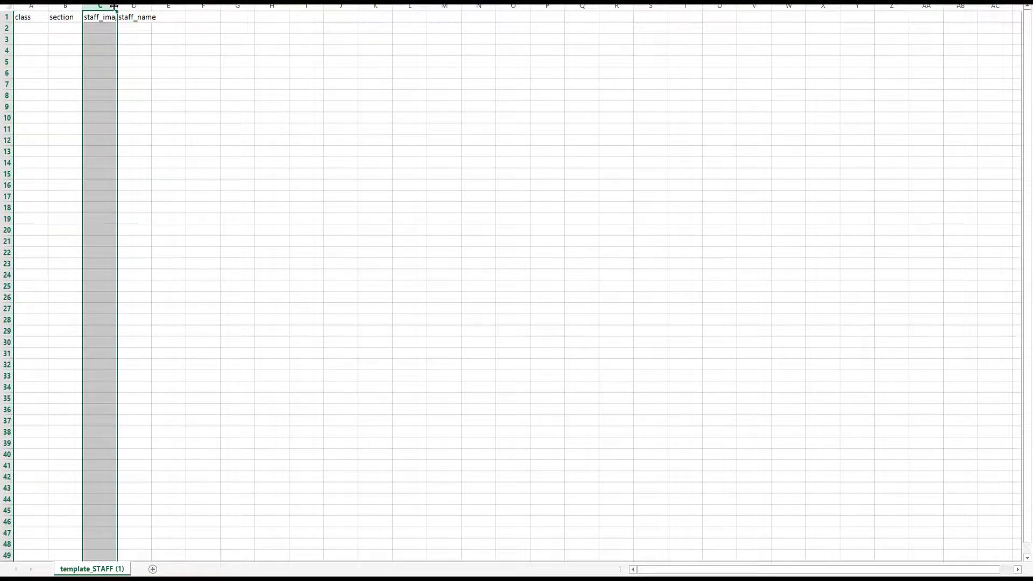
double_click(116, 6)
click(239, 60)
key(alt+Tab)
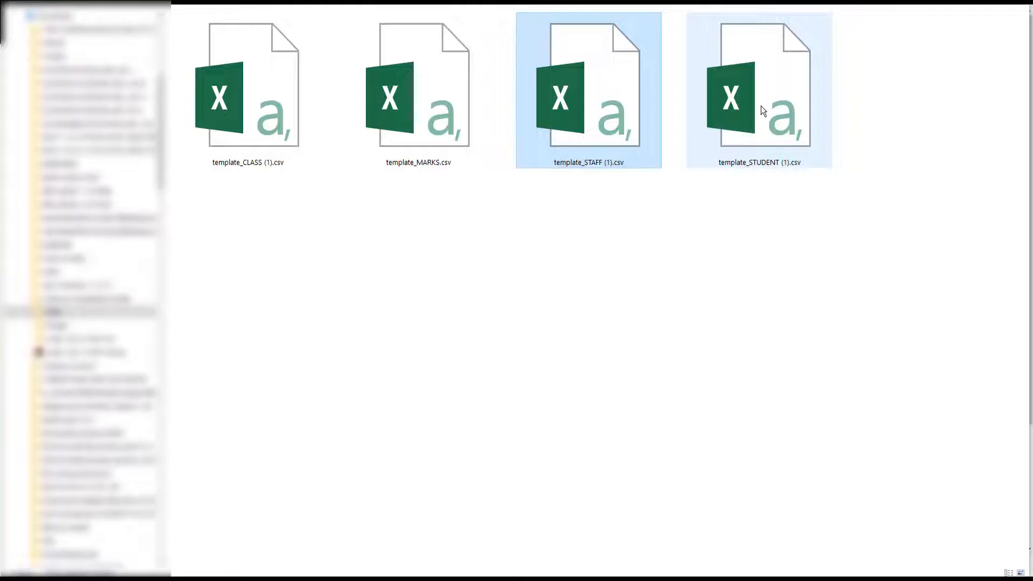
- Open template_STUDENT (1).csv and fit the grad_image, student_image and student_name columns to their headings
double_click(761, 106)
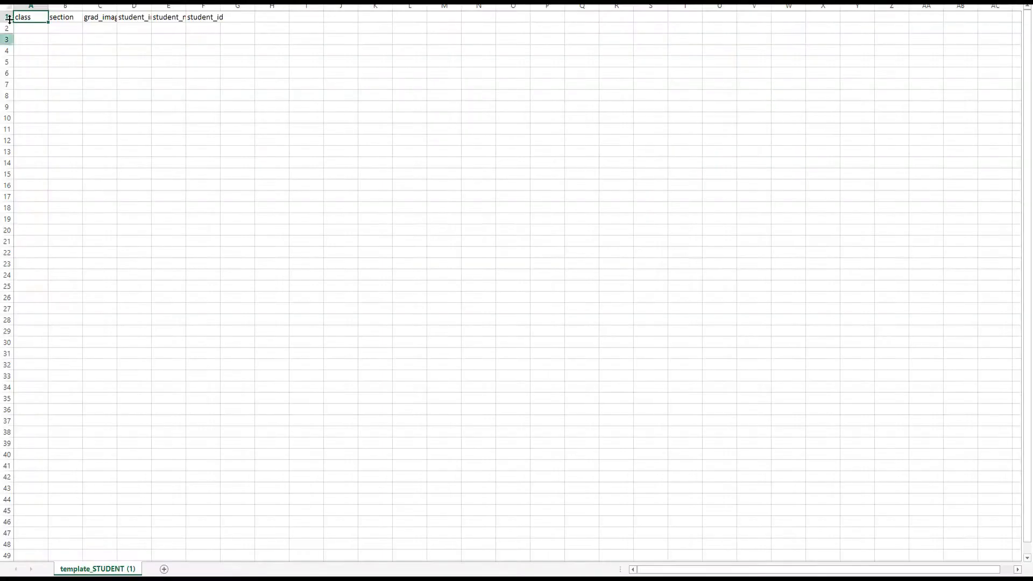
click(101, 6)
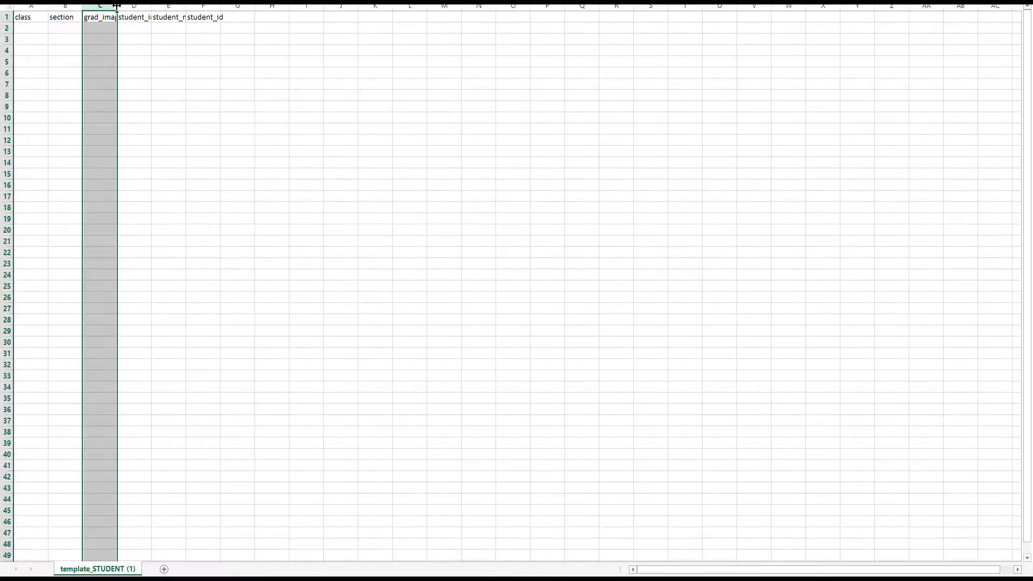
double_click(117, 6)
click(142, 5)
double_click(159, 6)
click(197, 5)
double_click(214, 6)
- Fill rows 2 to 26 of the student template with GRADE-X section A records, including image file names, student names and IDs
click(213, 54)
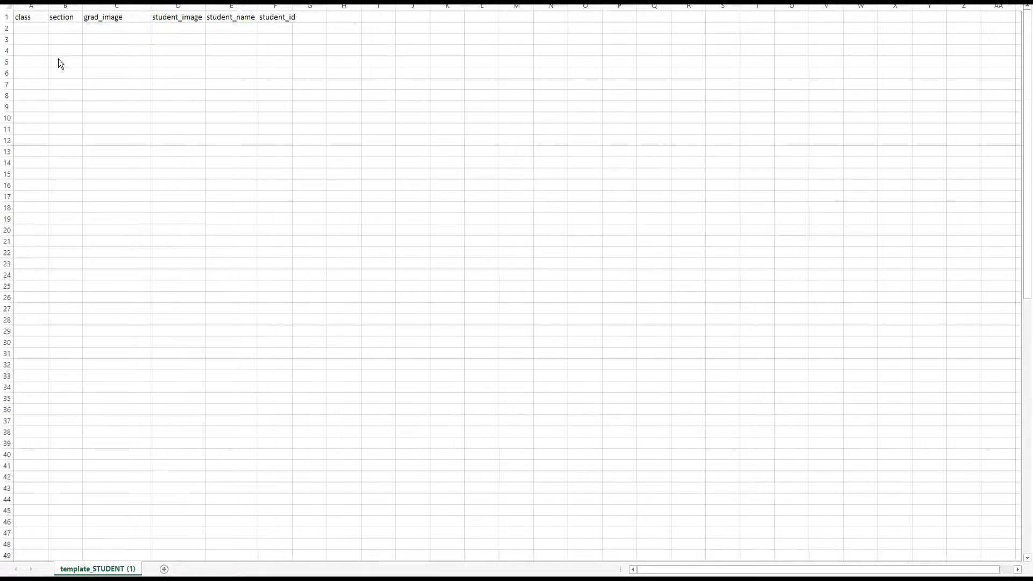
text(GRADE-X	A	Alan-Grad.png	Alan.png	ALAN	X-A-001 GRADE-X	A	Angelina-Grad.png	Angelina.png	ANGELINA	X-A-002 GRADE-X	A	Barbara-Grad.png	Barbara.png	BARBARA	X-A-003 GRADE-X	A	Bret-Grad.png	Bret.png	BRET	X-A-004 GRADE-X	A	Callahan-Grad.png	Callahan.png	CALLAHAN	X-A-005 GRADE-X	A	Christie-Grad.png	Christie.png	CHRISTIE	X-A-006 GRADE-X	A	Cindy-Grad.png	Cindy.png	CINDY	X-A-007 GRADE-X	A	David-Grad.png	David.png	DAVID	X-A-008 GRADE-X	A	Deborah-Grad.png	Deborah.png	DEBORAH	X-A-009 GRADE-X	A	Elizabeth-Grad.png	Elizabeth.png	ELIZABETH	X-A-010 GRADE-X	A	Fiona-Grad.png	Fiona.png	FIONA	X-A-011 GRADE-X	A	Foster-Grad.png	Foster.png	FOSTER	X-A-012 GRADE-X	A	Frank-Grad.png	Frank.png	FRANK	X-A-013 GRADE-X	A	Fredrick-Grad.png	Fredrick.png	FREDRICK	X-A-014 GRADE-X	A	George-Grad.png	George.png	GEORGE	X-A-015 GRADE-X	A	Gracie-Grad.png	Gracie.png	GRACIE	X-A-016 GRADE-X	A	Jack-Grad.png	Jack.png	JACK	X-A-017 GRADE-X	A	Jennifer-Grad.png	Jennifer.png	JENNIFER	X-A-018 GRADE-X	A	Jill-Grad.png	Jill.png	JILL	X-A-019 GRADE-X	A	Kelly-Grad.png	Kelly.png	KELLY	X-A-020 GRADE-X	A	Laila-Grad.png	Laila.png	LAILA	X-A-021 GRADE-X	A	Ray-Grad.png	Ray.png	RAY	X-A-022 GRADE-X	A	Ryan-Grad.png	Ryan.png	RYAN	X-A-023 GRADE-X	A	Sam-Grad.png	Sam.png	SAM	X-A-024 GRADE-X	A	Tamara-Grad.png	Tamara.png	TAMARA	X-A-025)
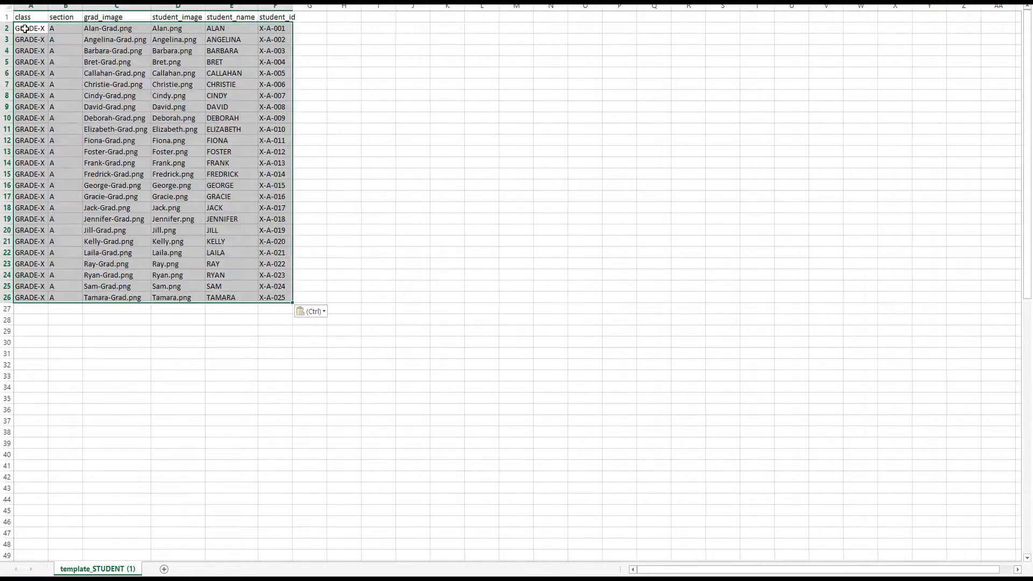
click(206, 320)
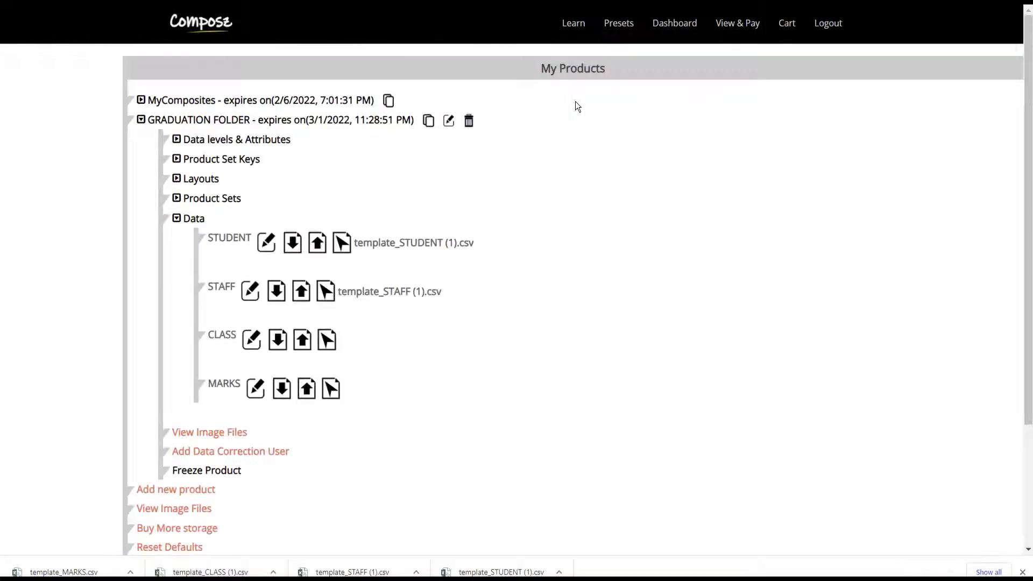
- In Composz, upload template_CLASS (1).csv as the CLASS data and template_MARKS.csv as the MARKS data
click(624, 38)
click(324, 338)
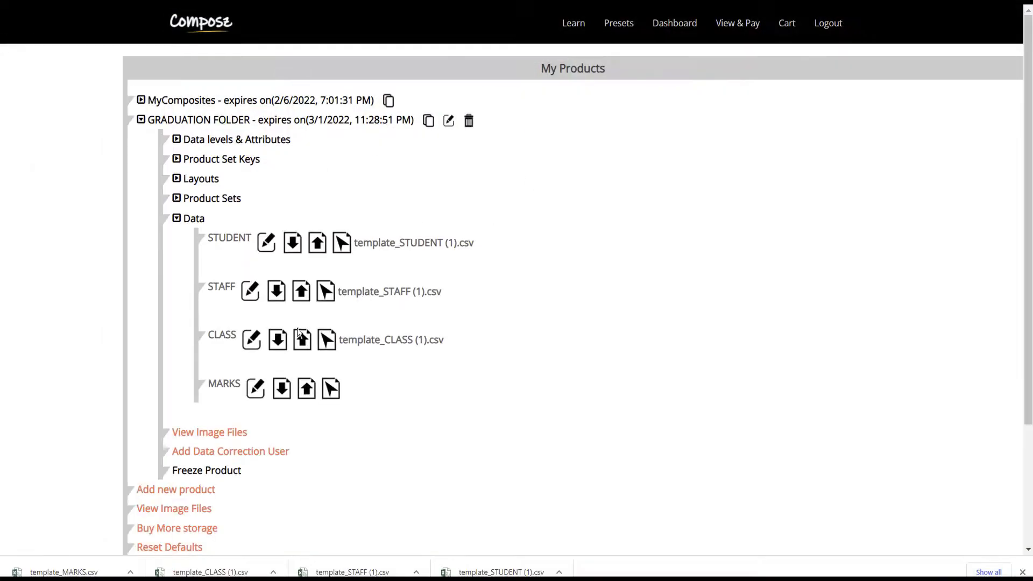
click(330, 388)
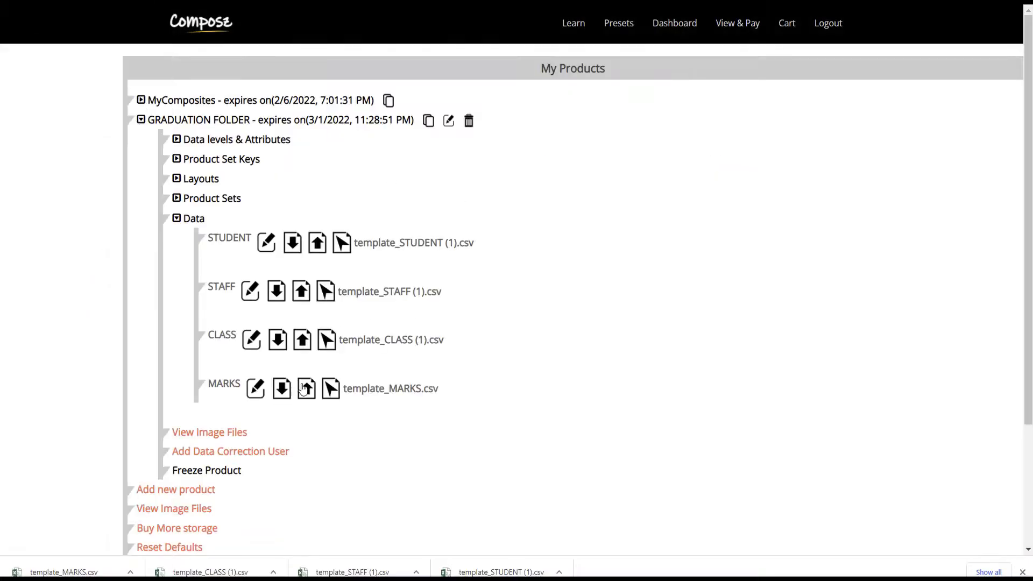
key(Return)
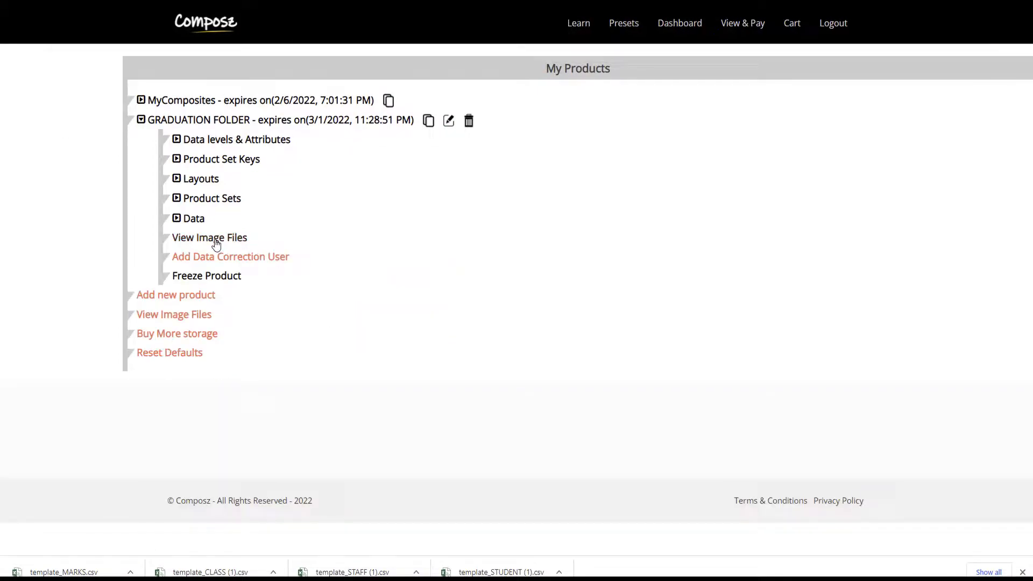
- Upload all the student, graduate, staff and graduation-group PNG images to the GRADUATION FOLDER product's images folder
click(215, 237)
click(111, 109)
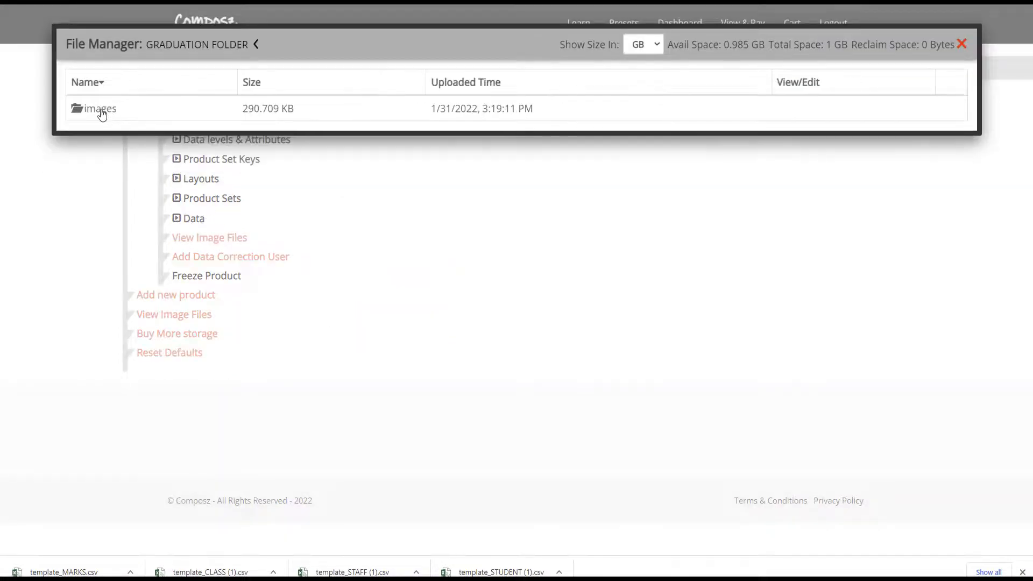
click(97, 111)
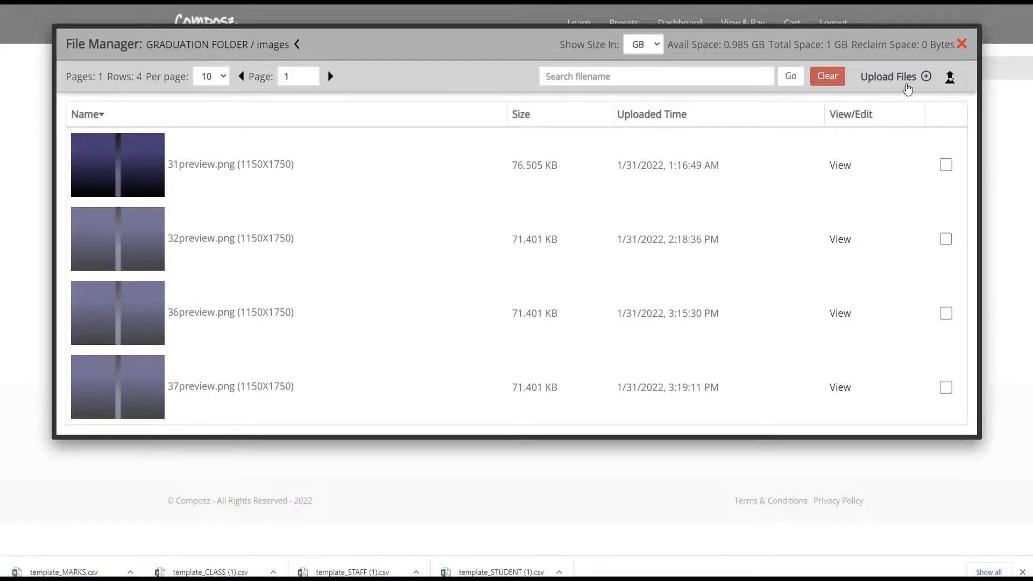
click(925, 77)
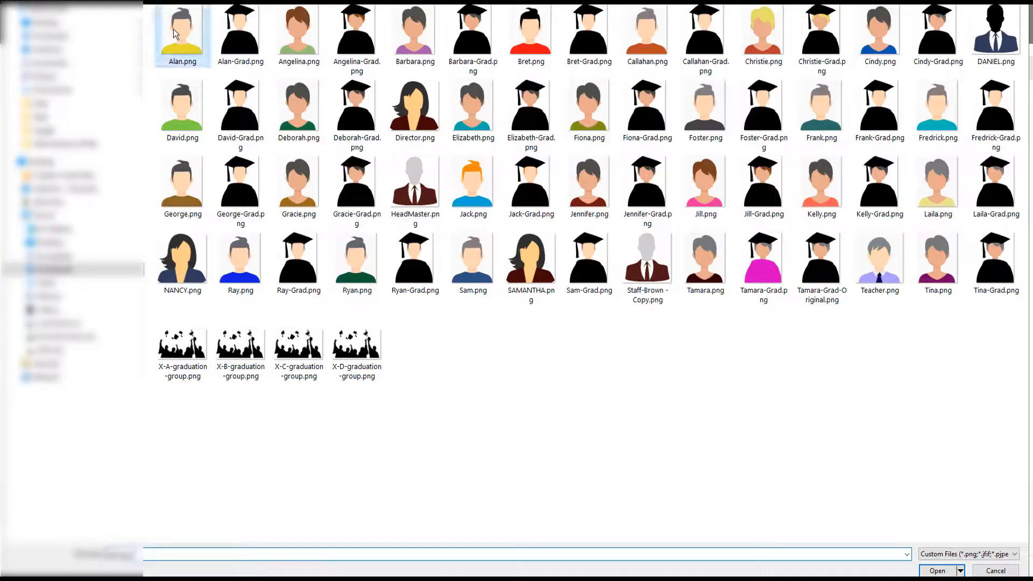
shift+click(360, 351)
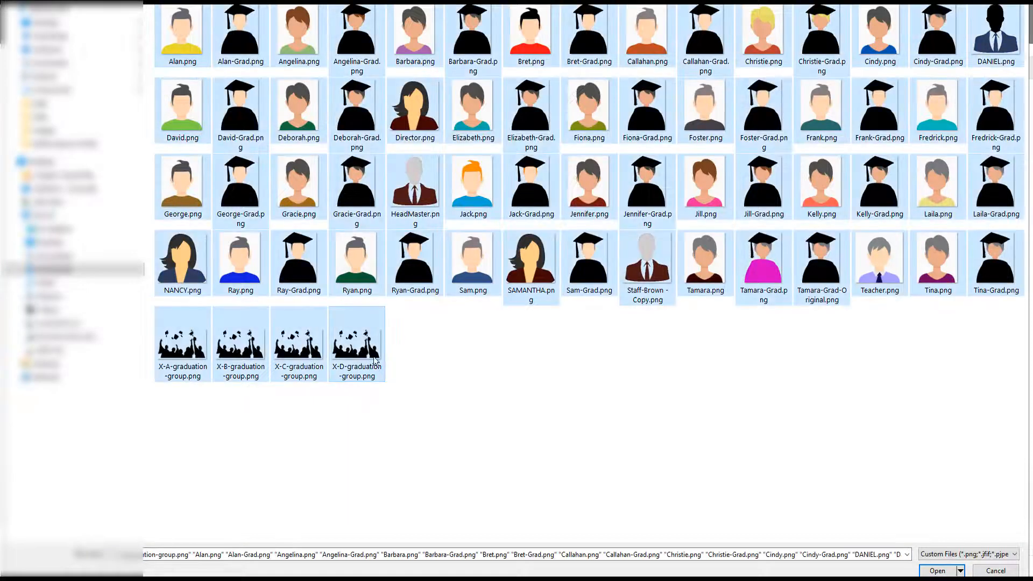
click(937, 570)
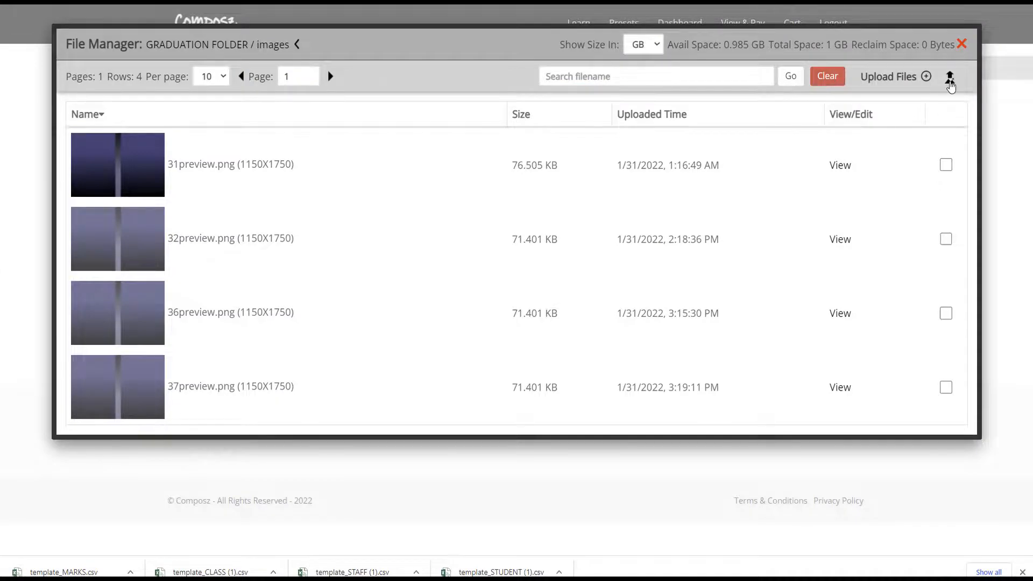
scroll(572, 295, down, 8)
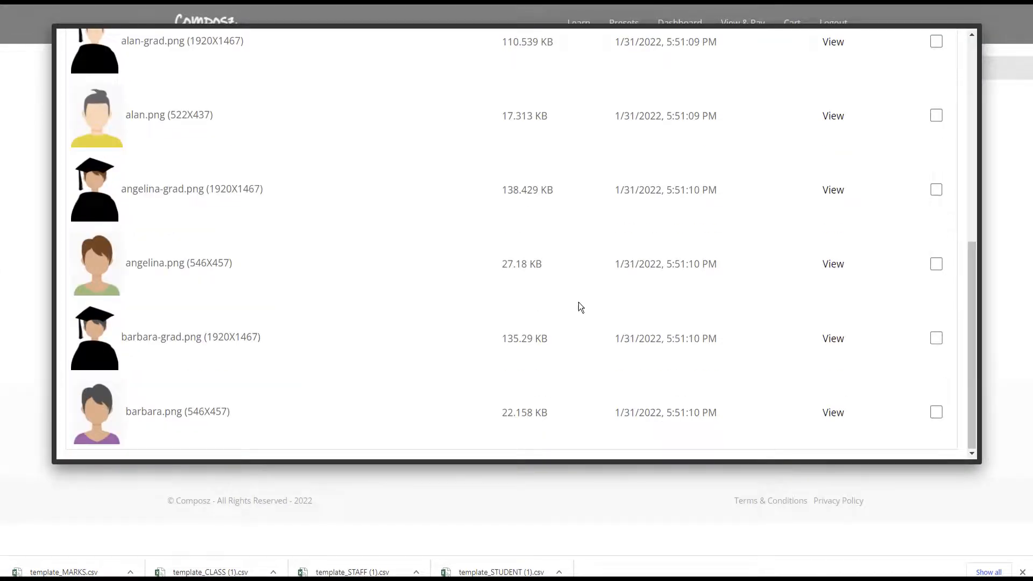
- Close the file manager and create a product set named GRADE-X - A in the GRADUATION FOLDER product
click(950, 46)
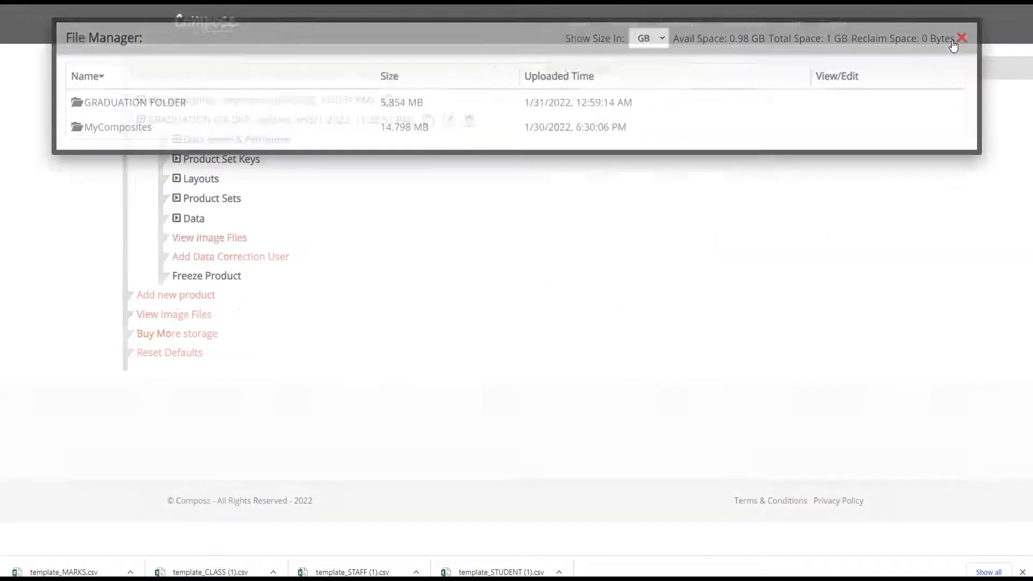
click(177, 199)
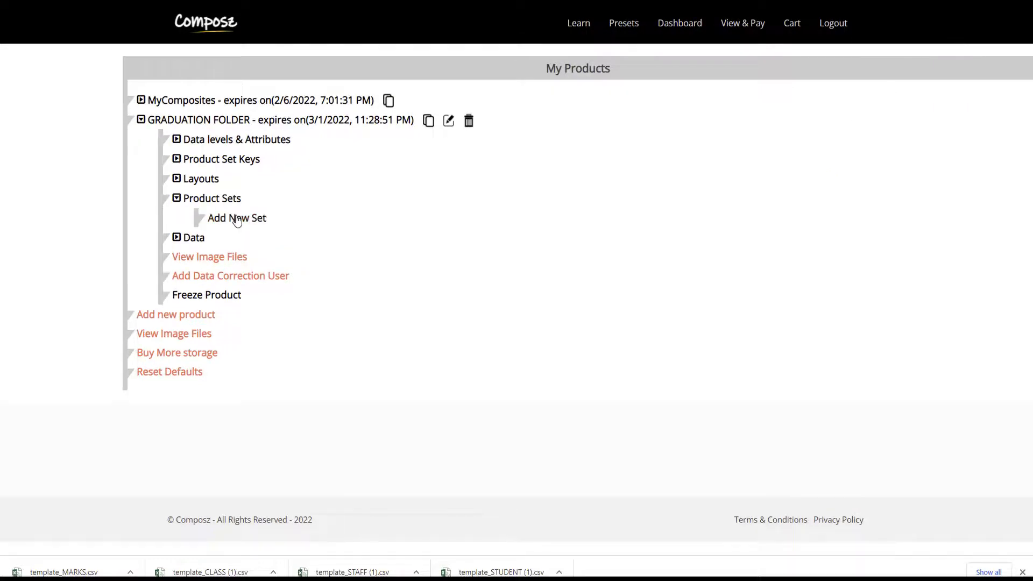
click(236, 217)
click(449, 103)
text(GRADE-X)
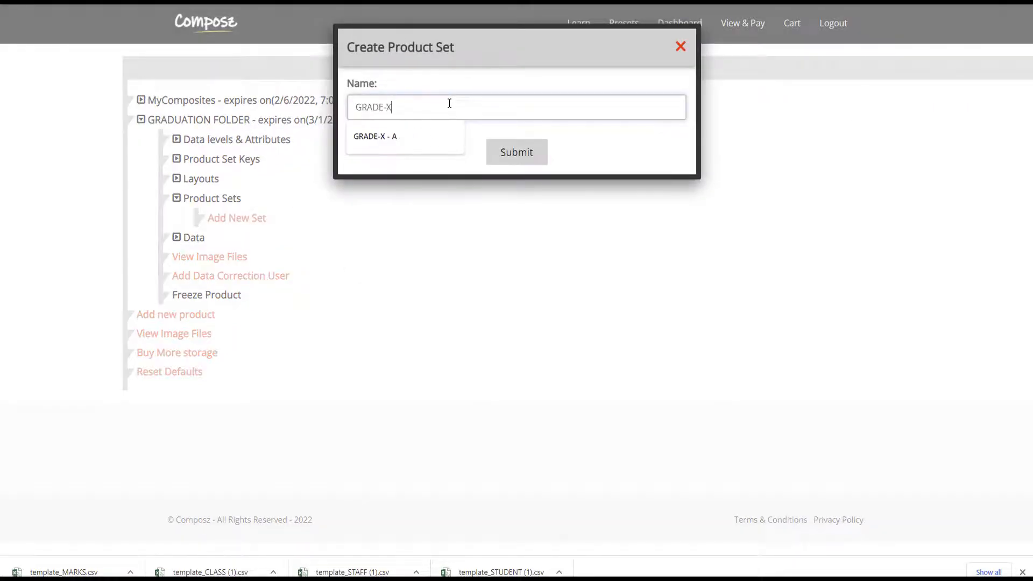
text( - A)
click(526, 154)
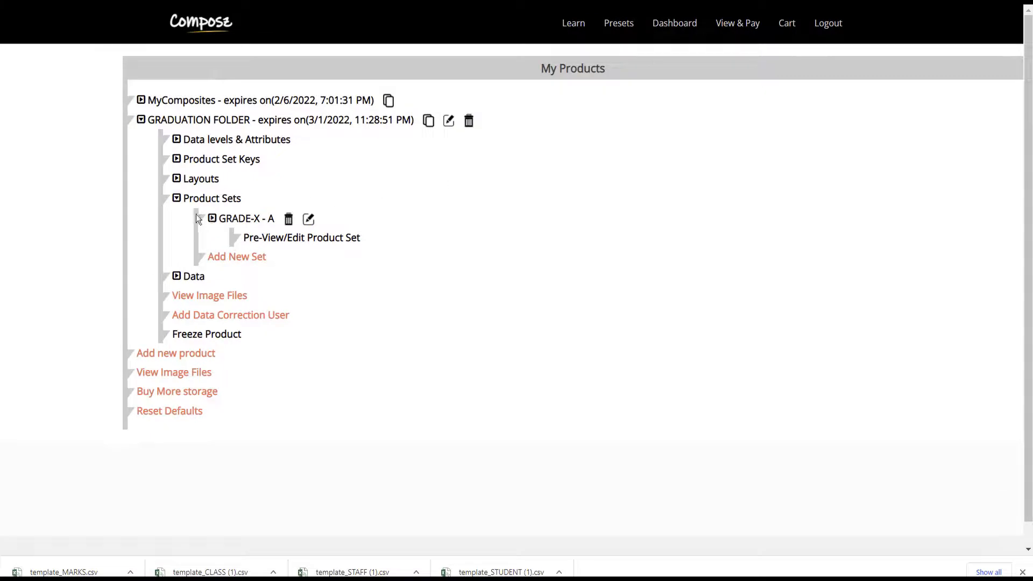
- Set the GRADE-X - A product set's key values to GRADE-X for class and A for section
click(212, 218)
click(247, 238)
click(742, 260)
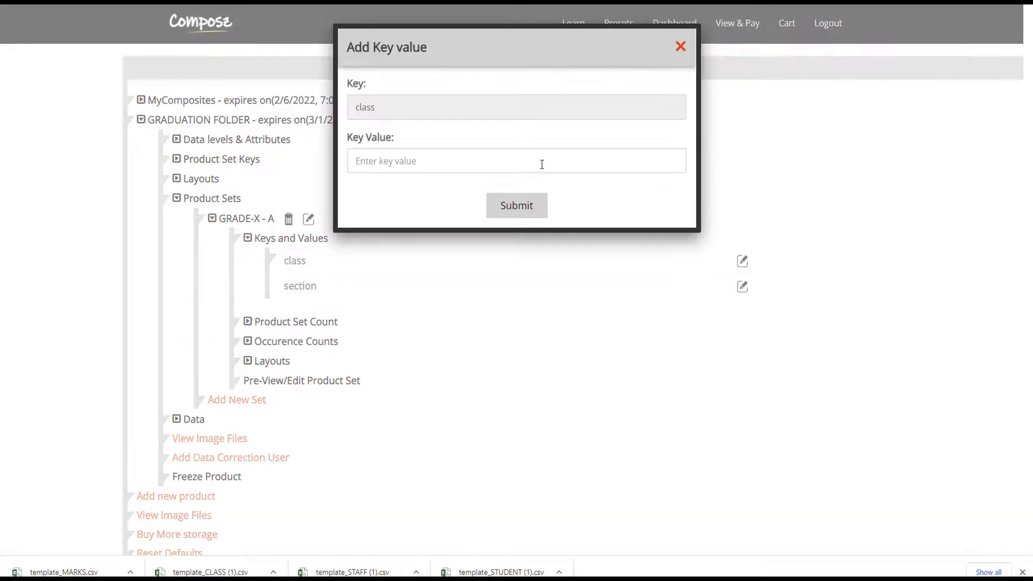
click(542, 164)
text(GRADE-X)
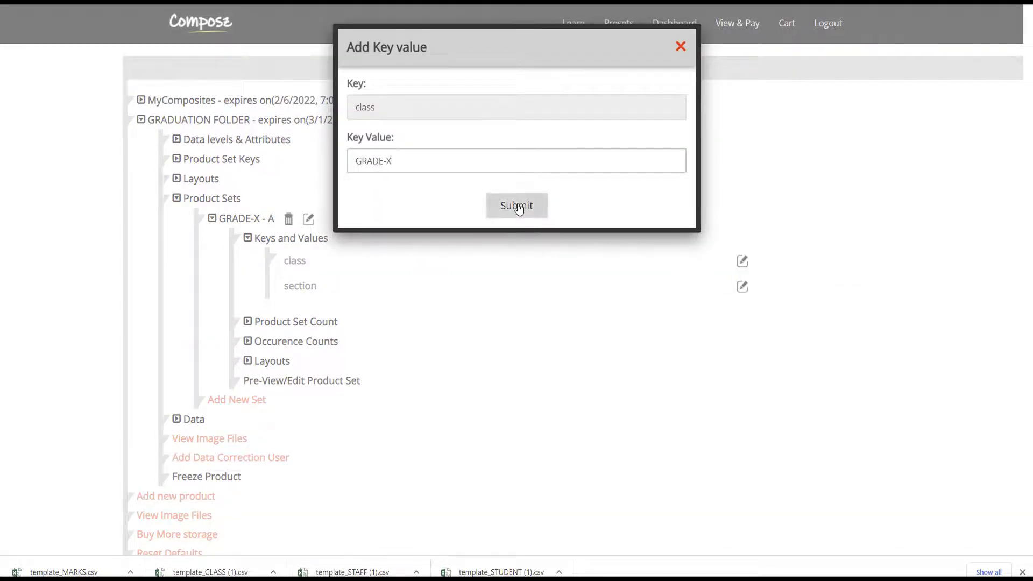
click(518, 208)
click(826, 286)
click(491, 159)
text(A)
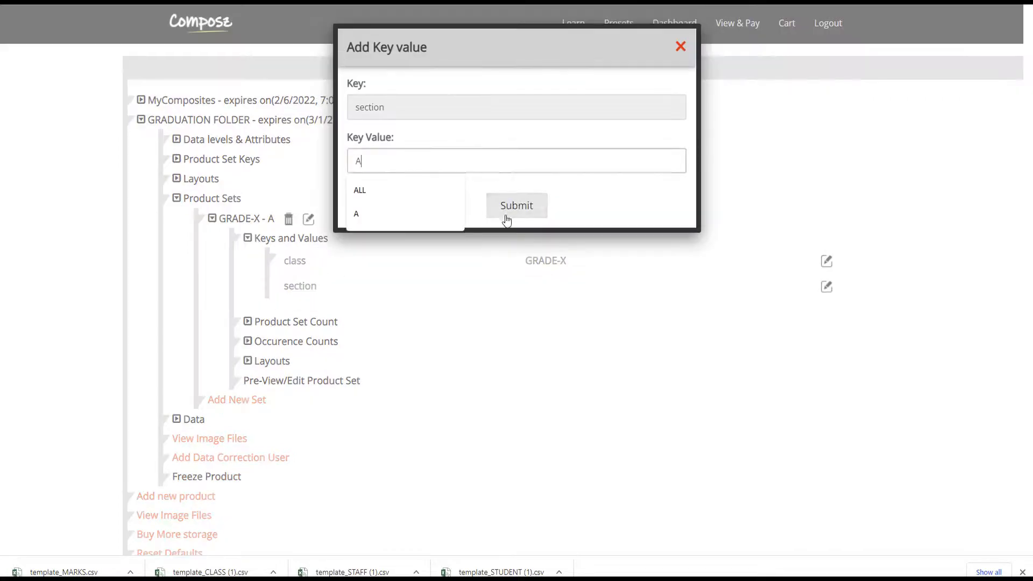
click(506, 216)
- Set the STUDENT product set count of GRADE-X - A to 25
click(248, 321)
click(800, 344)
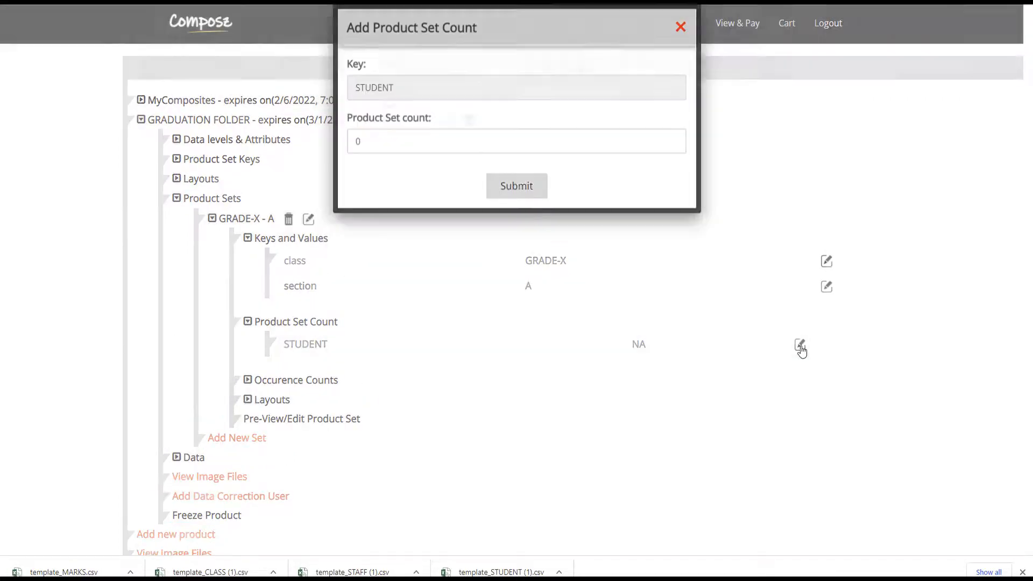
click(445, 161)
click(514, 205)
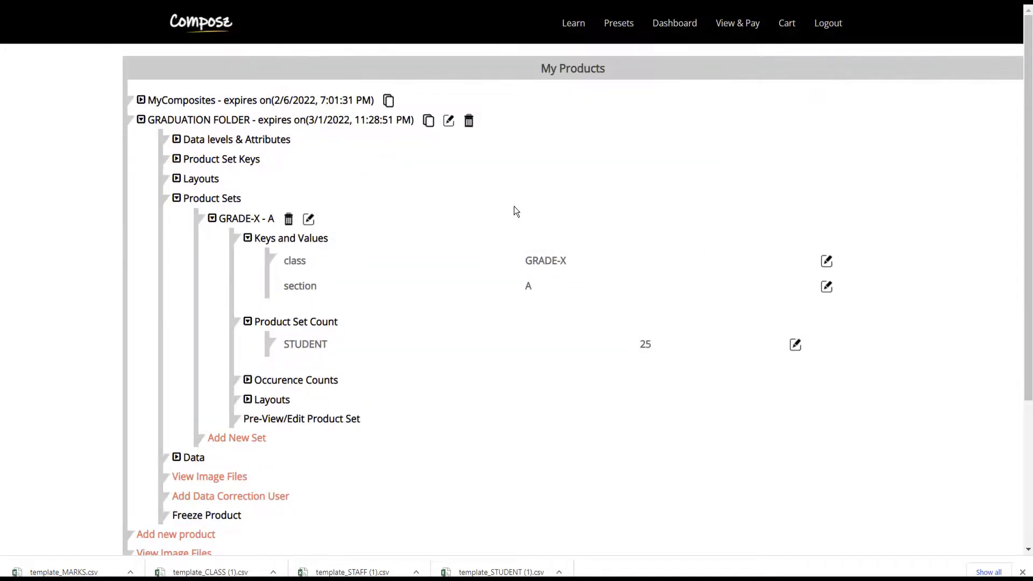
- Set the page 1 occurrence counts of GRADE-X - A to 1 for STUDENT and 5 for MARKS
click(247, 379)
click(284, 399)
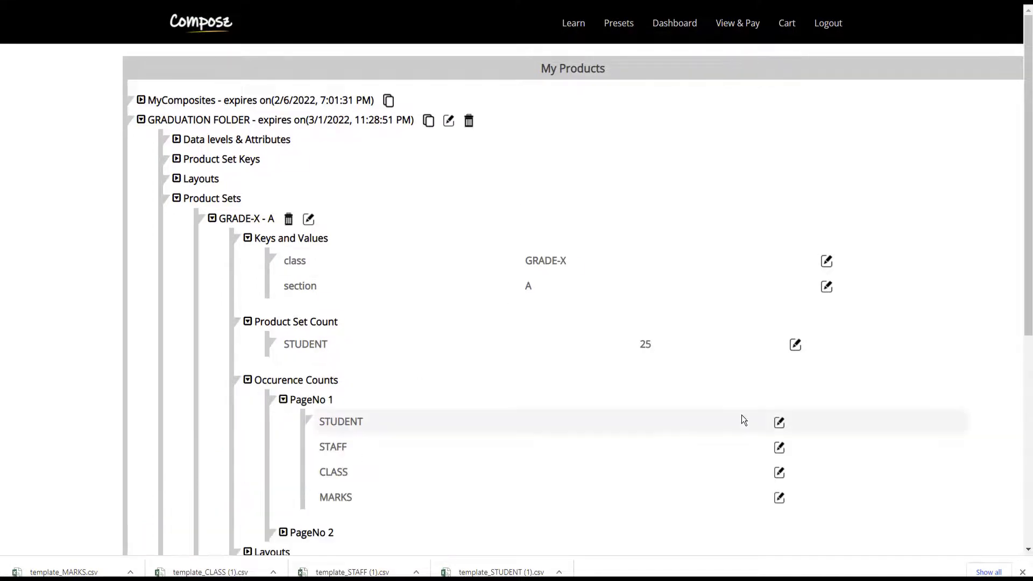
click(779, 422)
click(425, 154)
text(1)
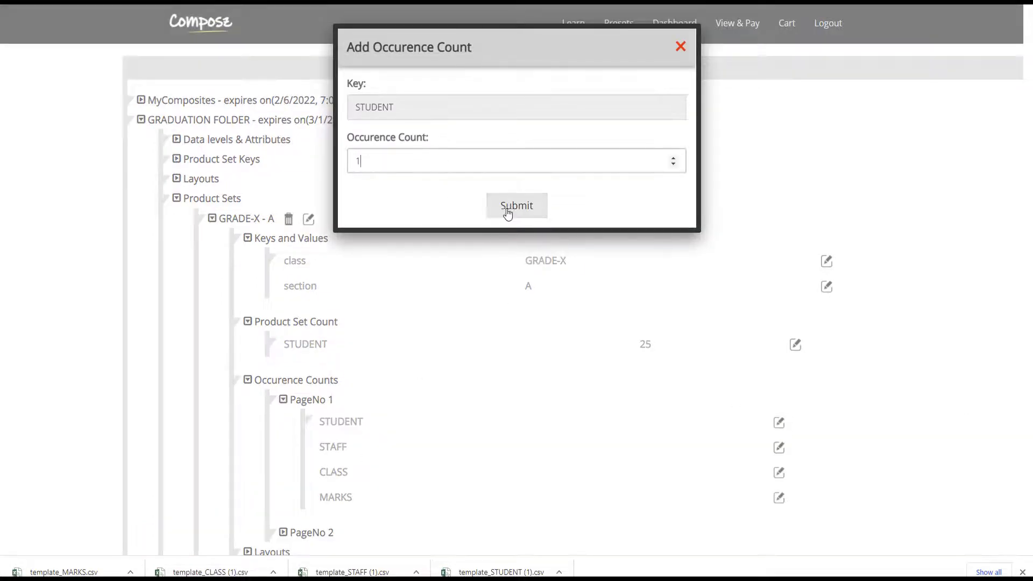
click(511, 196)
click(791, 497)
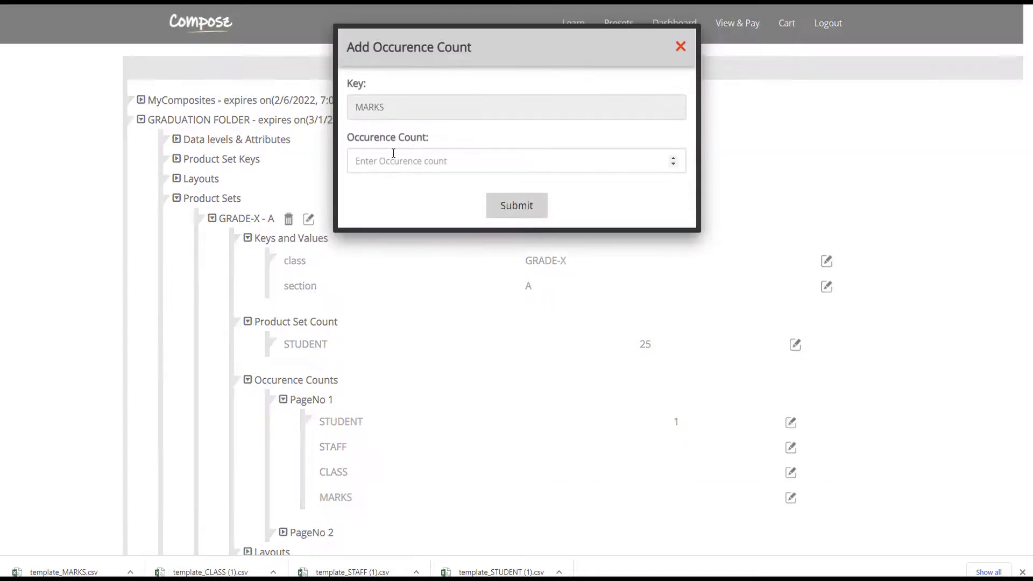
click(391, 160)
text(5)
click(516, 205)
- Set the page 2 occurrence counts of GRADE-X - A to 25 for STUDENT, 2 for STAFF and 1 for CLASS
click(284, 532)
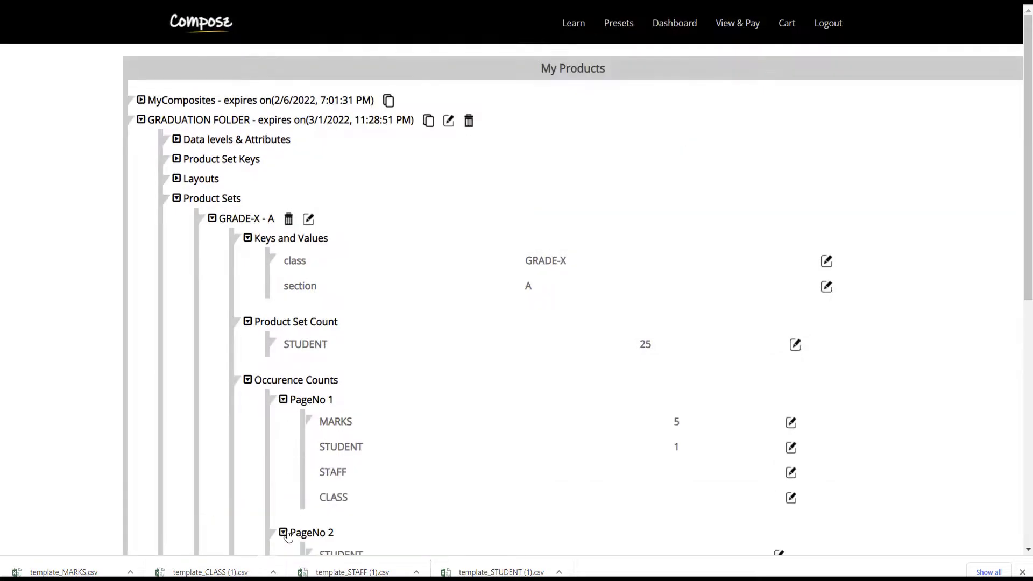
scroll(453, 469, down, 4)
click(779, 338)
click(376, 161)
text(25)
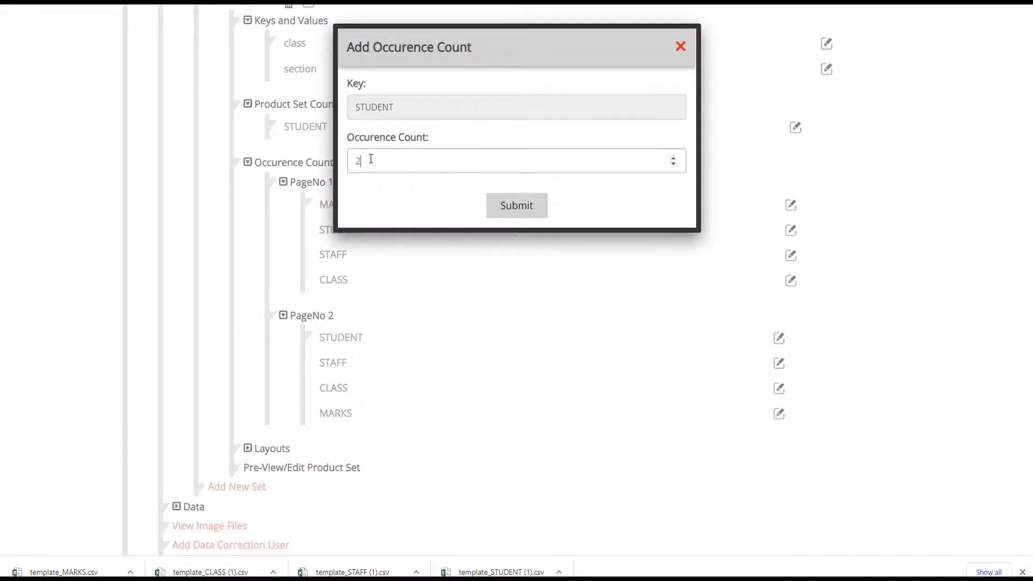
click(522, 206)
click(801, 363)
click(378, 162)
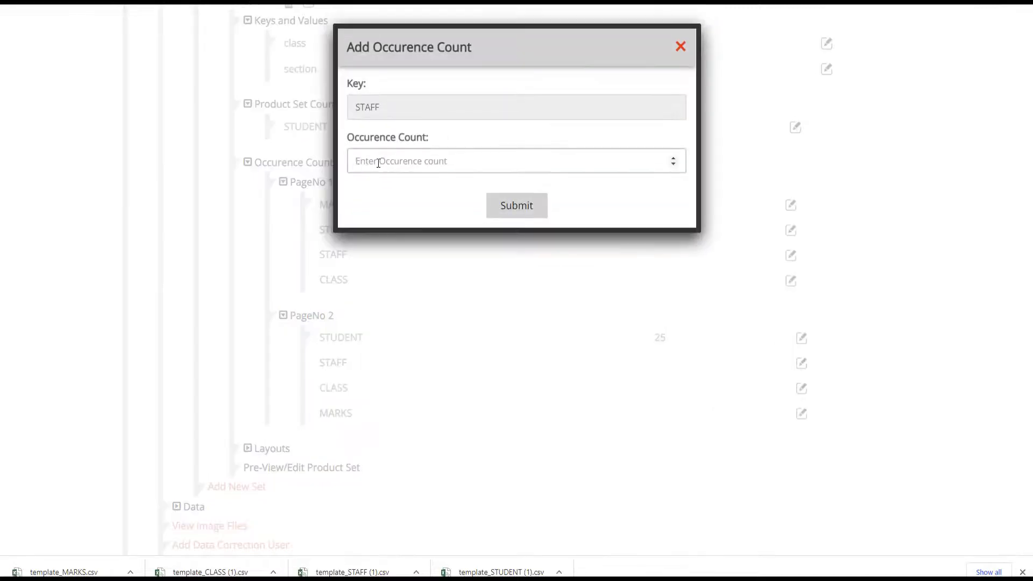
text(1)
click(514, 206)
click(801, 388)
click(415, 162)
text(1)
click(530, 205)
- Assign the FOLDER-OUTSIDE layout to page 1 of the GRADE-X - A product set
click(248, 449)
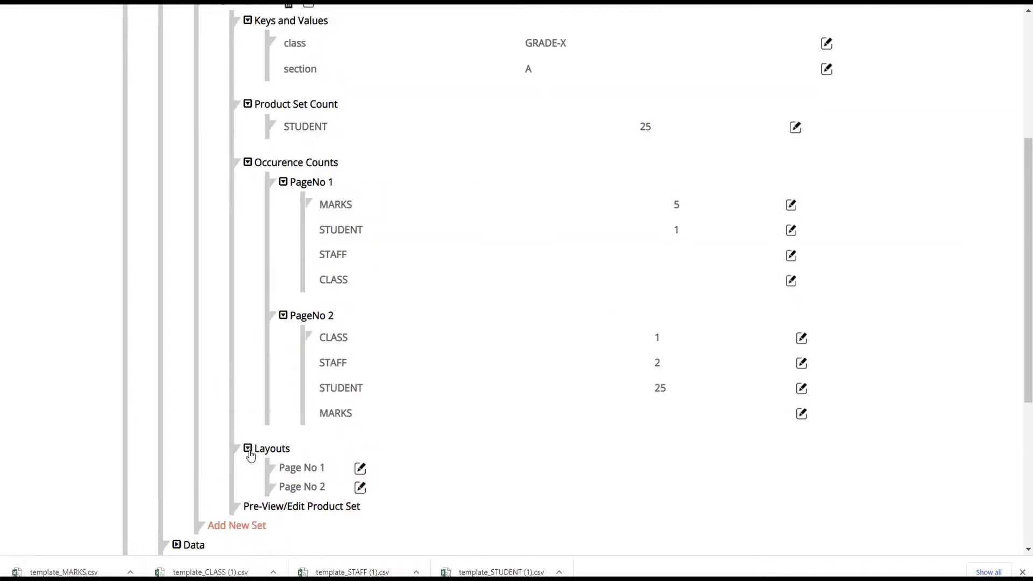
click(340, 469)
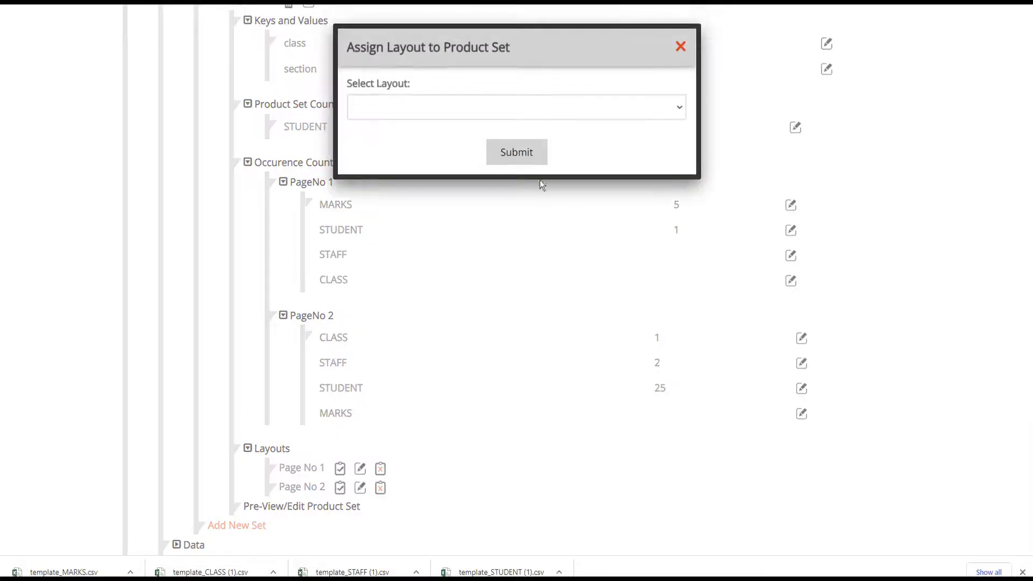
click(549, 104)
click(400, 137)
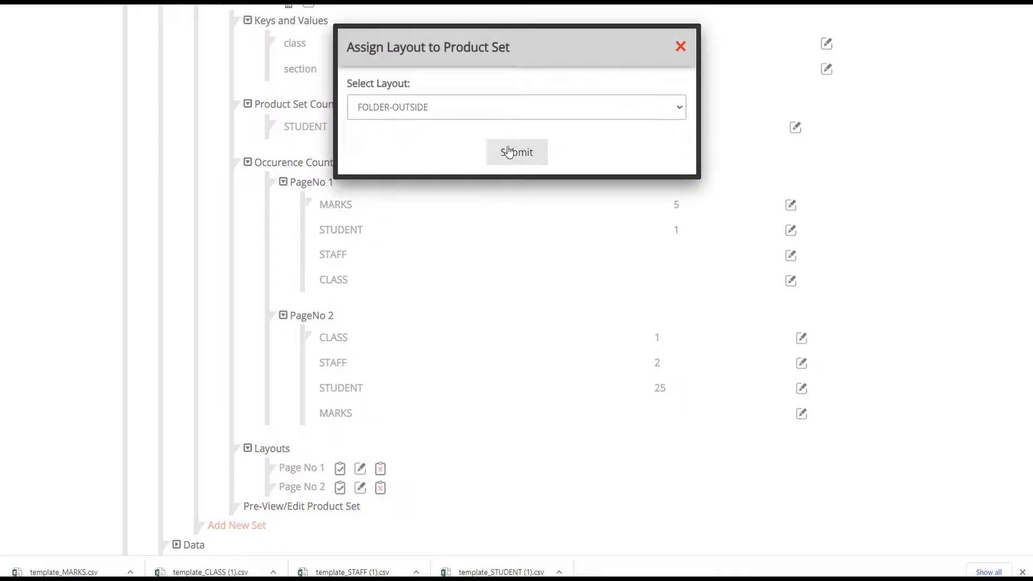
click(508, 152)
- Assign the FOLDER-INSIDE layout to page 2 of the GRADE-X - A product set
scroll(382, 435, down, 6)
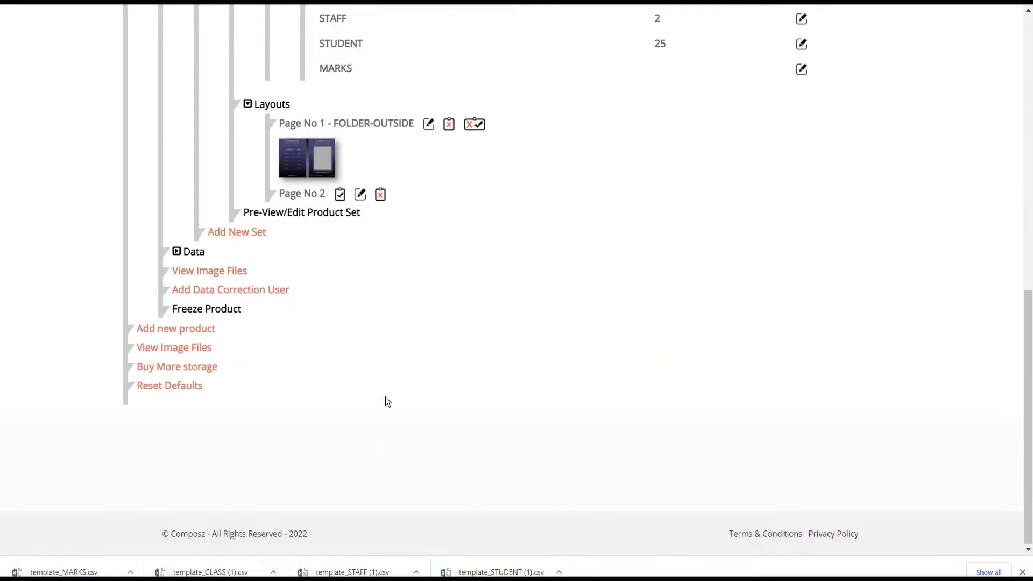
click(339, 195)
click(506, 108)
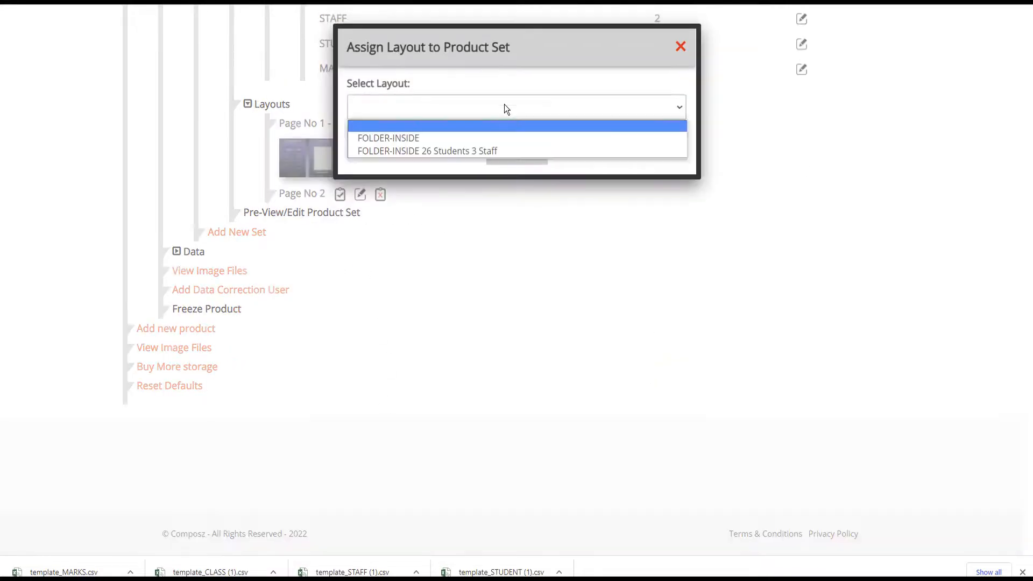
click(409, 138)
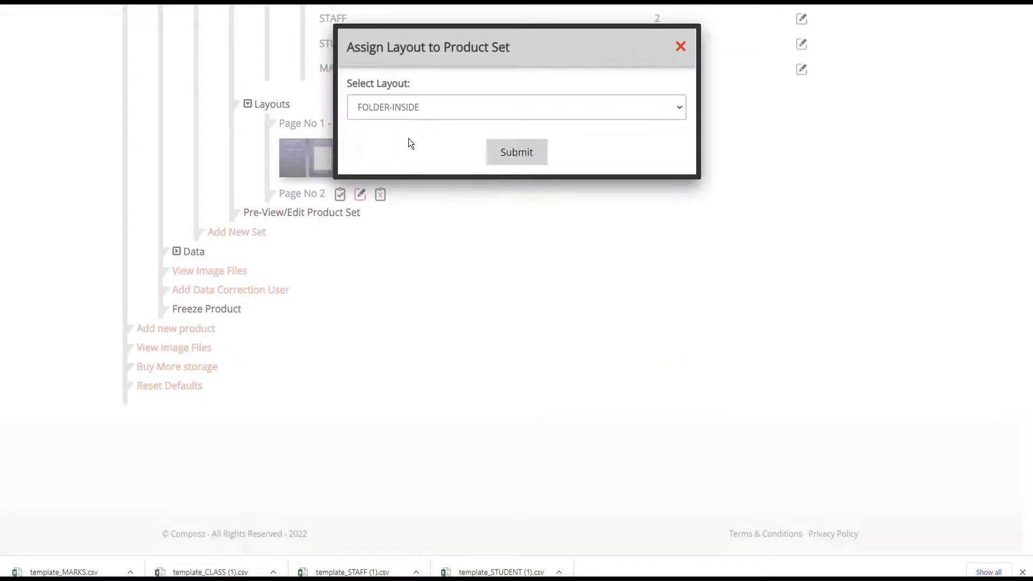
click(529, 155)
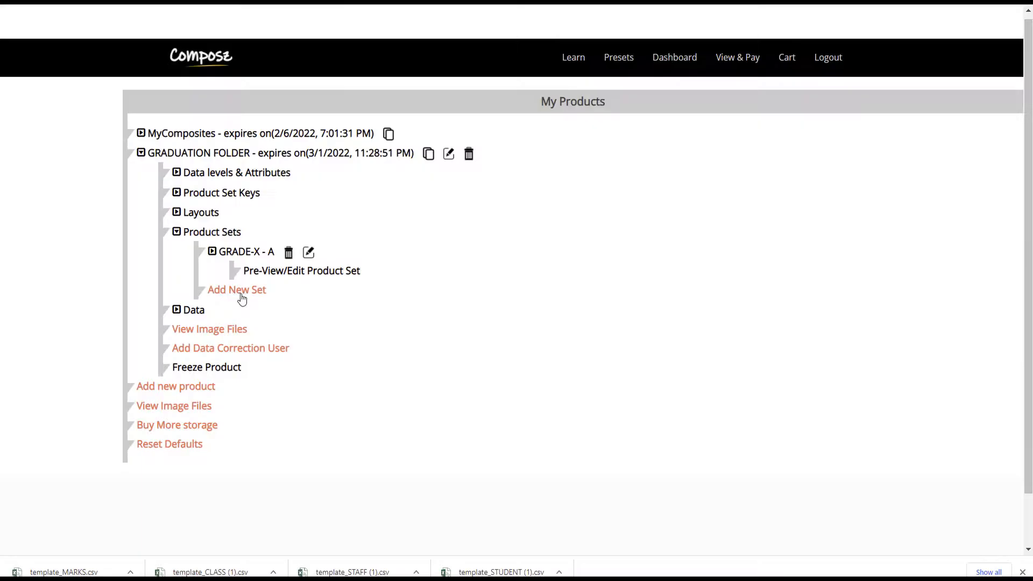
- Add two more product sets named GRADE-X - B and GRADE-X - C
click(240, 292)
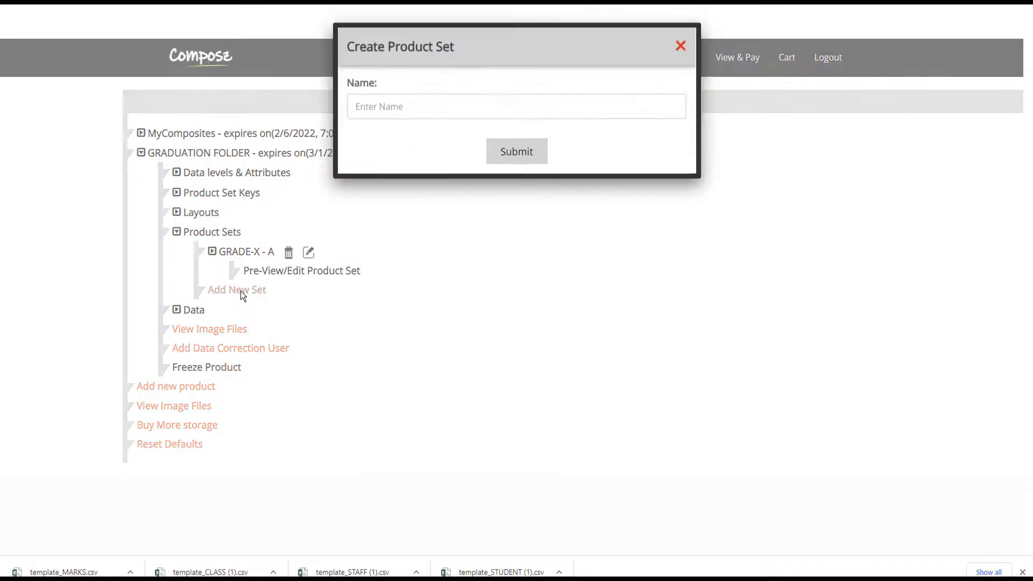
click(454, 108)
text(GRADE-X - )
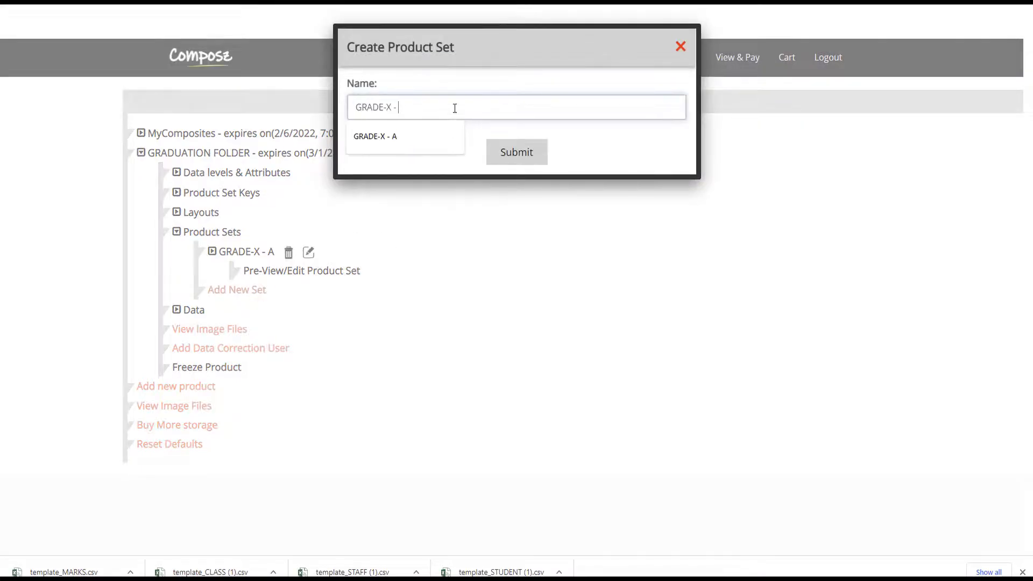
text(B)
key(Return)
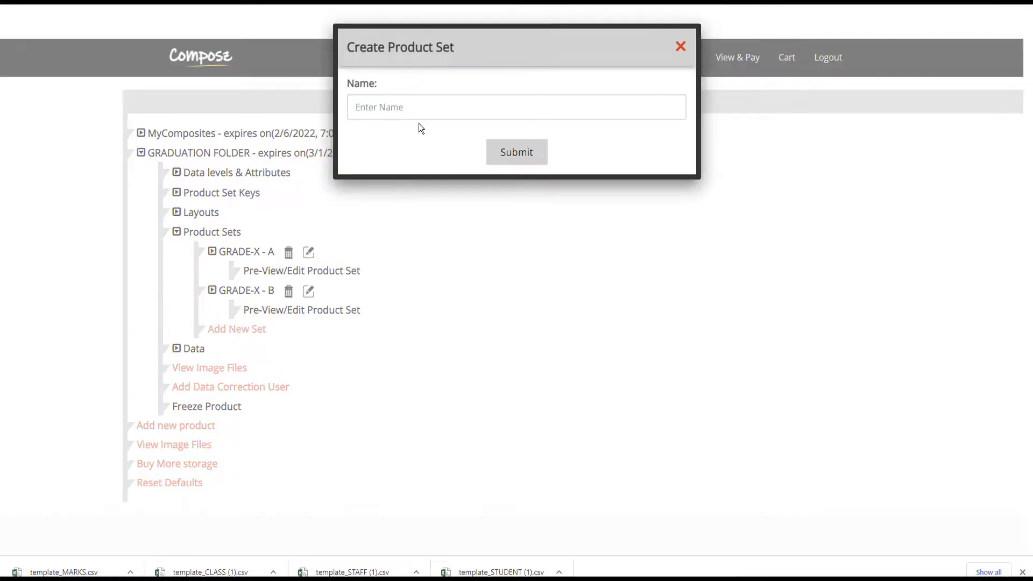
click(432, 108)
text(GRADE-X )
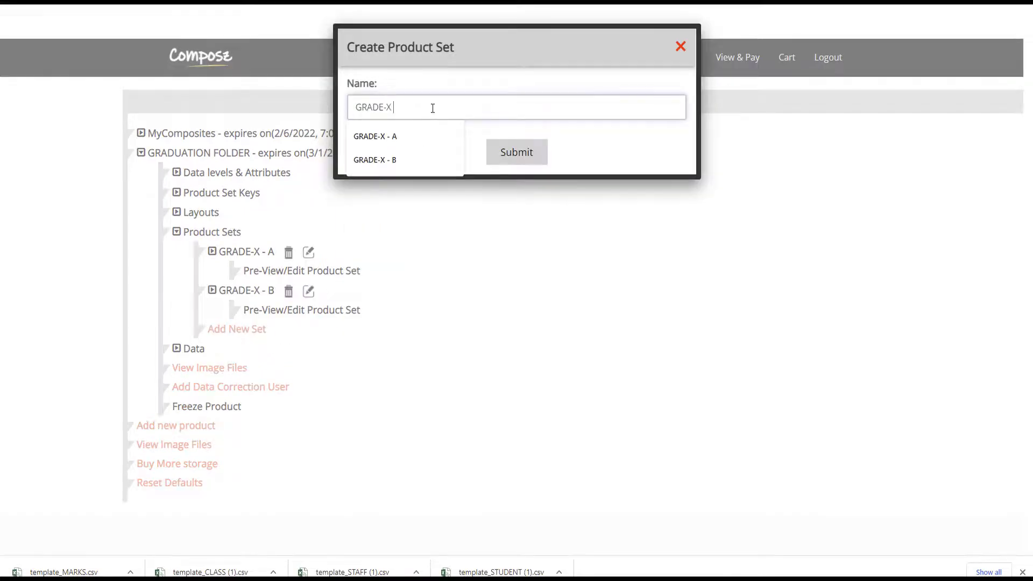
text(- C)
key(Return)
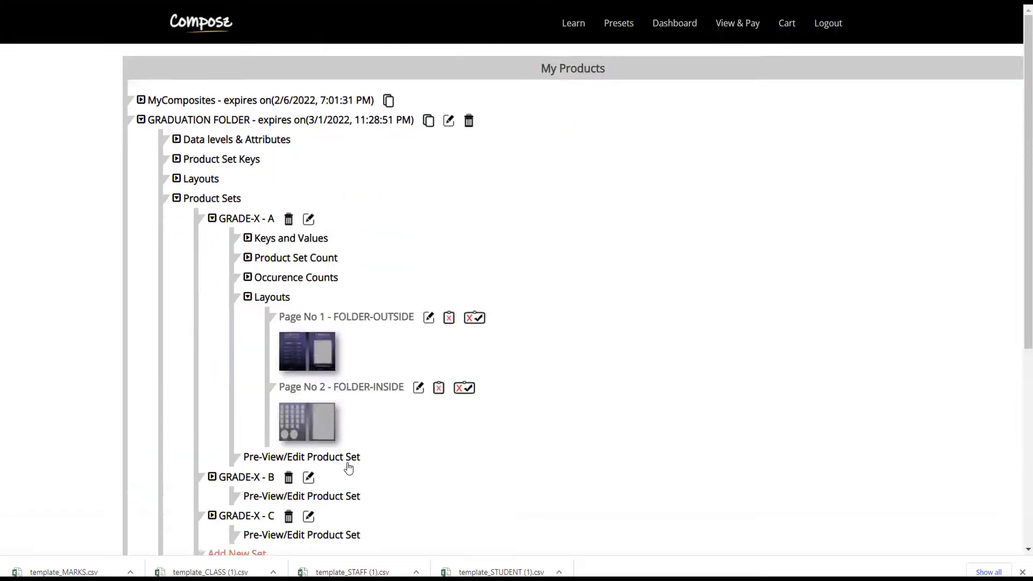
- Preview the GRADE-X - A product set, stepping through the first student records on page 1 and going to record 25
click(320, 457)
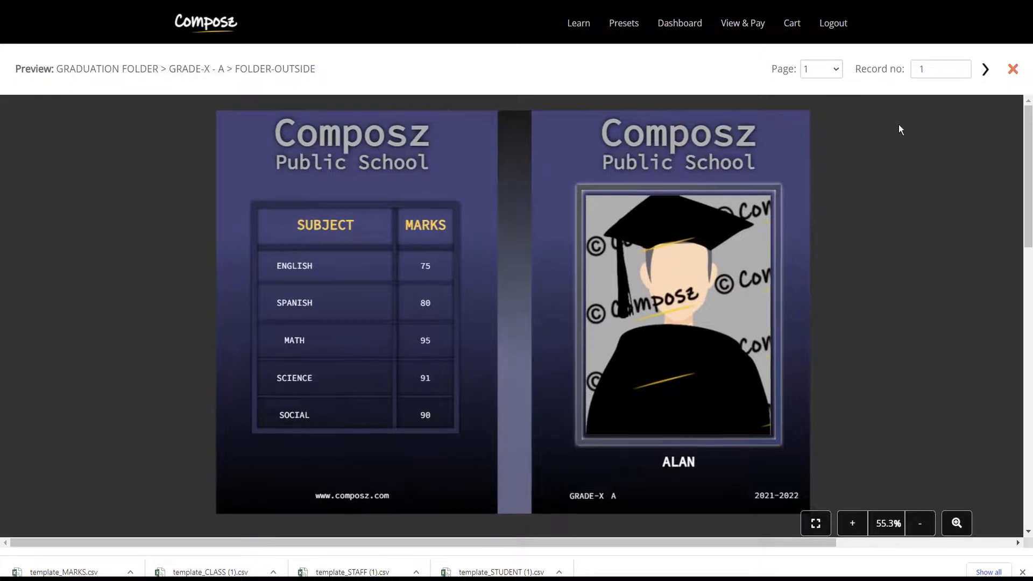
click(984, 70)
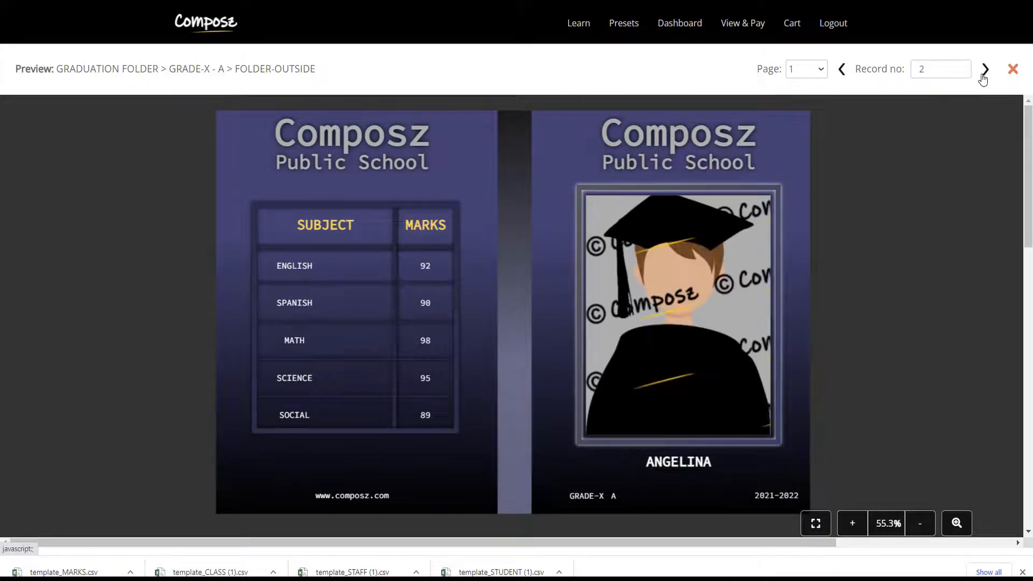
click(984, 71)
click(984, 70)
drag(926, 70, 906, 70)
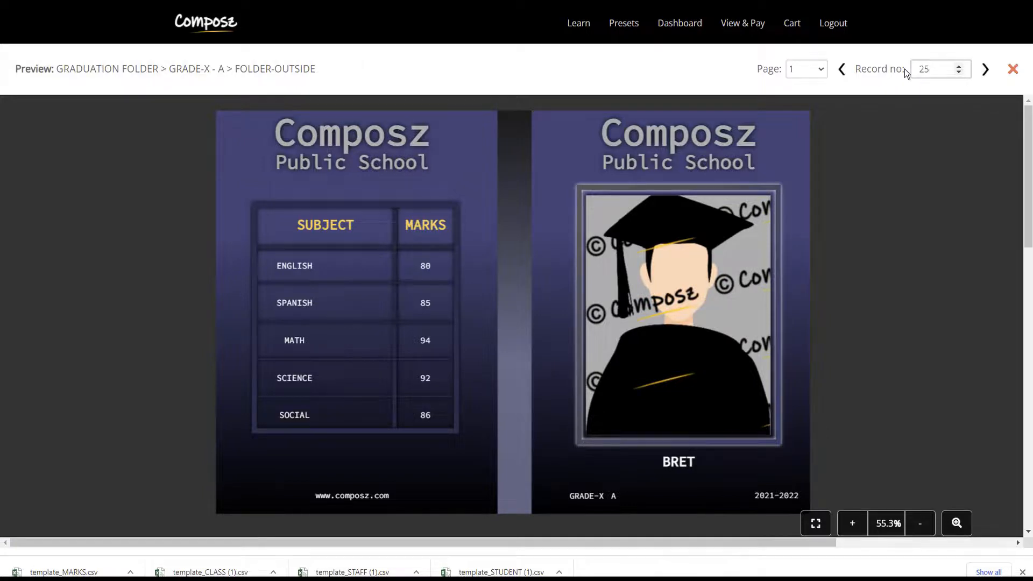
key(Return)
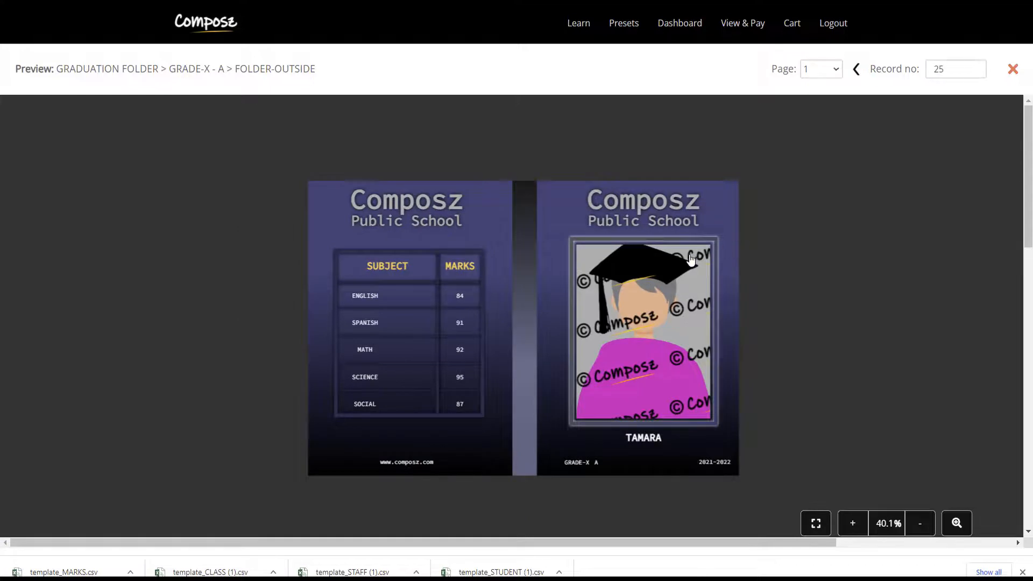
- Step back through the previewed student records to record 22 and switch the preview to page 2
scroll(690, 260, up, 1)
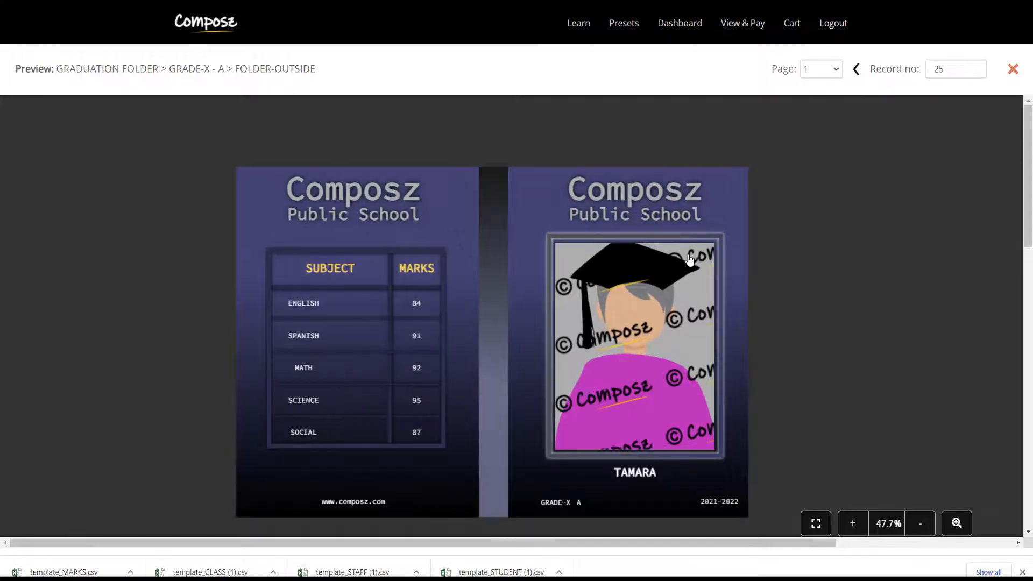
click(858, 76)
click(842, 75)
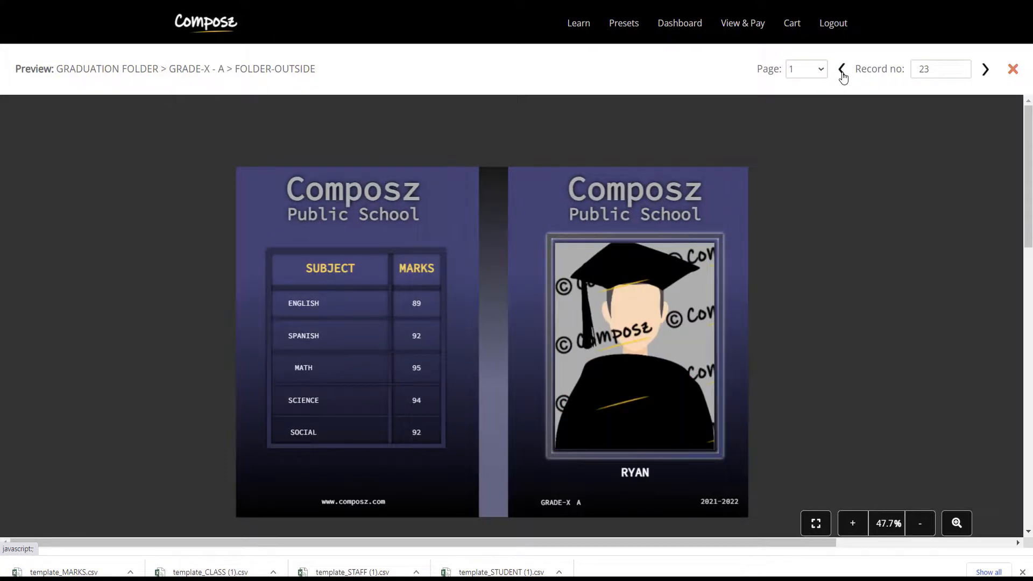
click(842, 73)
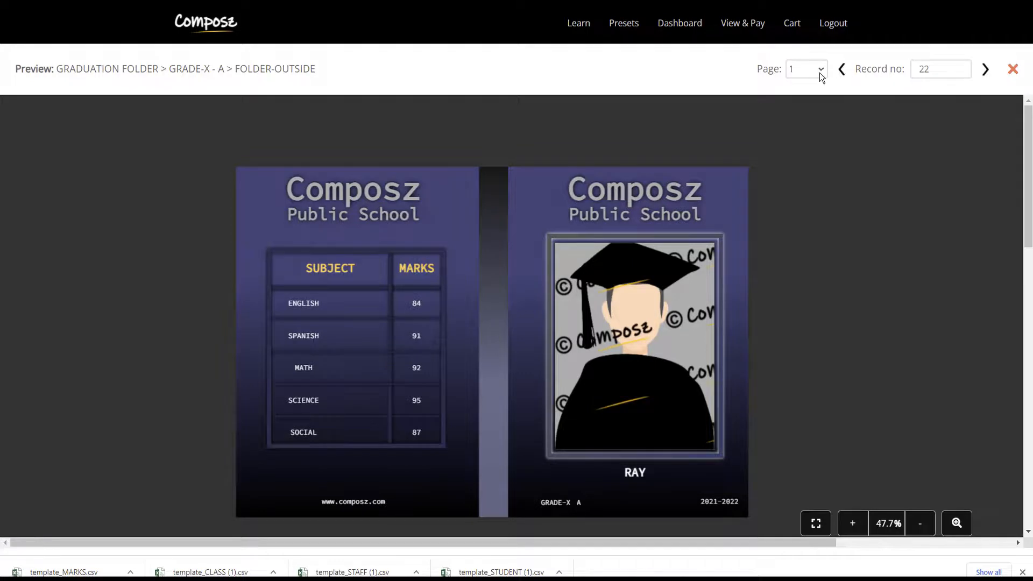
click(820, 73)
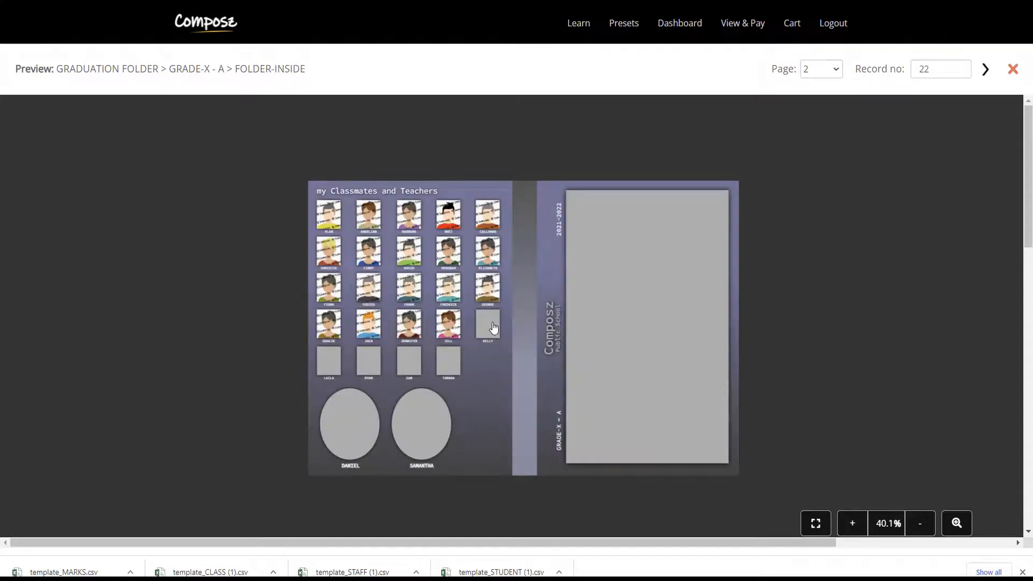
- Compare the page 2 previews of records 22 to 24, then return to record 22
scroll(524, 362, up, 2)
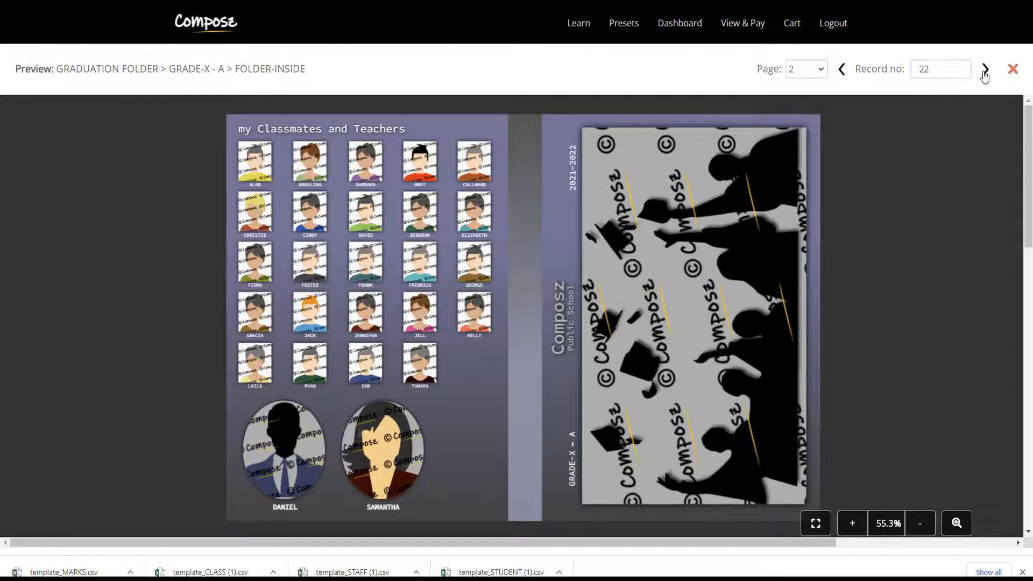
click(985, 73)
click(984, 73)
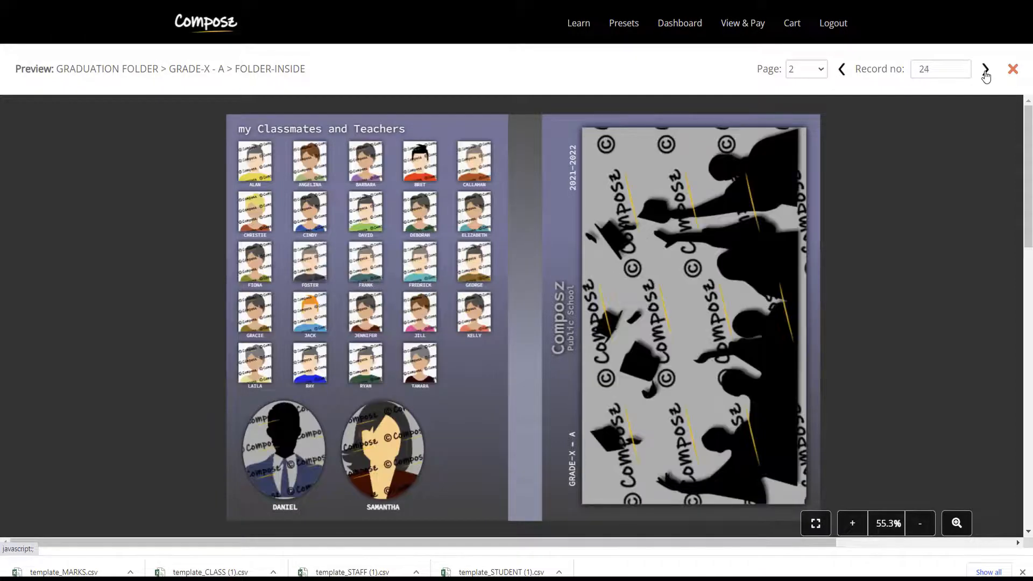
click(842, 70)
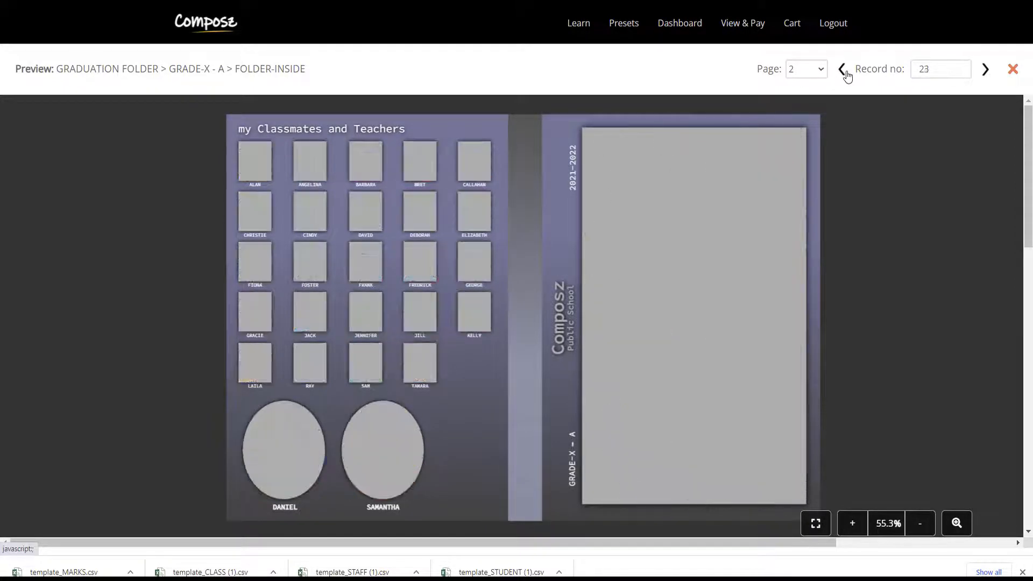
click(842, 69)
- Preview page 2 of record 1 and examine its classmates and teachers grid up close
drag(939, 66, 885, 66)
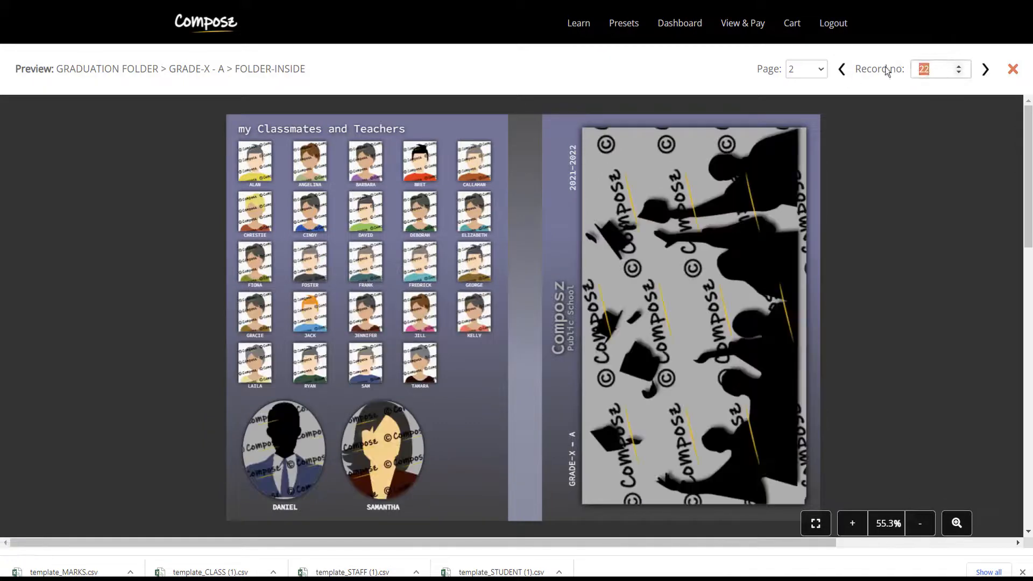
text(1)
key(Return)
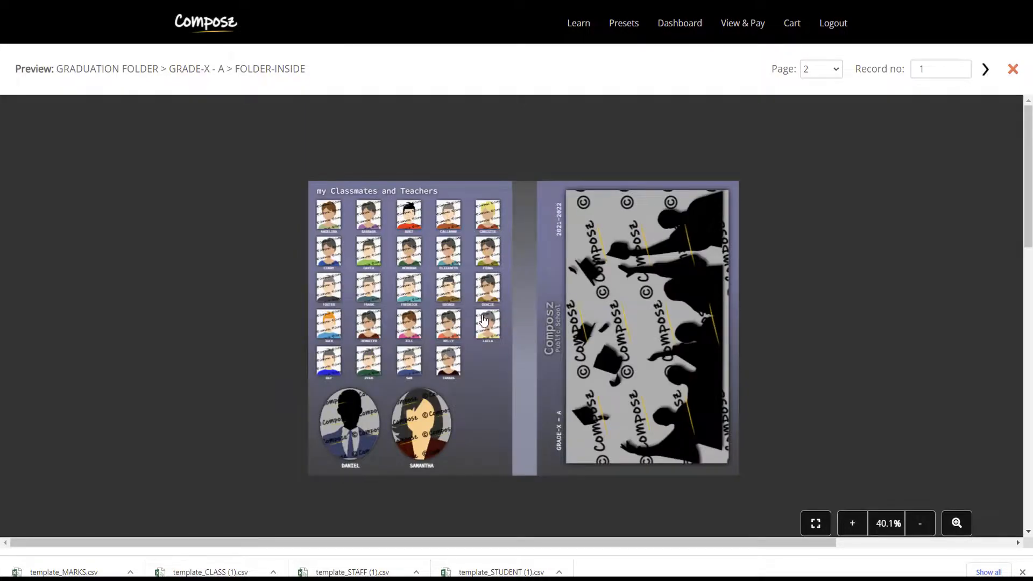
scroll(473, 304, up, 3)
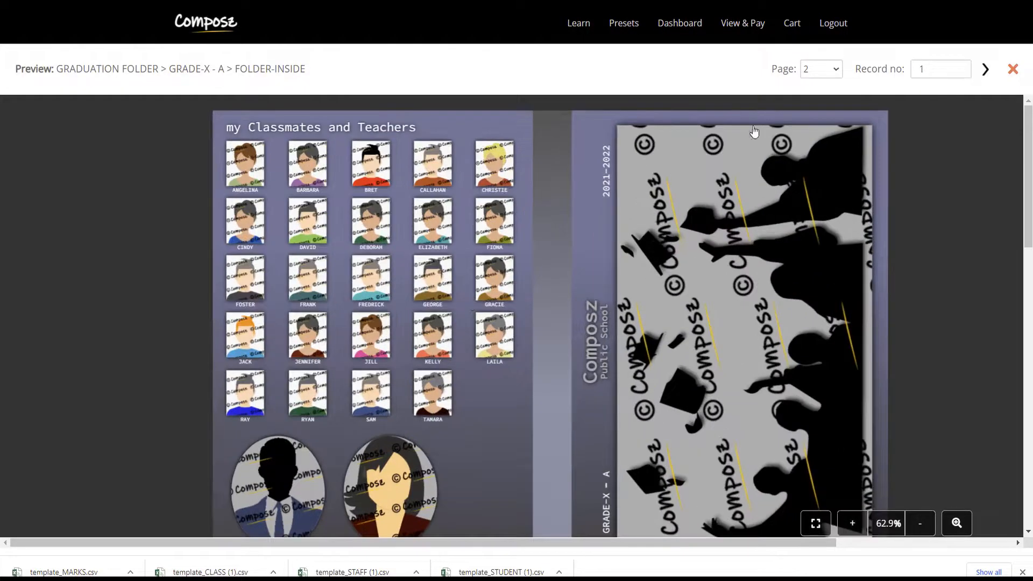
- On the page 1 preview of record 1, set the ENGLISH marks to 95 and save the change
click(834, 71)
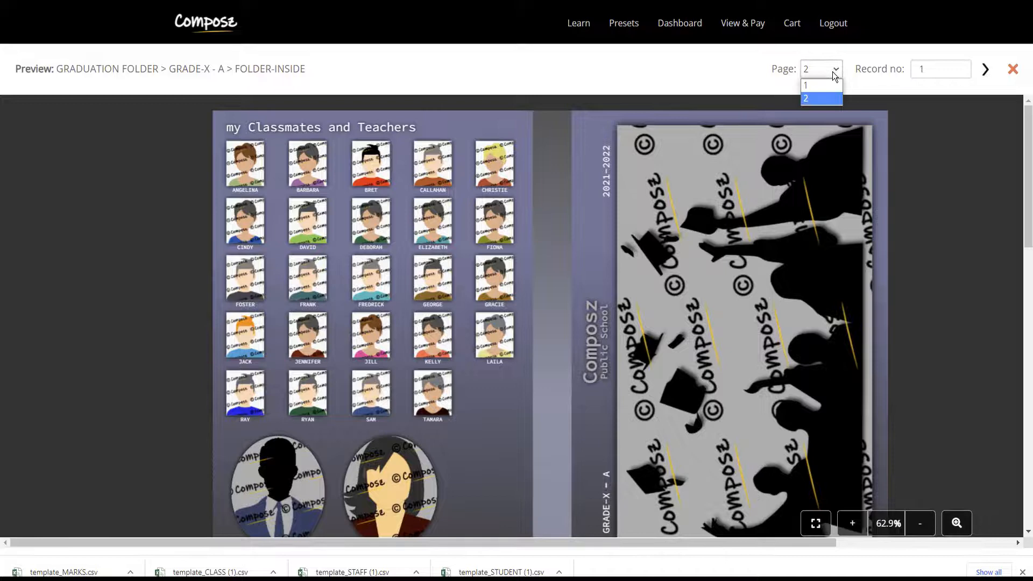
click(808, 88)
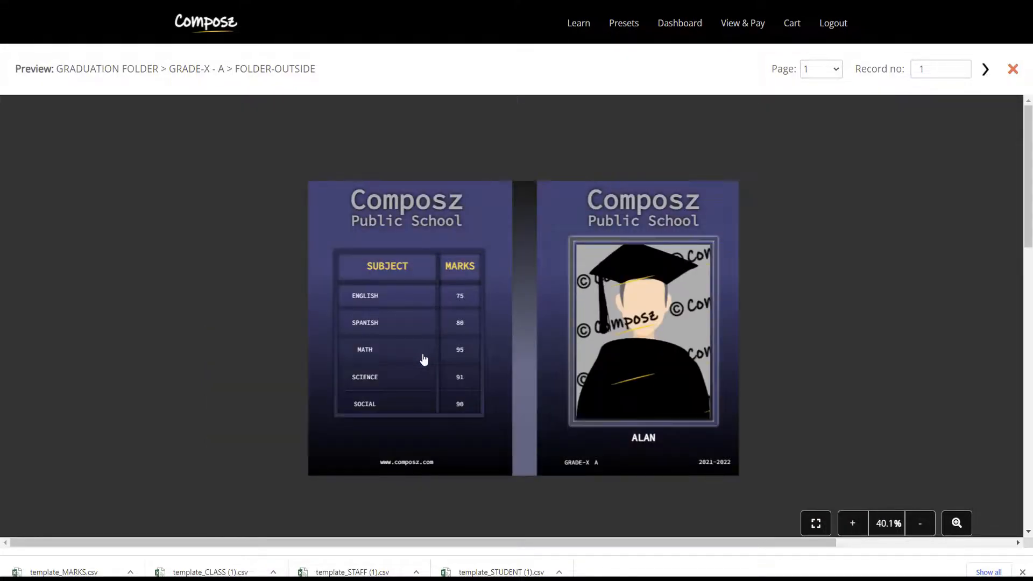
scroll(423, 358, up, 2)
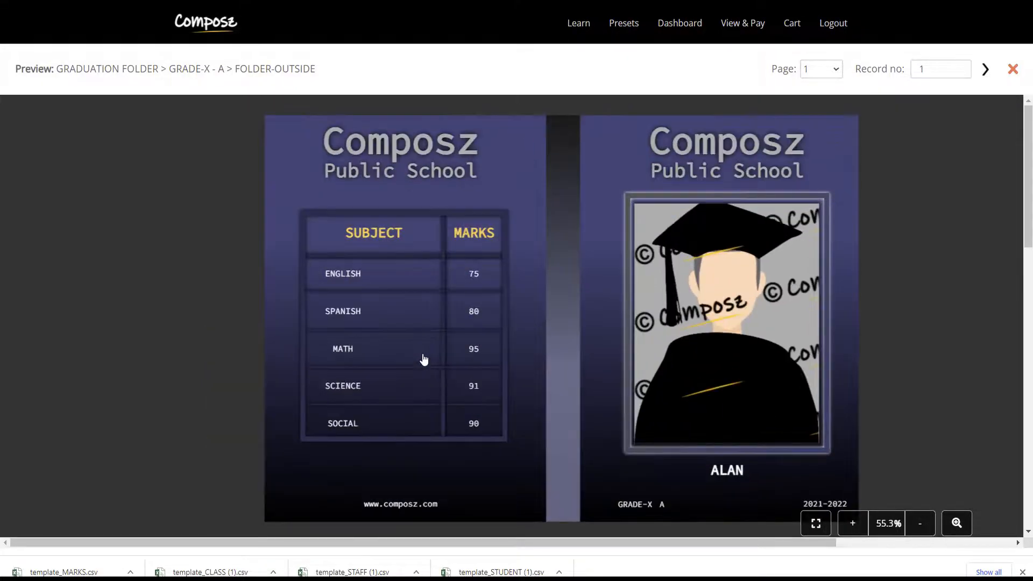
click(475, 280)
click(377, 225)
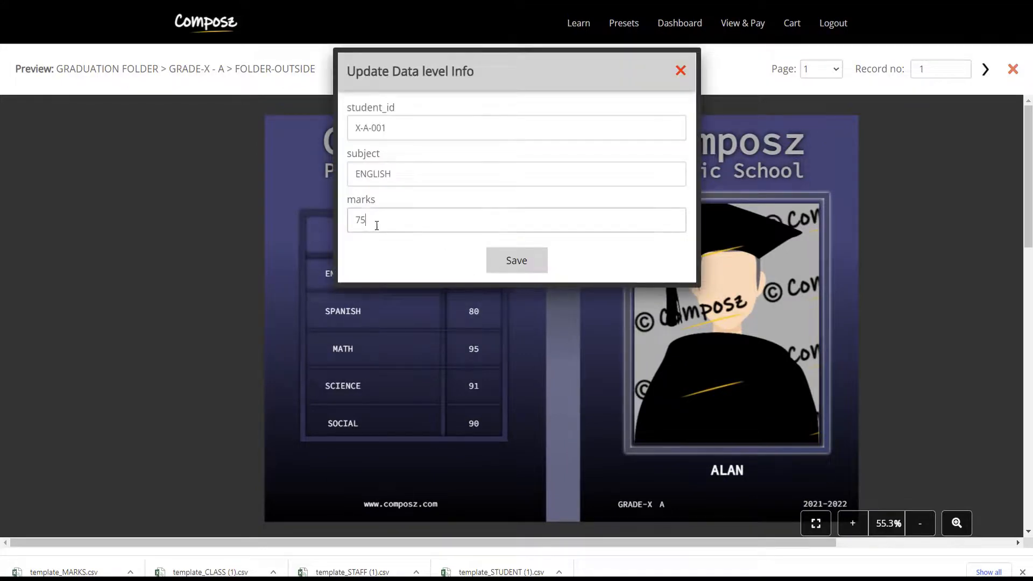
drag(376, 225, 309, 214)
text(95)
click(503, 262)
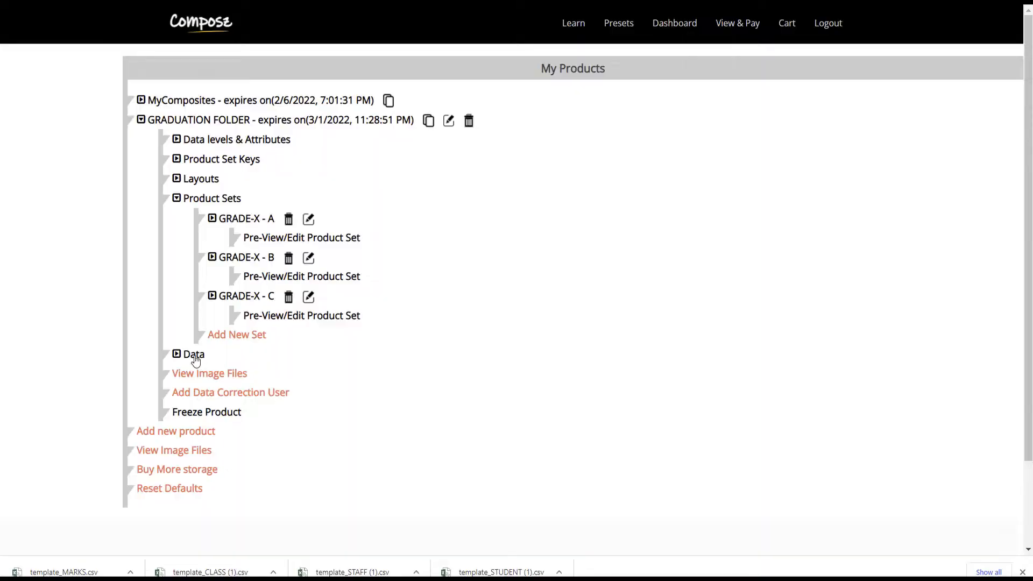
- Append the initial B to the third student's name in the STUDENT data, save that record and close the data editor
click(176, 354)
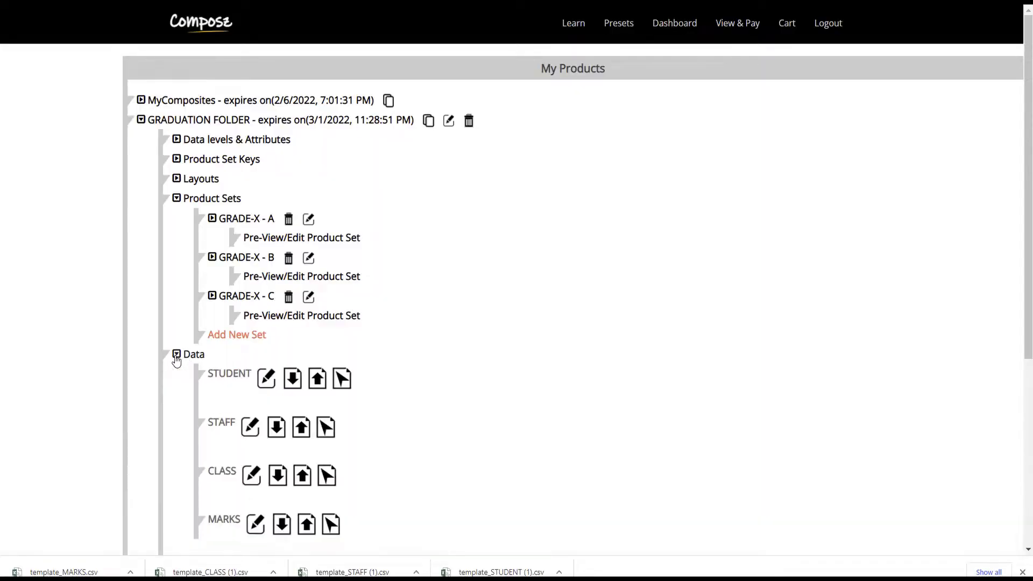
click(261, 379)
scroll(645, 285, down, 5)
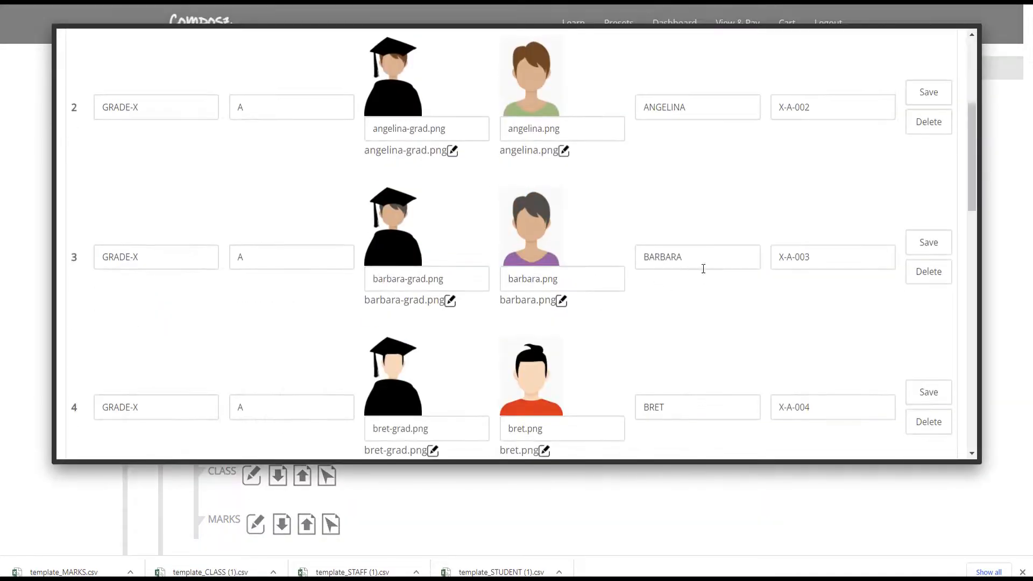
click(703, 268)
text(B)
click(928, 242)
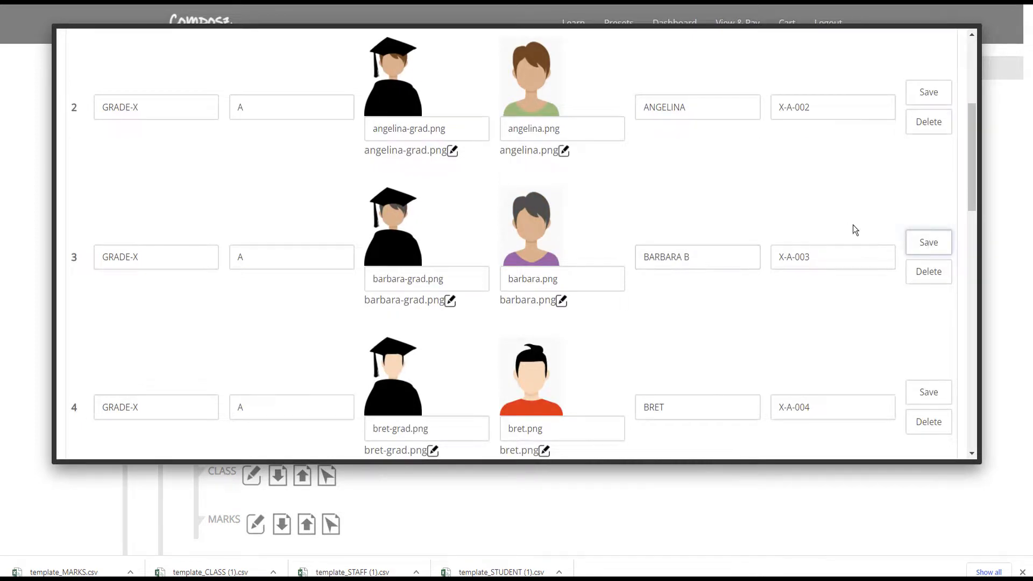
click(945, 42)
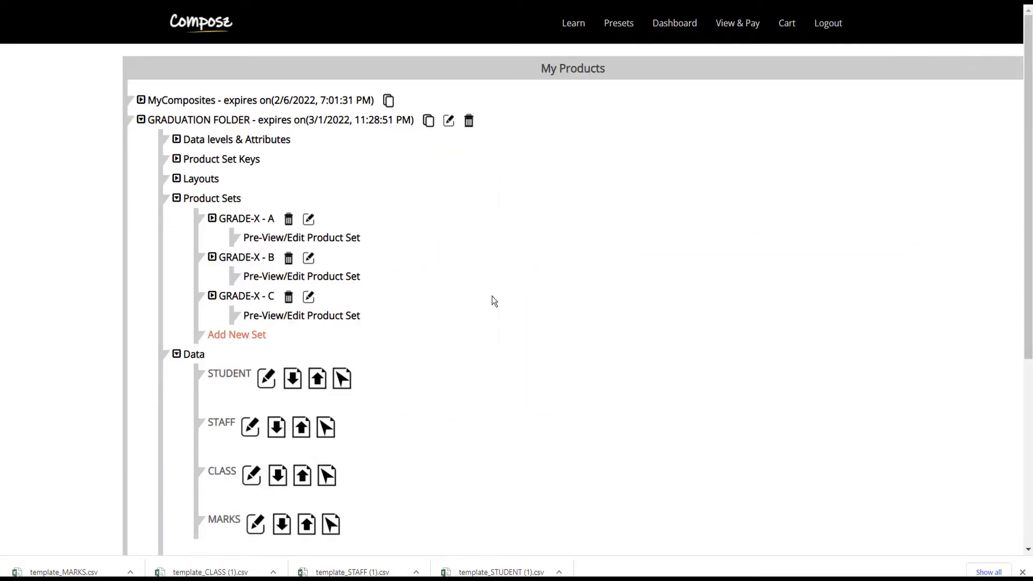
- Freeze the GRADUATION FOLDER product and request preparation of its production files
click(255, 521)
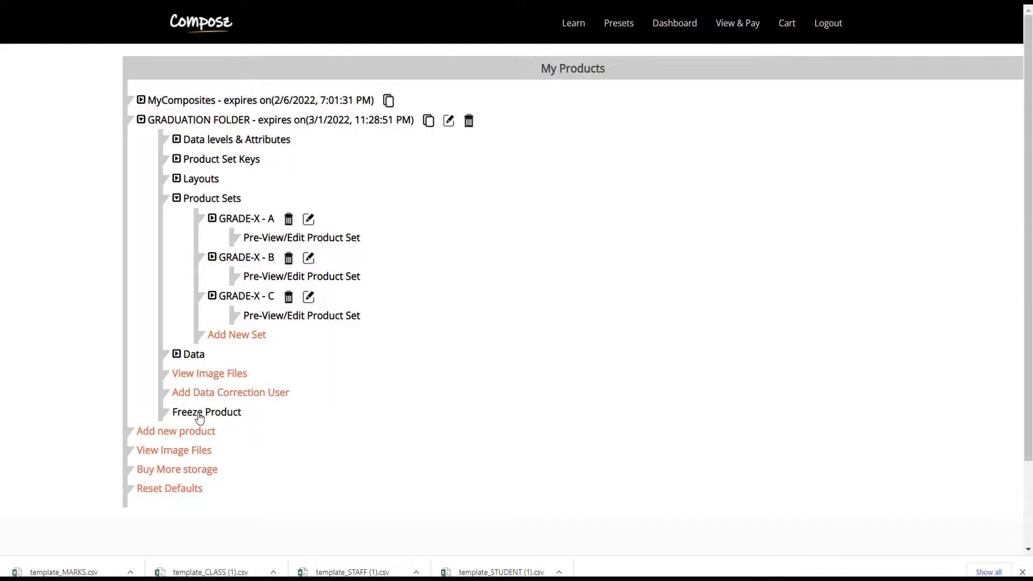
click(199, 418)
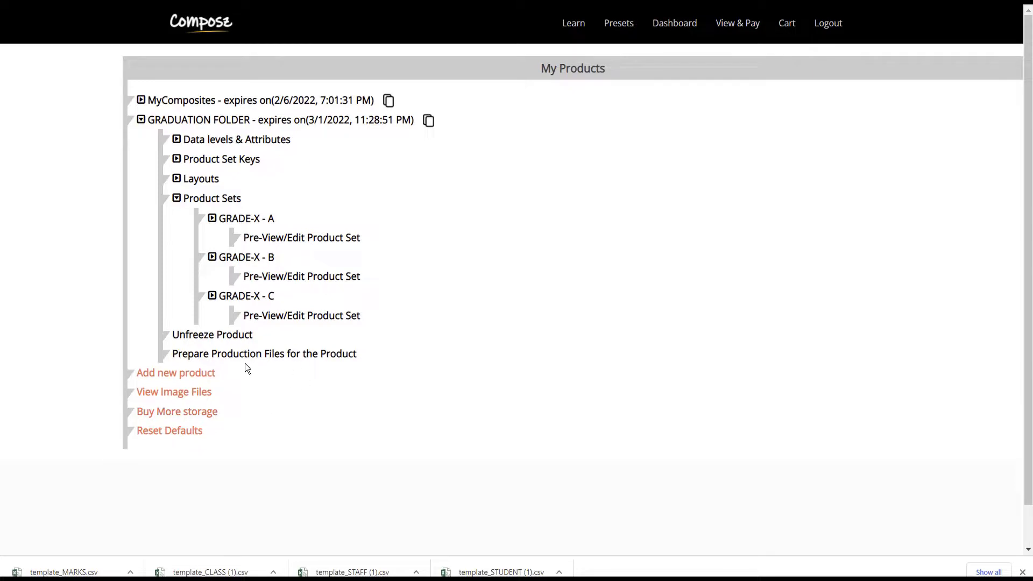
click(331, 355)
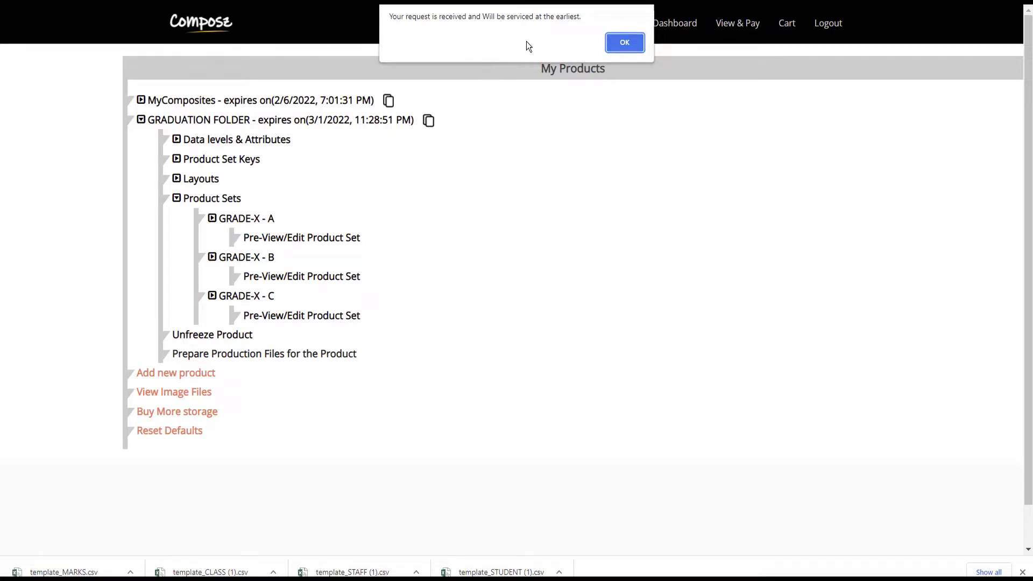
click(624, 43)
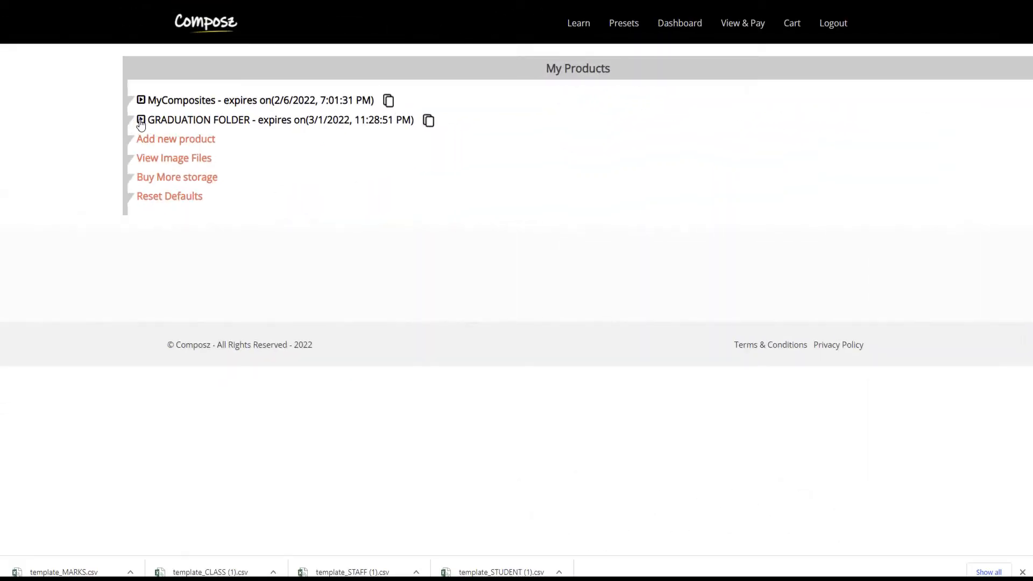
- Add all GRADE-X - A records from the GRADUATION FOLDER orders to the cart
click(141, 120)
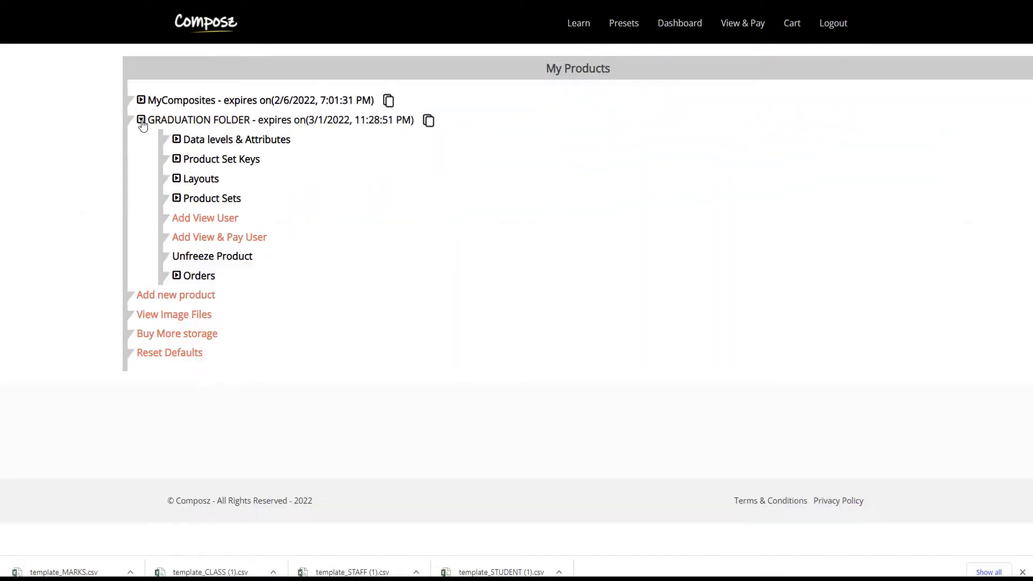
click(175, 275)
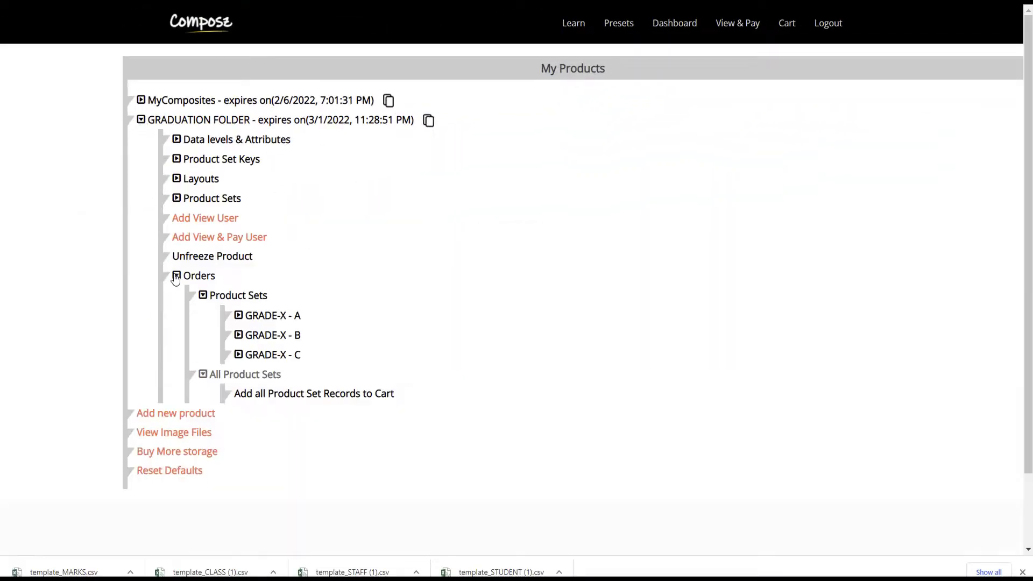
click(237, 315)
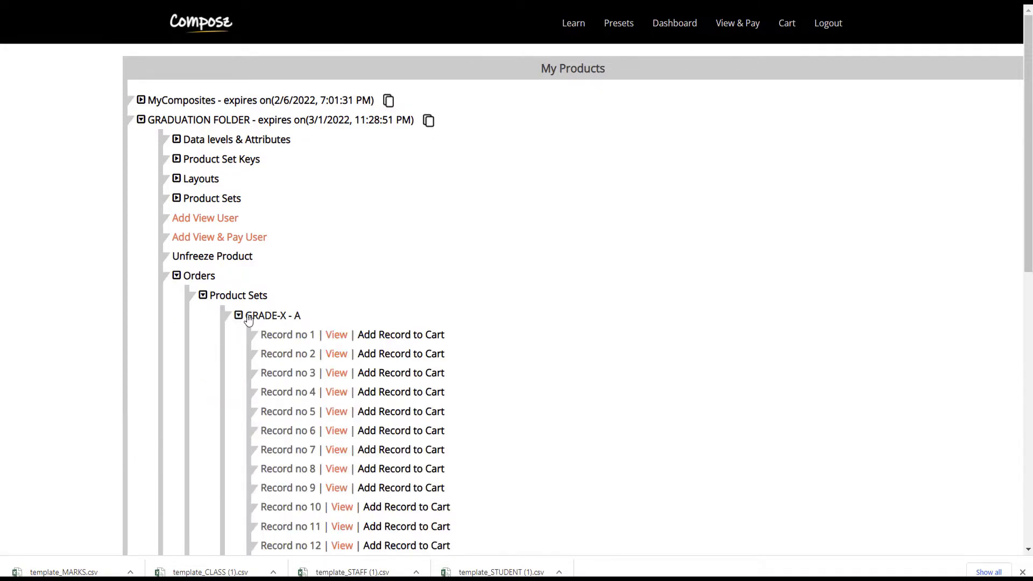
scroll(483, 342, down, 4)
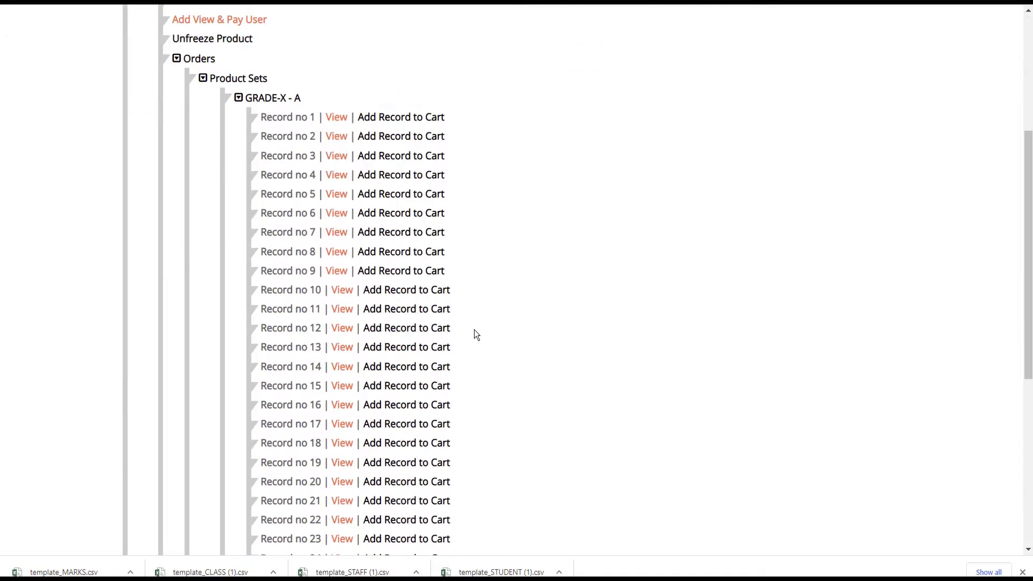
scroll(474, 329, down, 5)
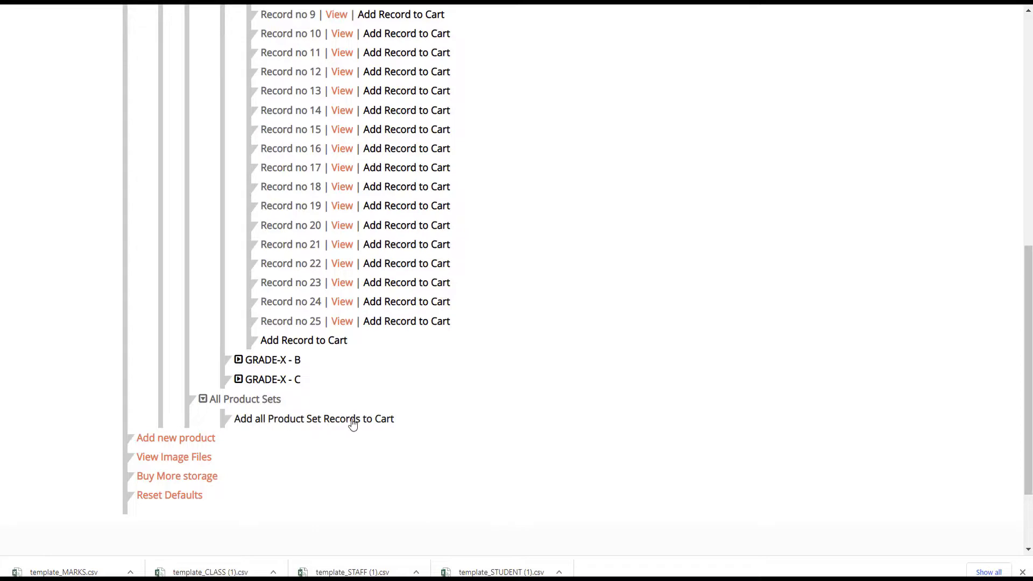
click(310, 345)
scroll(627, 239, up, 9)
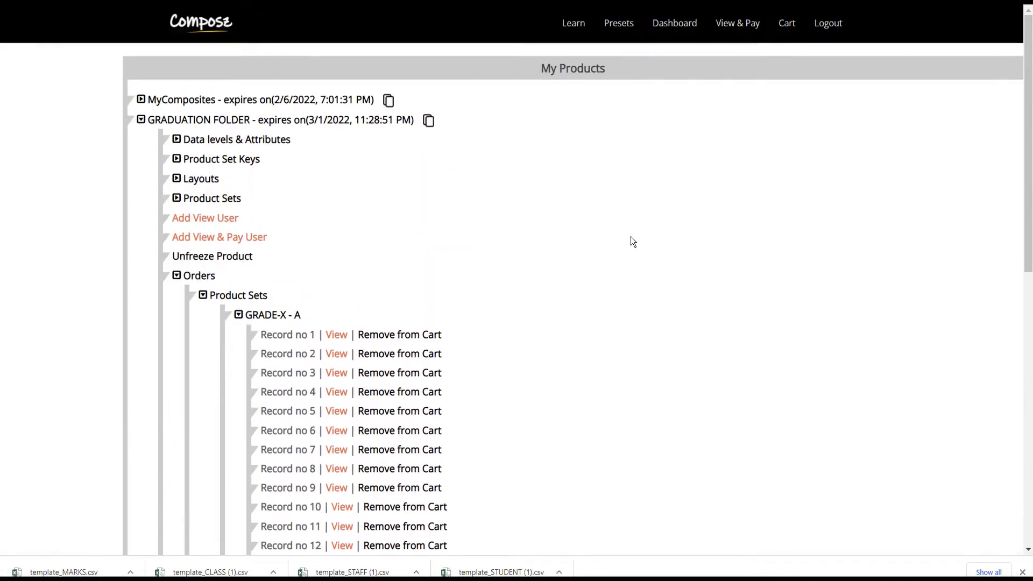
- Review the GRADUATION FOLDER charges in the cart and start payment with PayPal
click(787, 23)
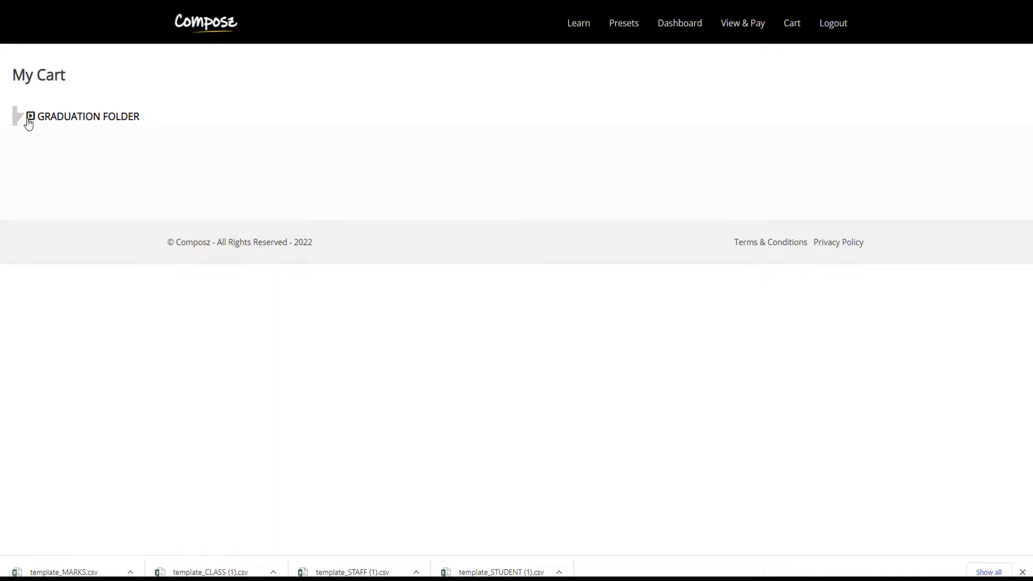
click(29, 120)
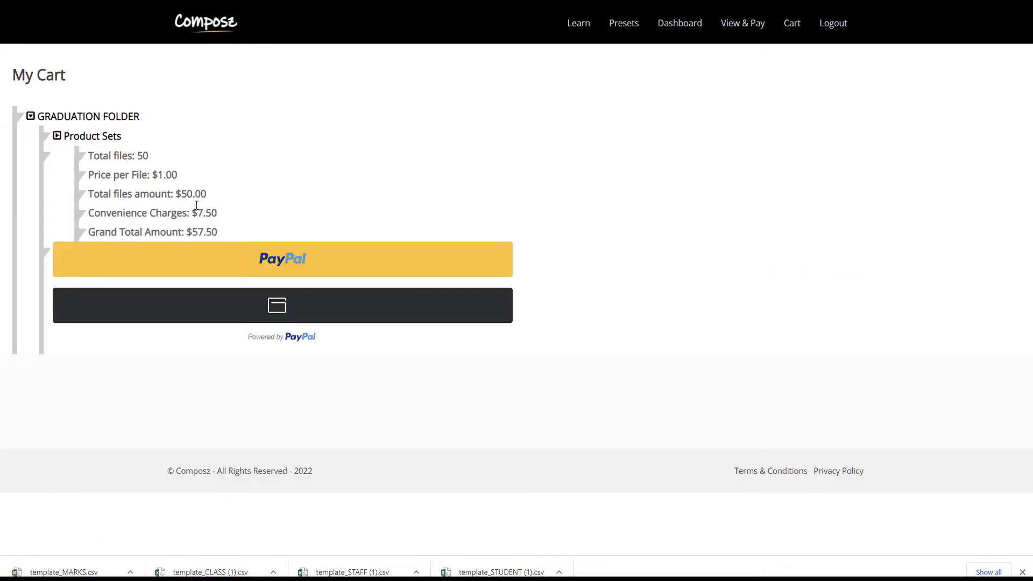
click(303, 263)
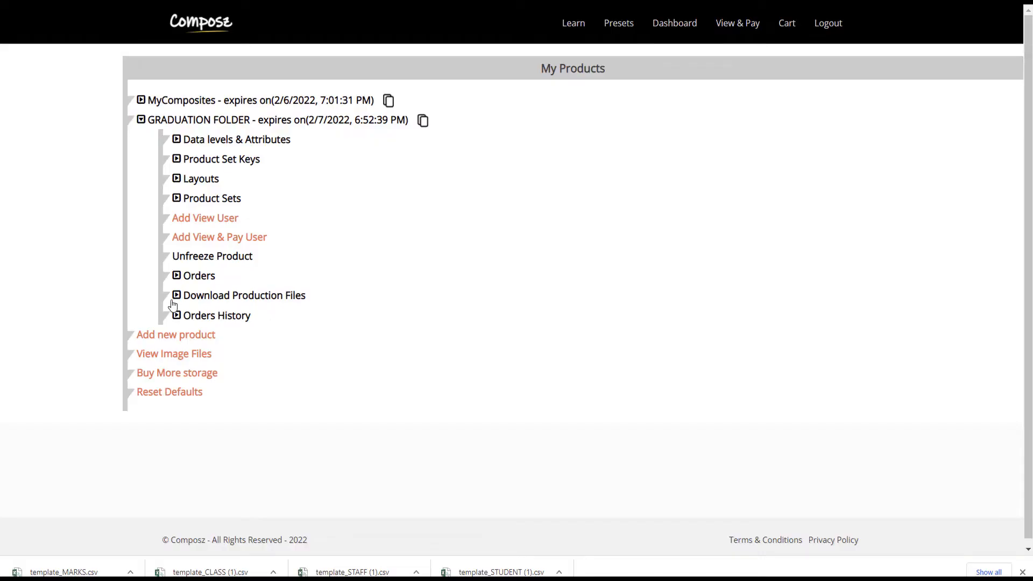
- Download the production files of the GRADUATION FOLDER order and extract the order's zip archive in the file manager
click(177, 295)
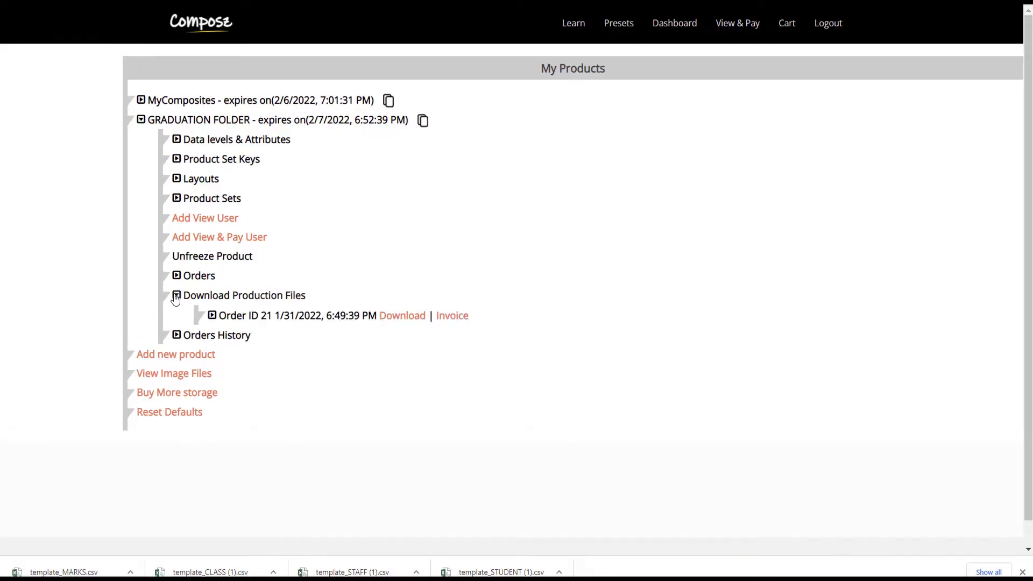
click(400, 319)
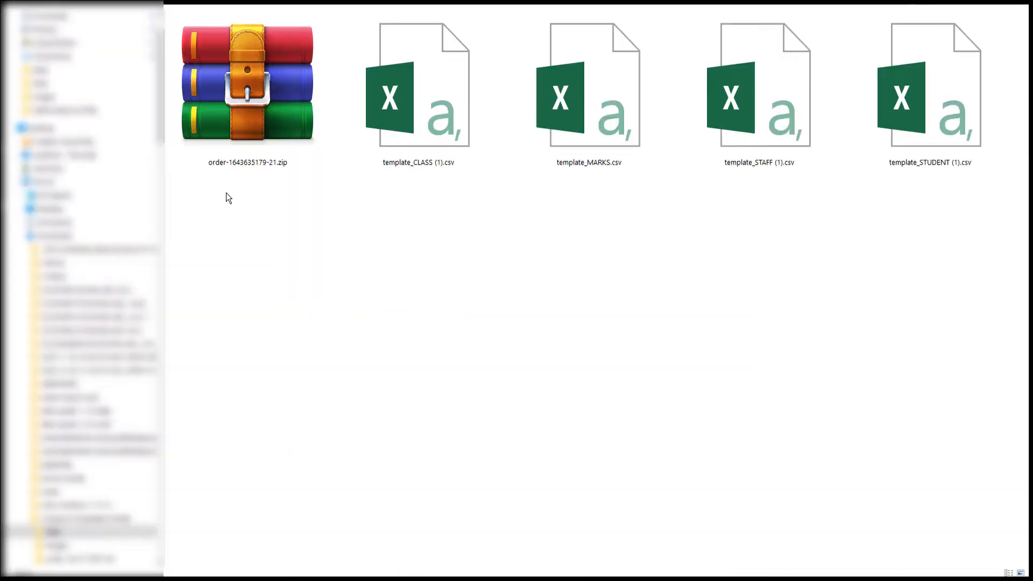
click(266, 119)
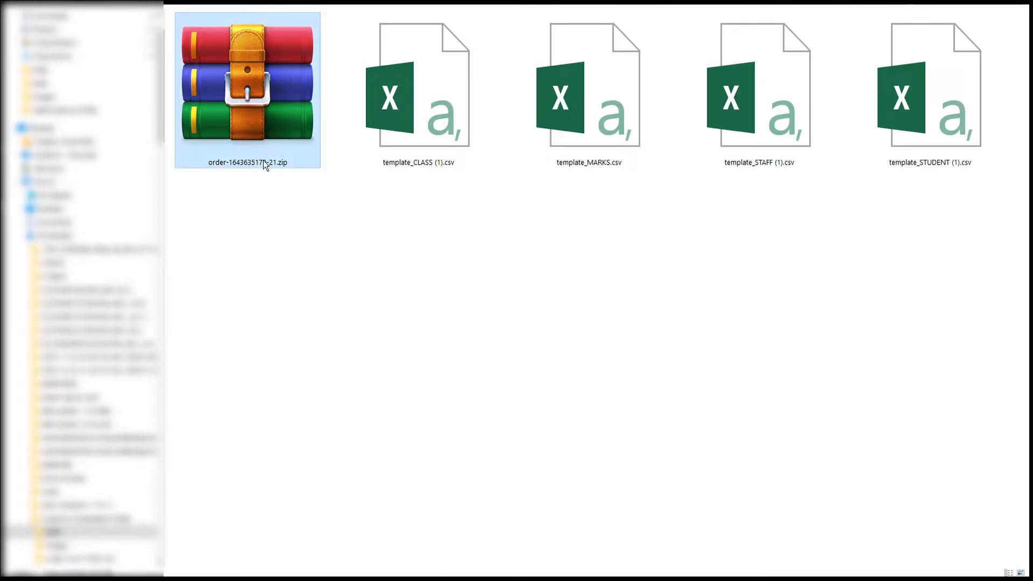
right_click(282, 127)
click(352, 200)
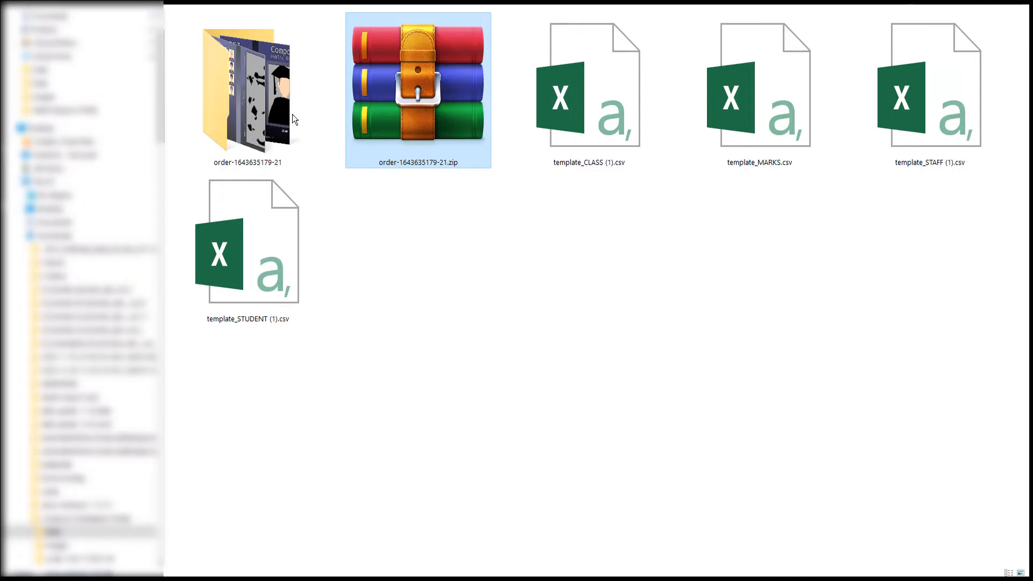
- Open the extracted order folder and review the folder page images from 27-2-1-Page1of2.png to 27-2-6-Page1of2.png in Windows Photo Viewer
double_click(253, 98)
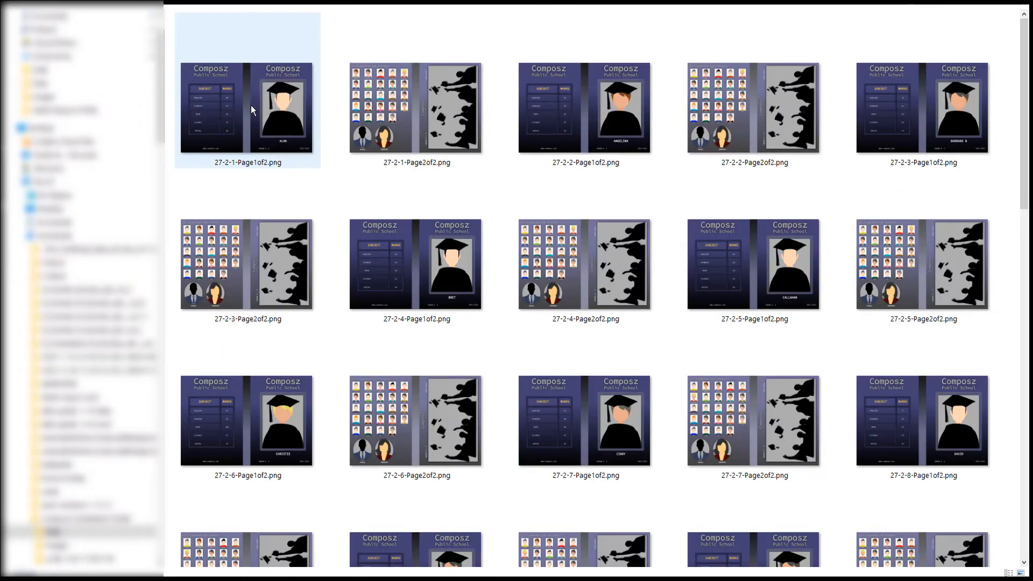
double_click(256, 126)
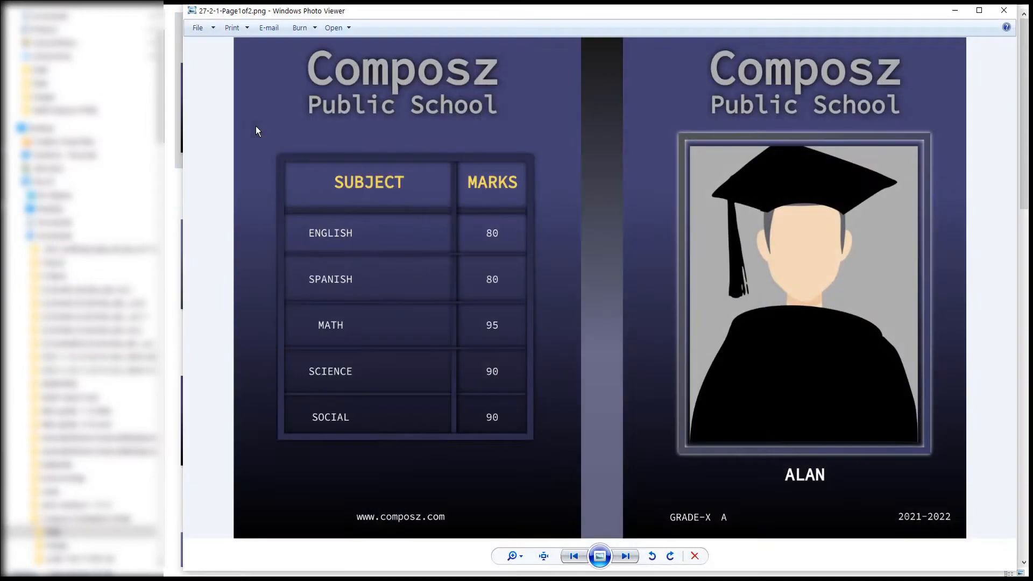
click(626, 557)
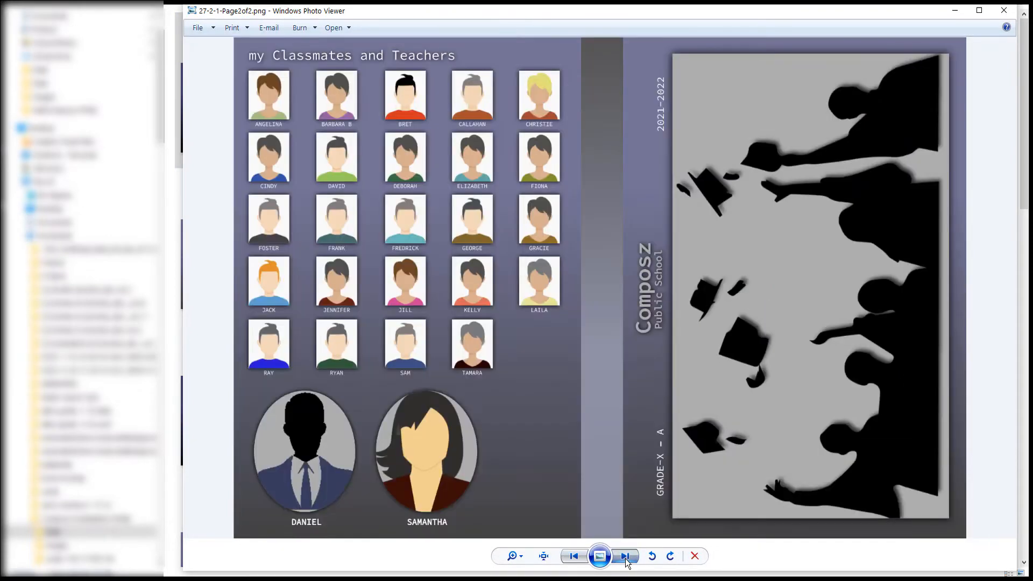
click(625, 557)
click(626, 557)
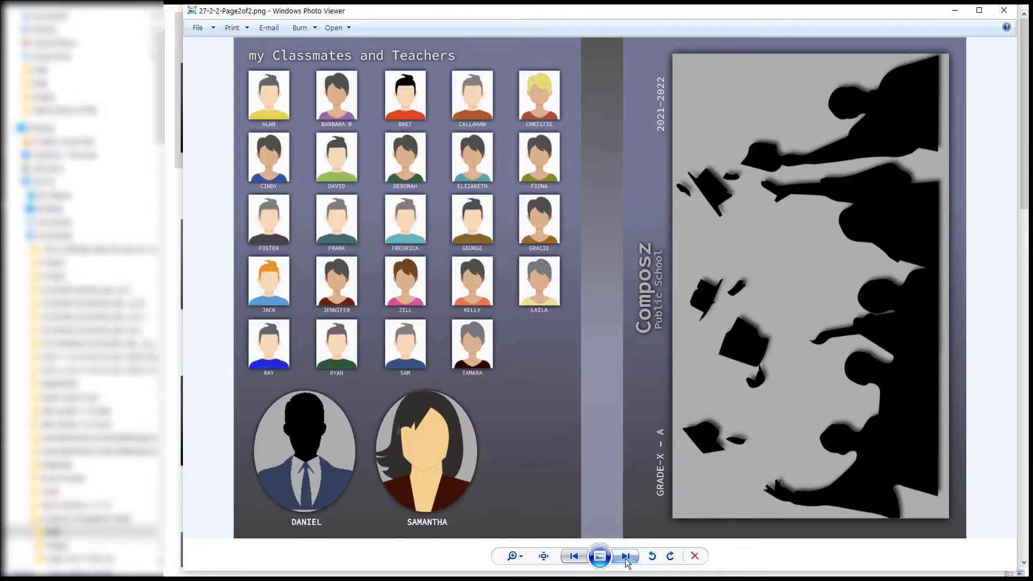
click(625, 557)
click(625, 557)
click(626, 557)
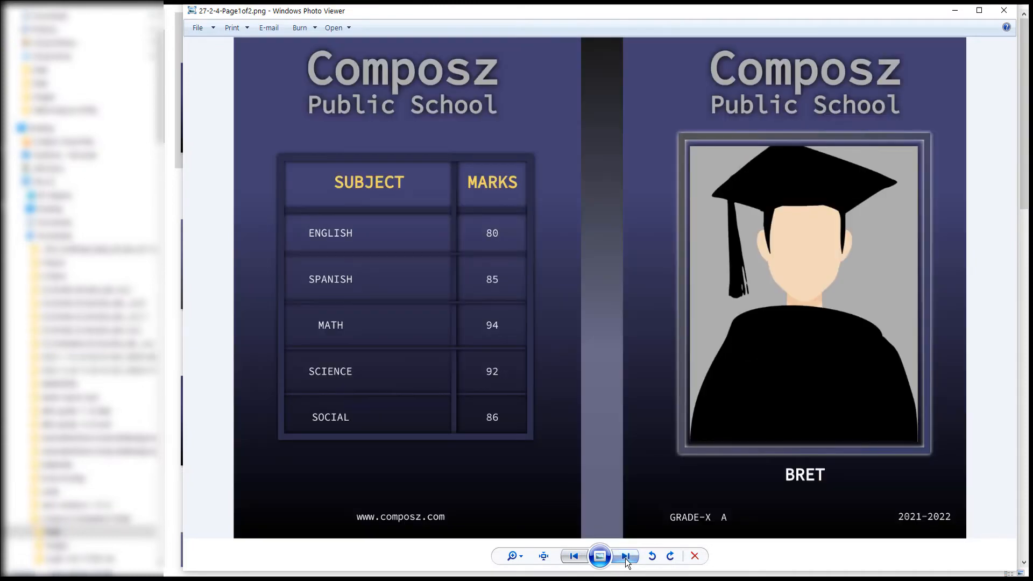
click(625, 557)
click(625, 557)
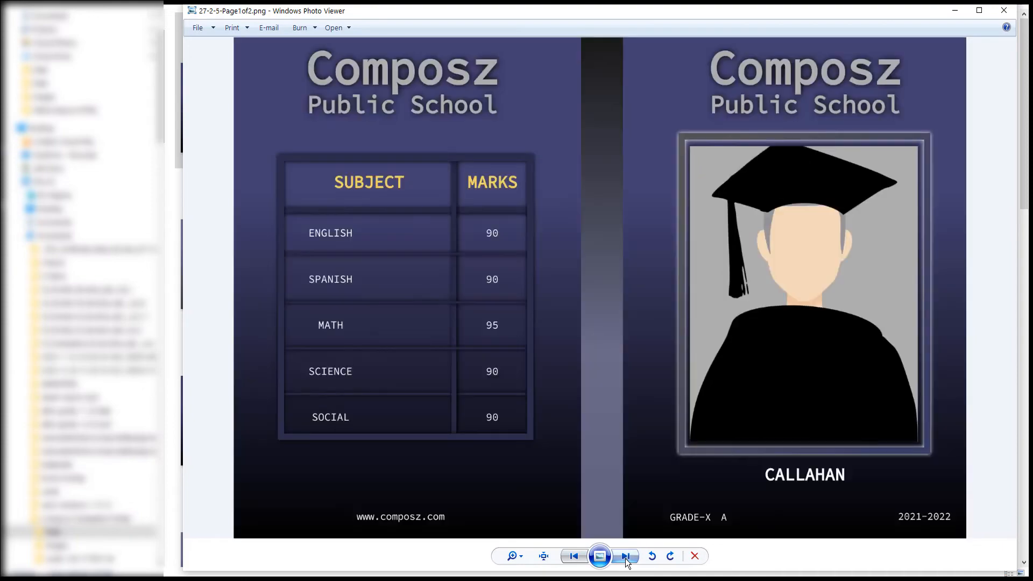
click(625, 557)
click(626, 556)
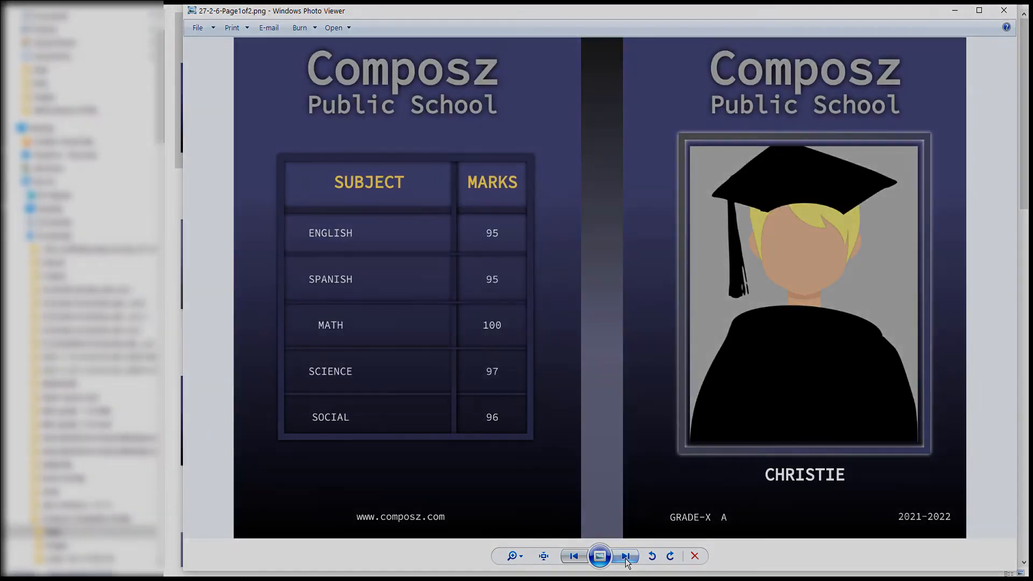